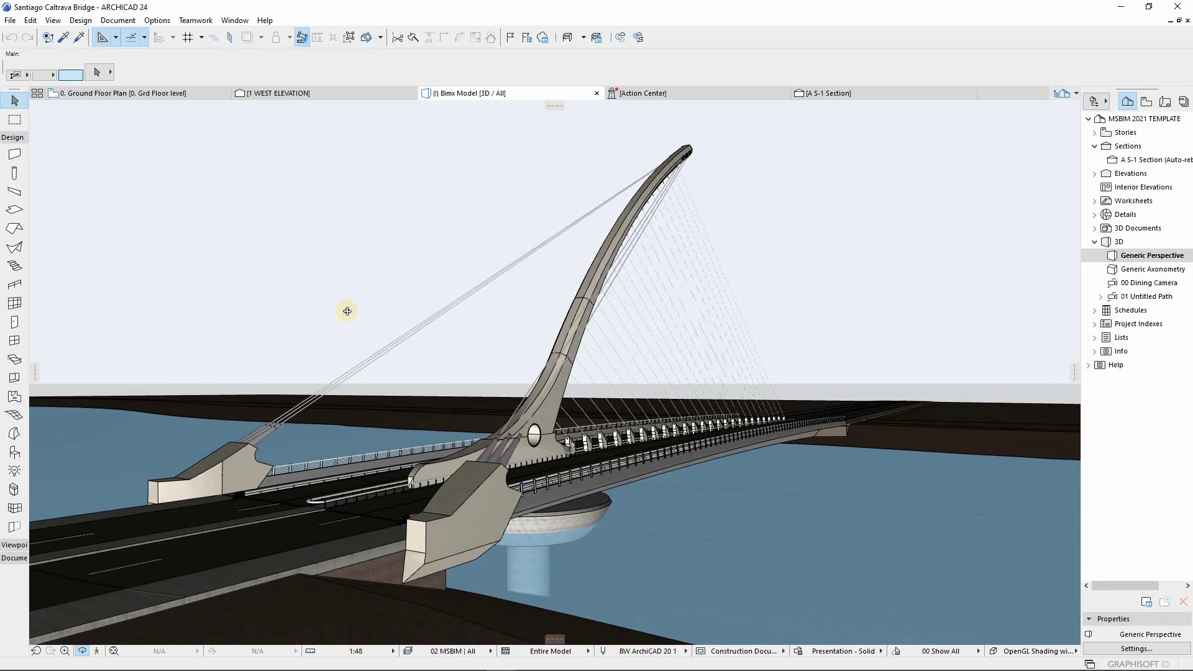
Select the C-CIVIL folder in the View Map and start saving the current plan as a view.
drag(346, 311, 798, 416)
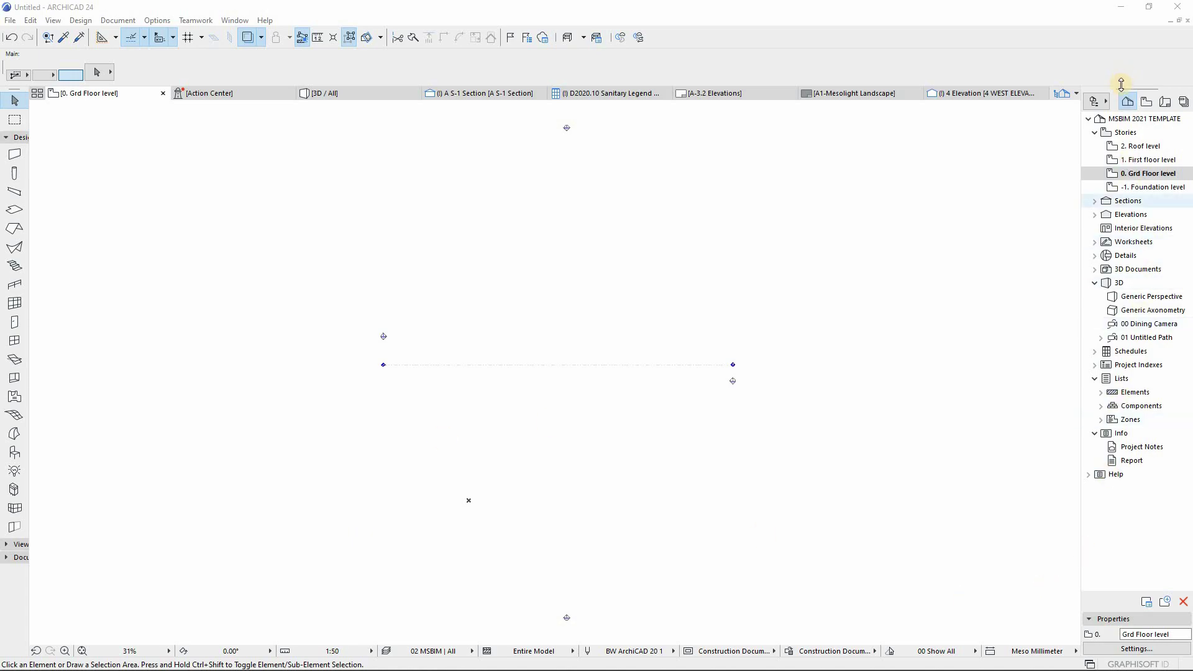
click(1146, 103)
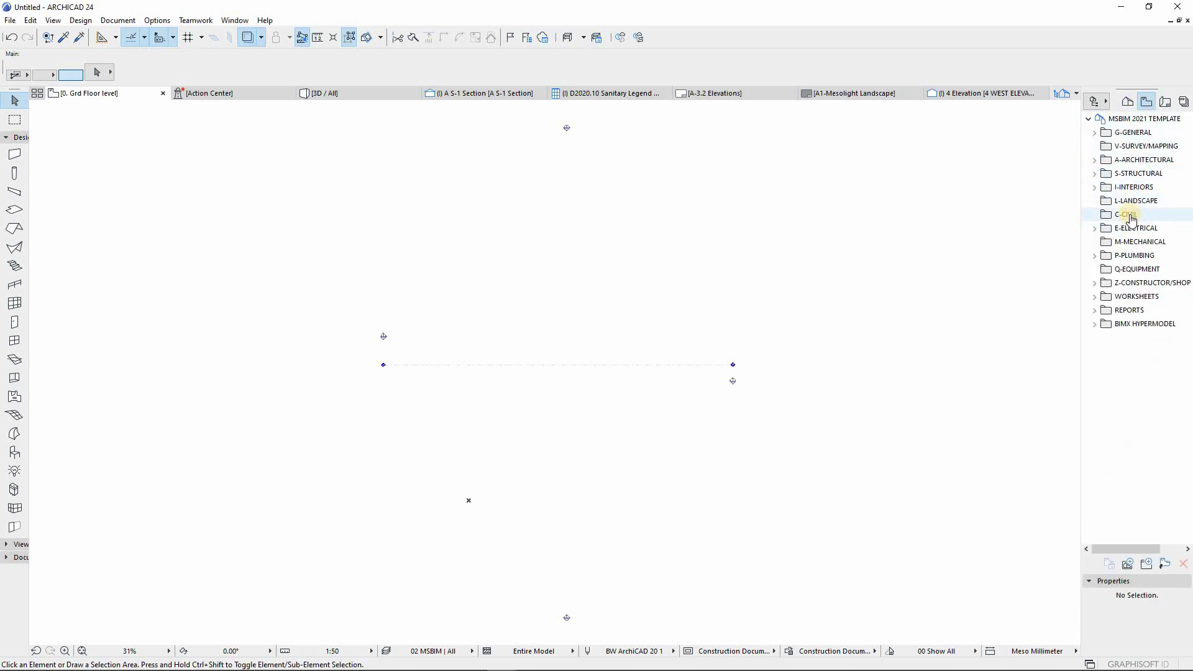
click(1128, 215)
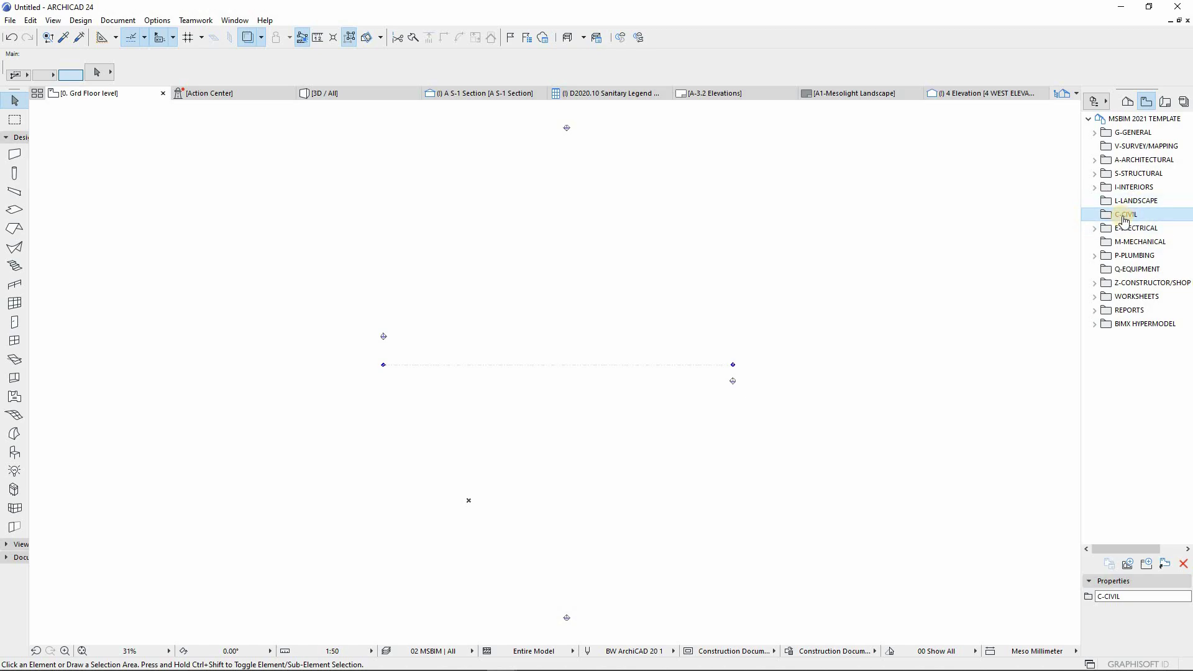
click(1128, 565)
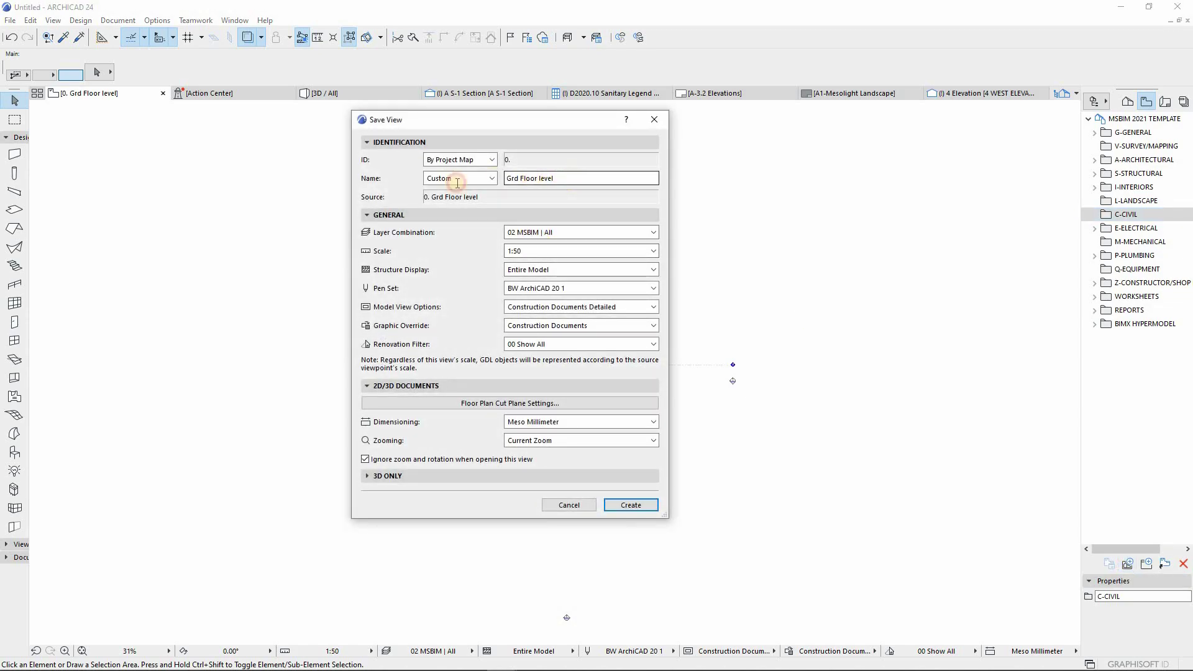
Name the view 'Civil TOPO' with the C | CIVIL WORKS layer combination and create it.
click(458, 182)
text(Civ)
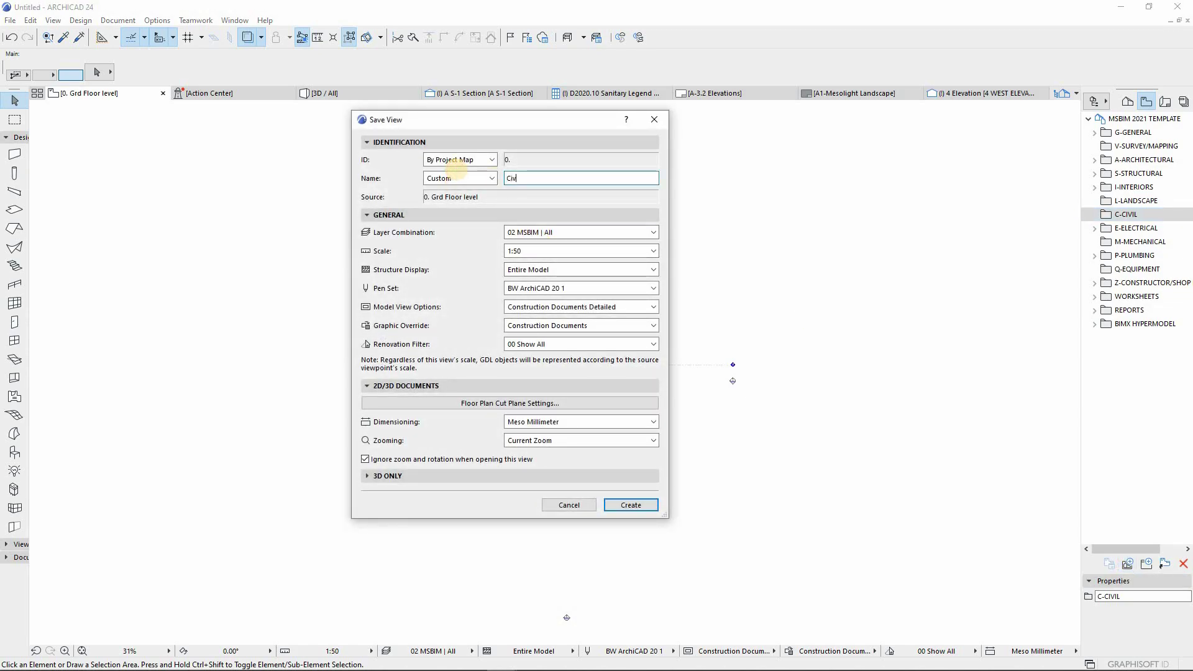
text(il TOPO)
click(587, 235)
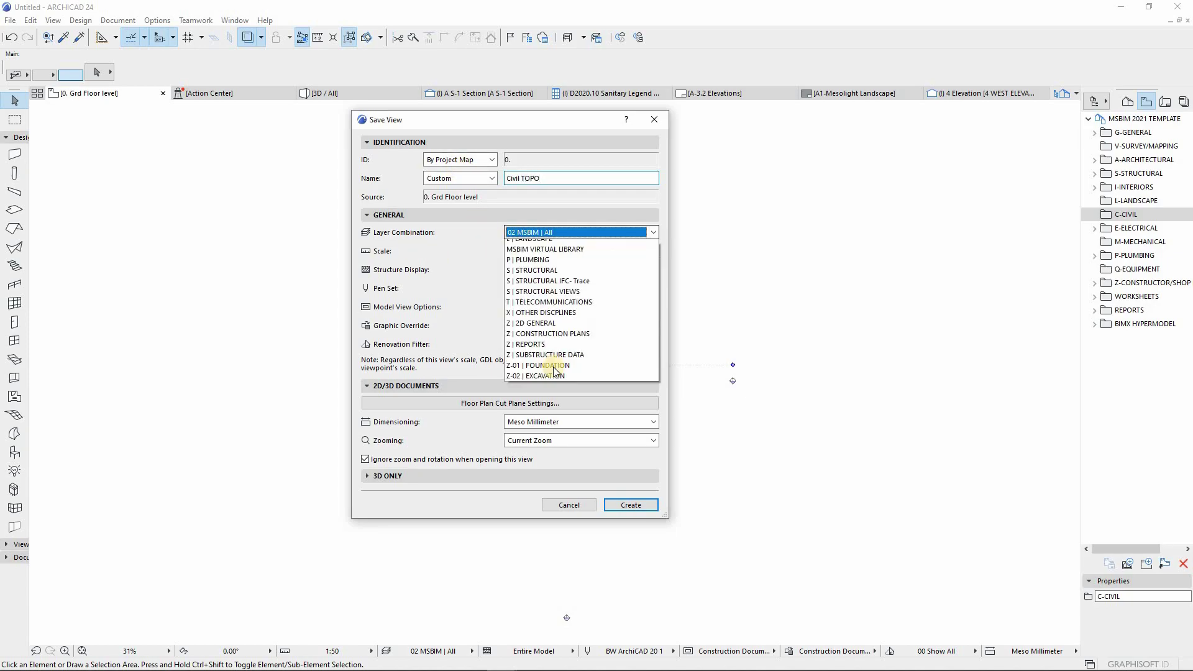
key(Return)
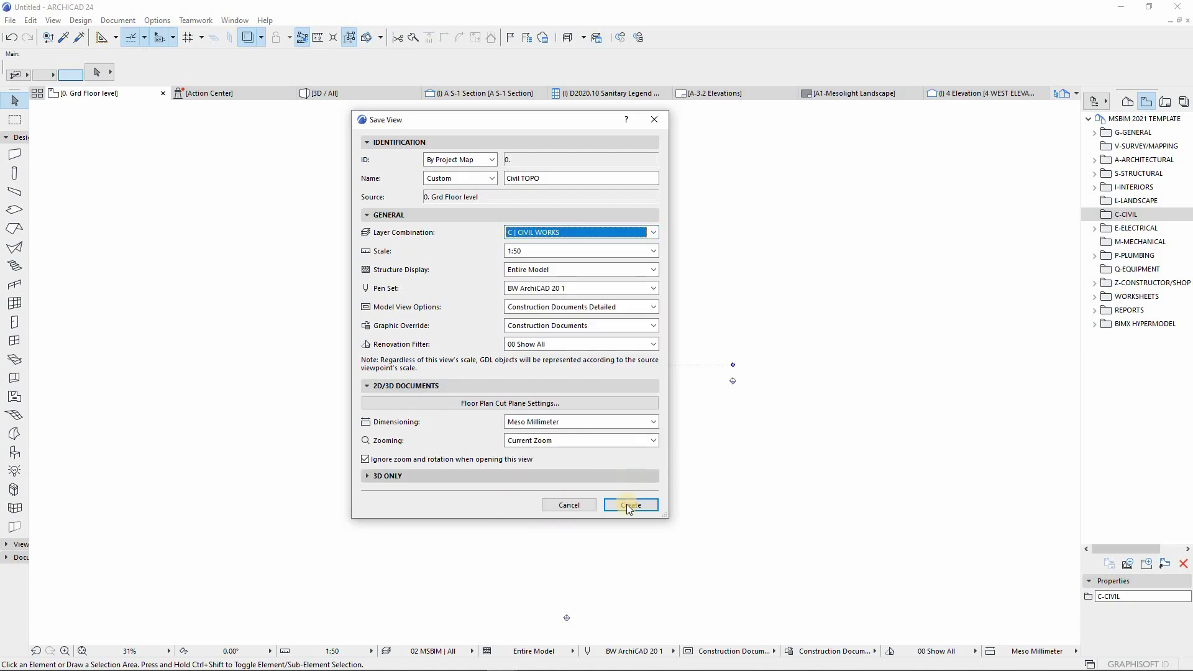
click(628, 509)
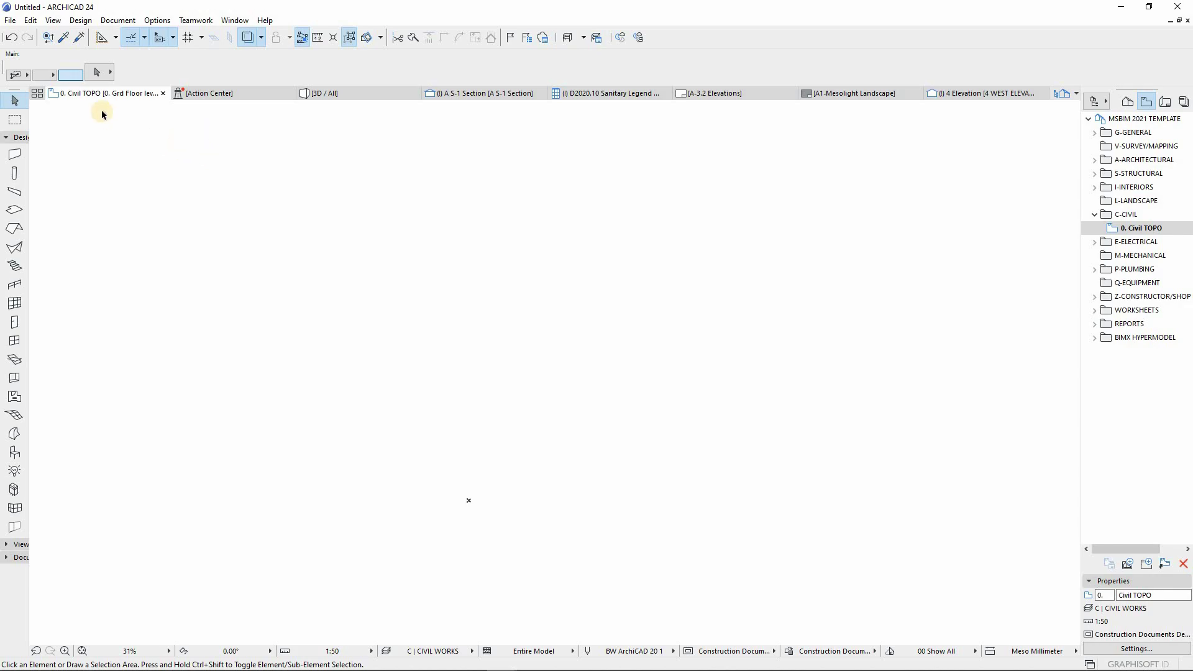
Choose Topo-River.dwg as an external drawing, keeping 1 millimeter as the drawing unit.
click(10, 20)
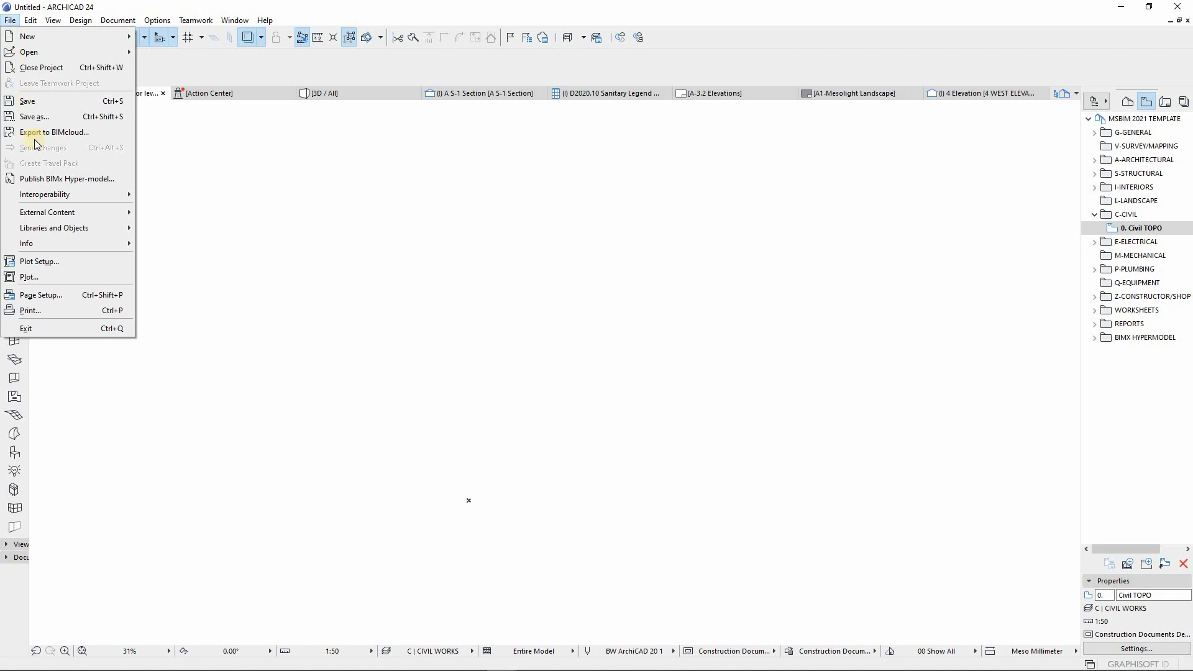
mouse_move(45, 217)
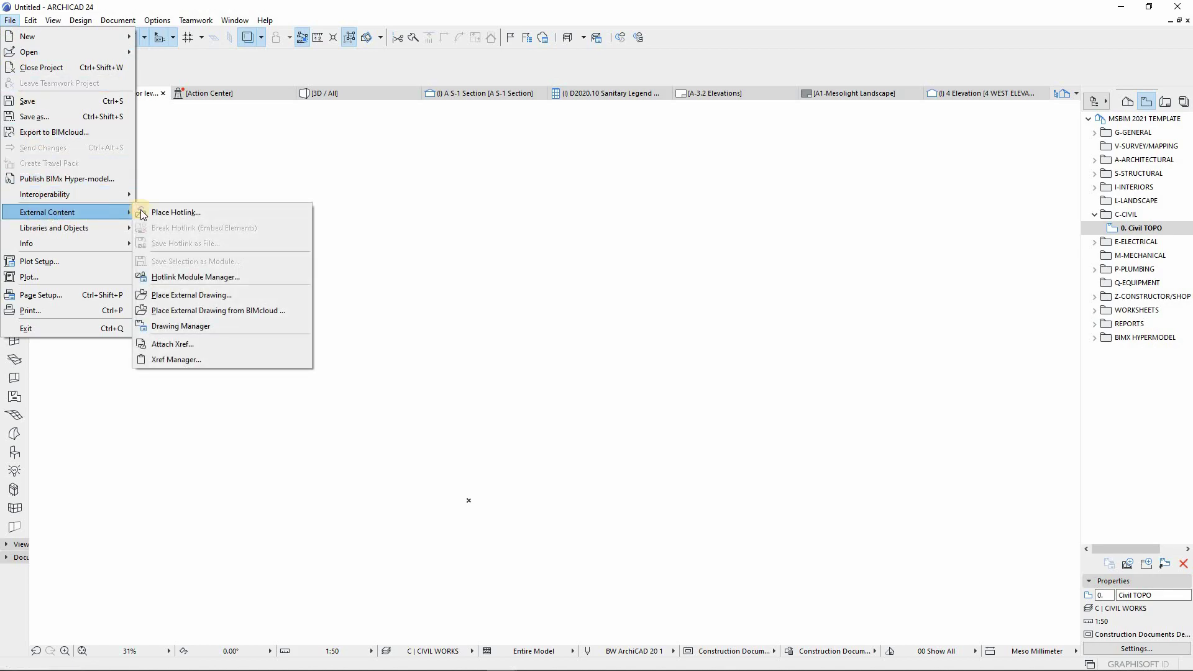
click(193, 298)
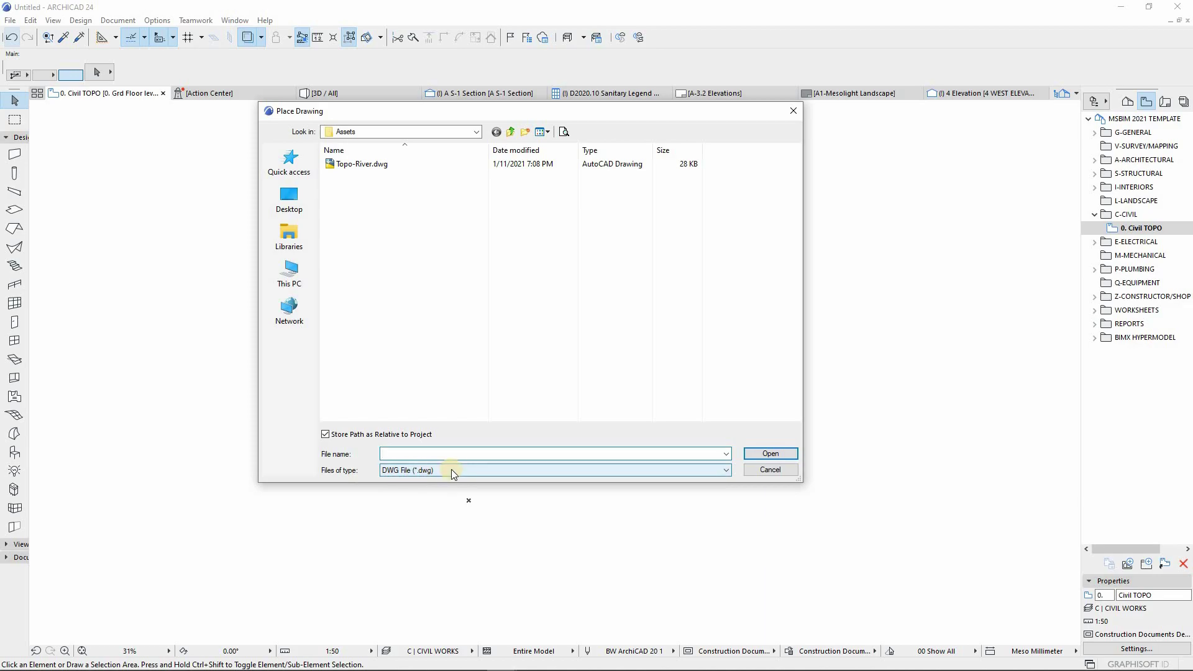
click(350, 163)
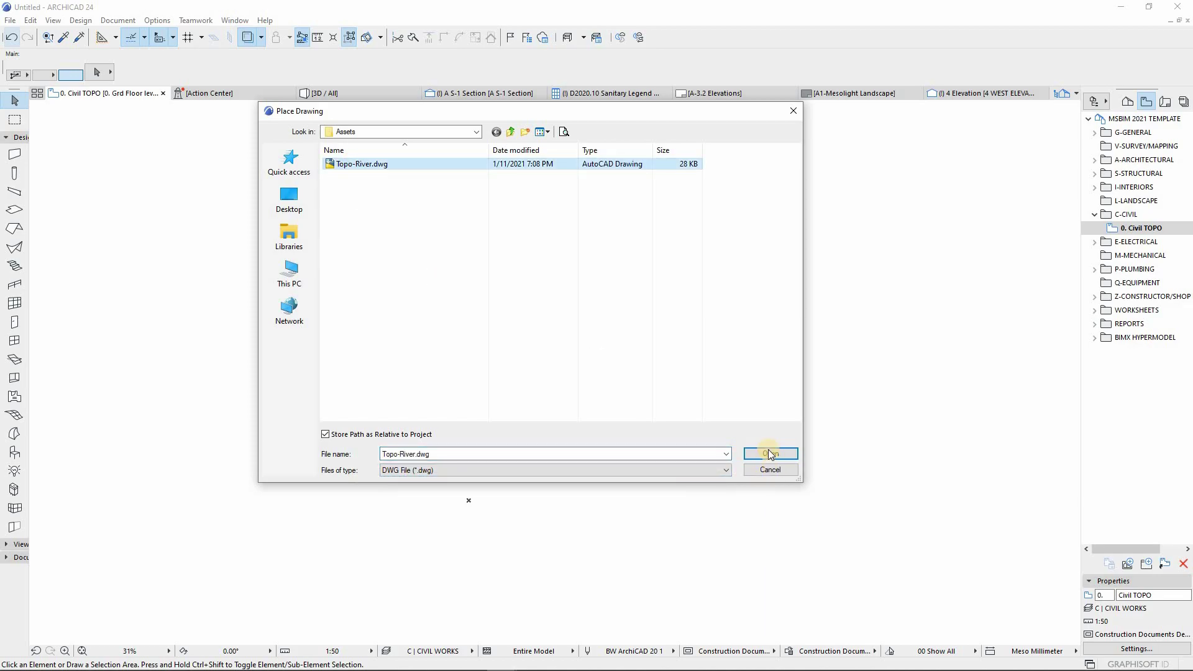
click(770, 453)
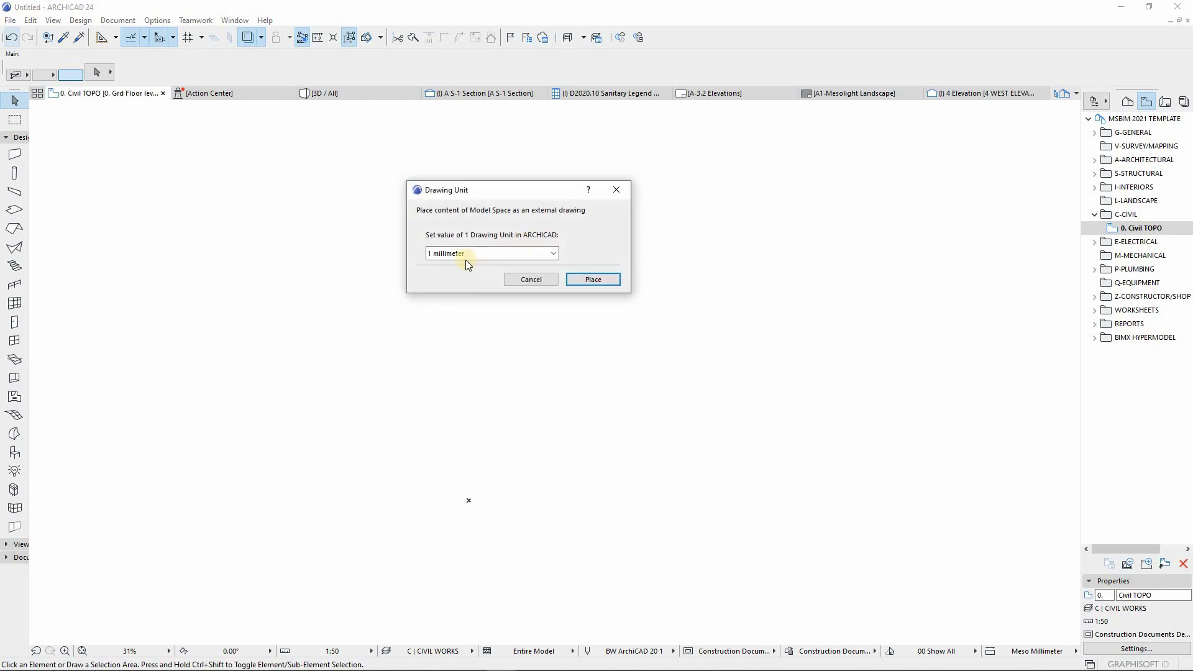
click(500, 256)
click(591, 278)
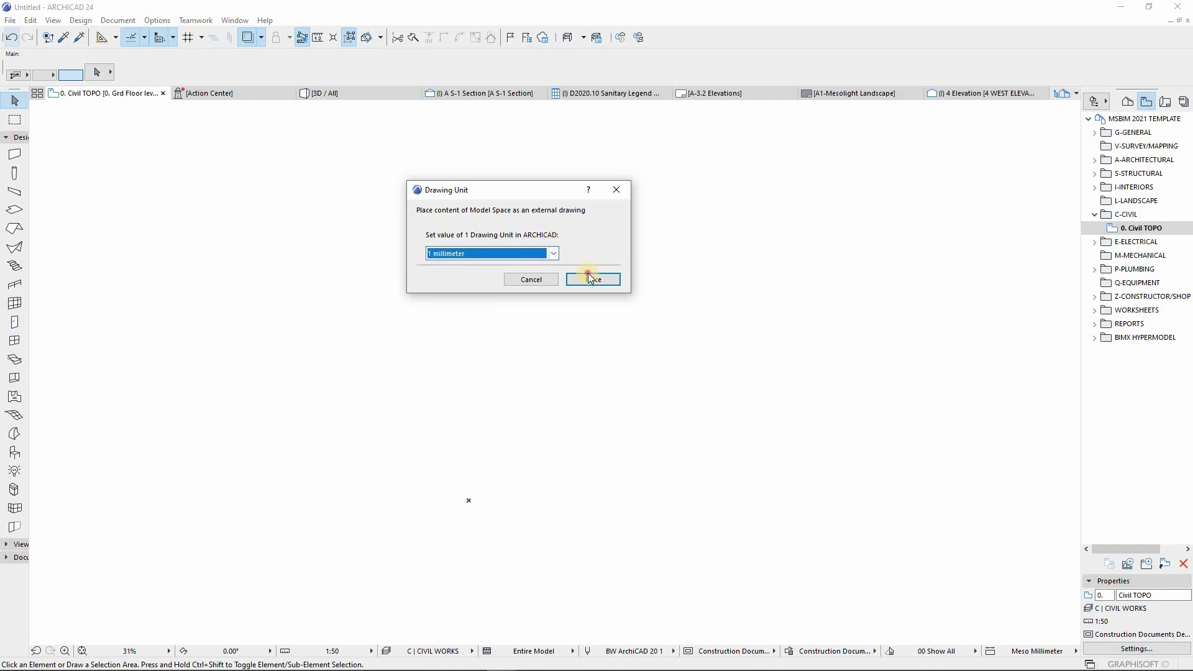
click(591, 277)
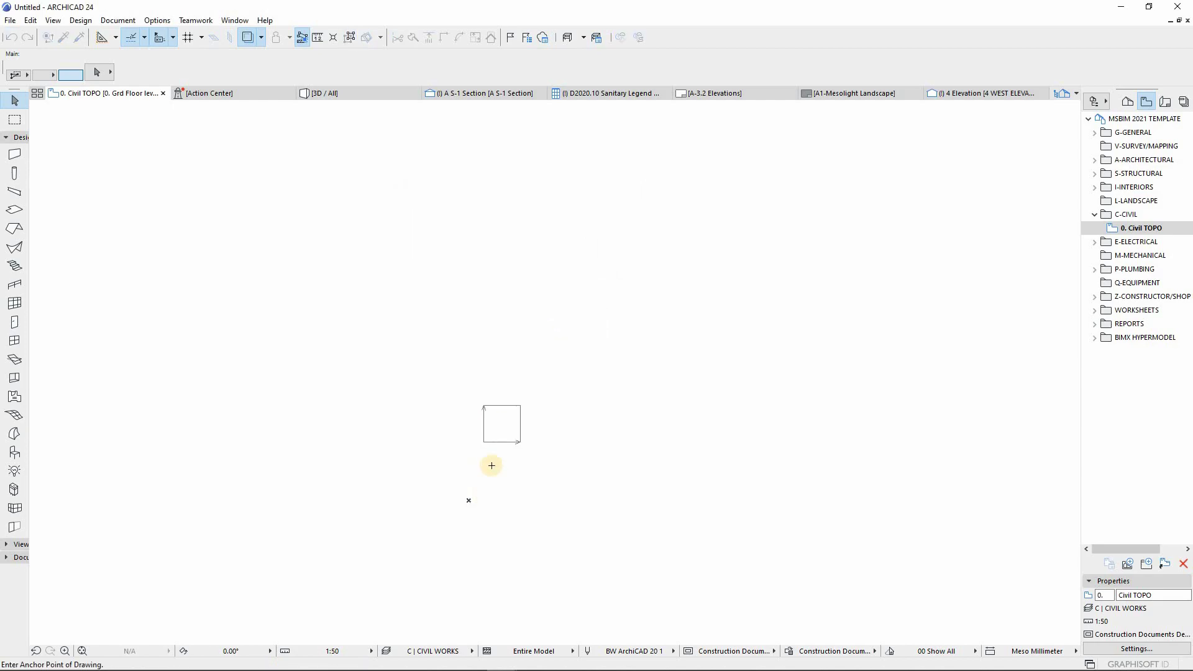
Anchor the Topo-River drawing at the project origin.
scroll(458, 509, up, 3)
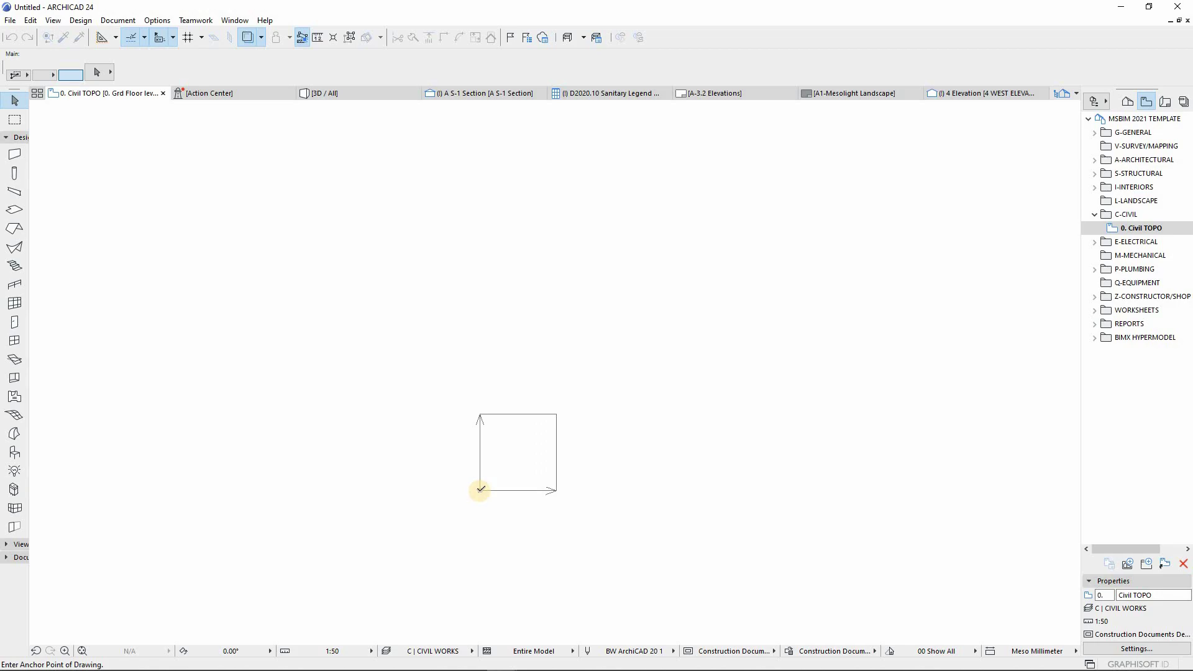
click(480, 489)
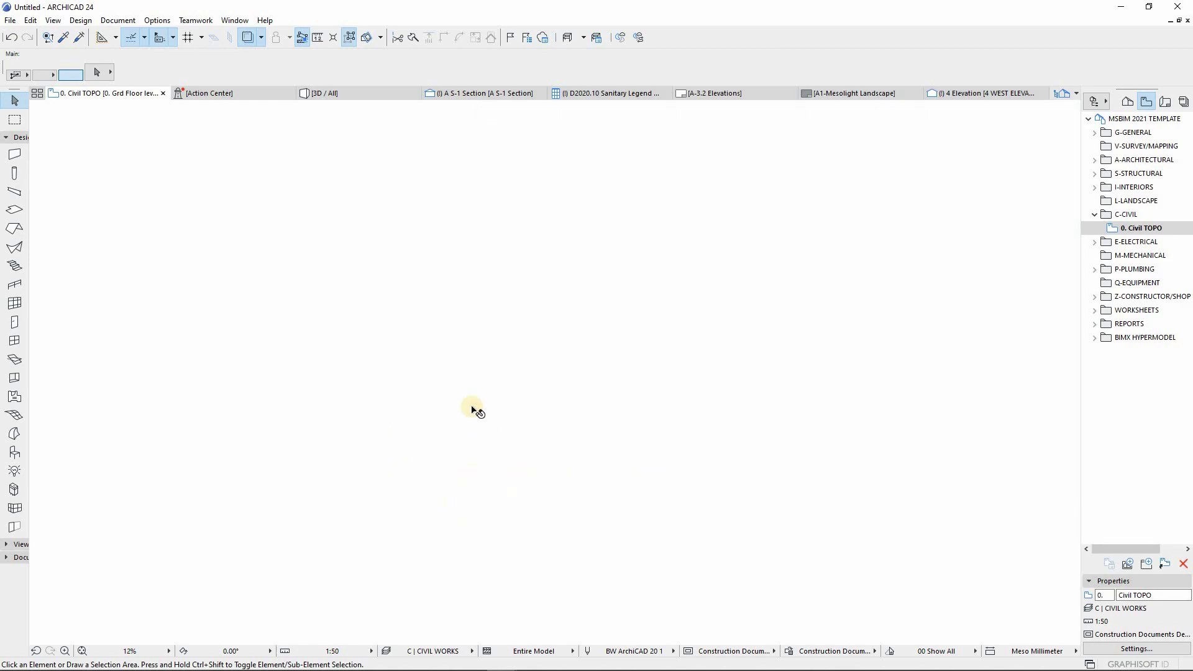
scroll(474, 452, down, 5)
scroll(479, 453, down, 5)
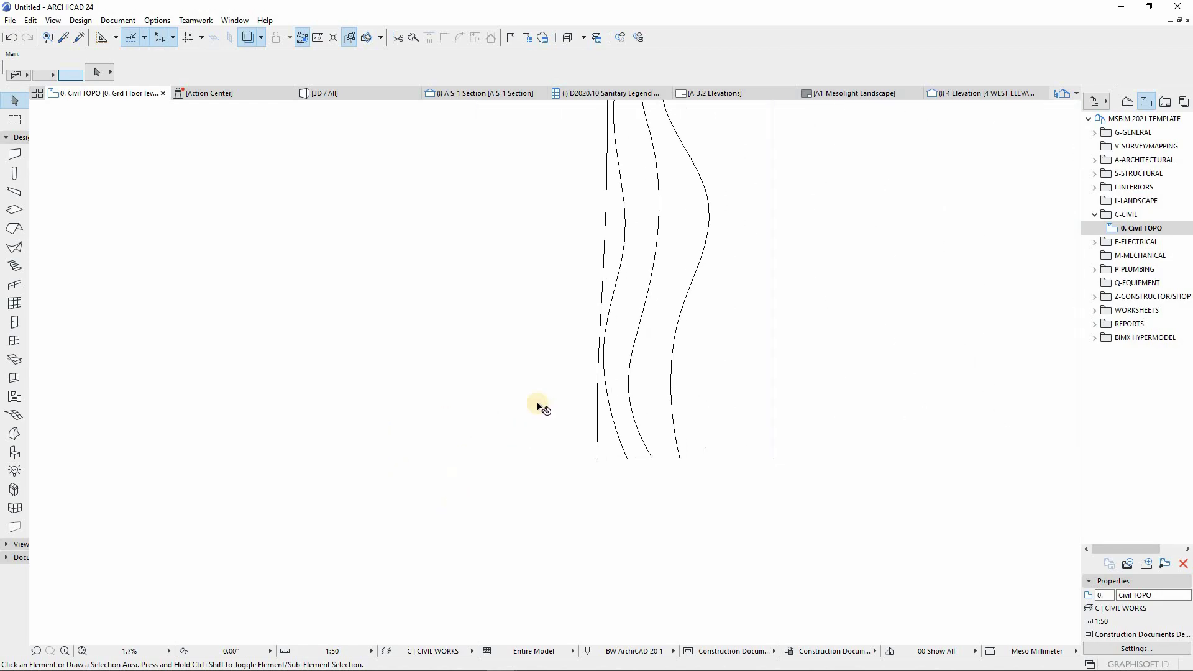
scroll(545, 358, up, 2)
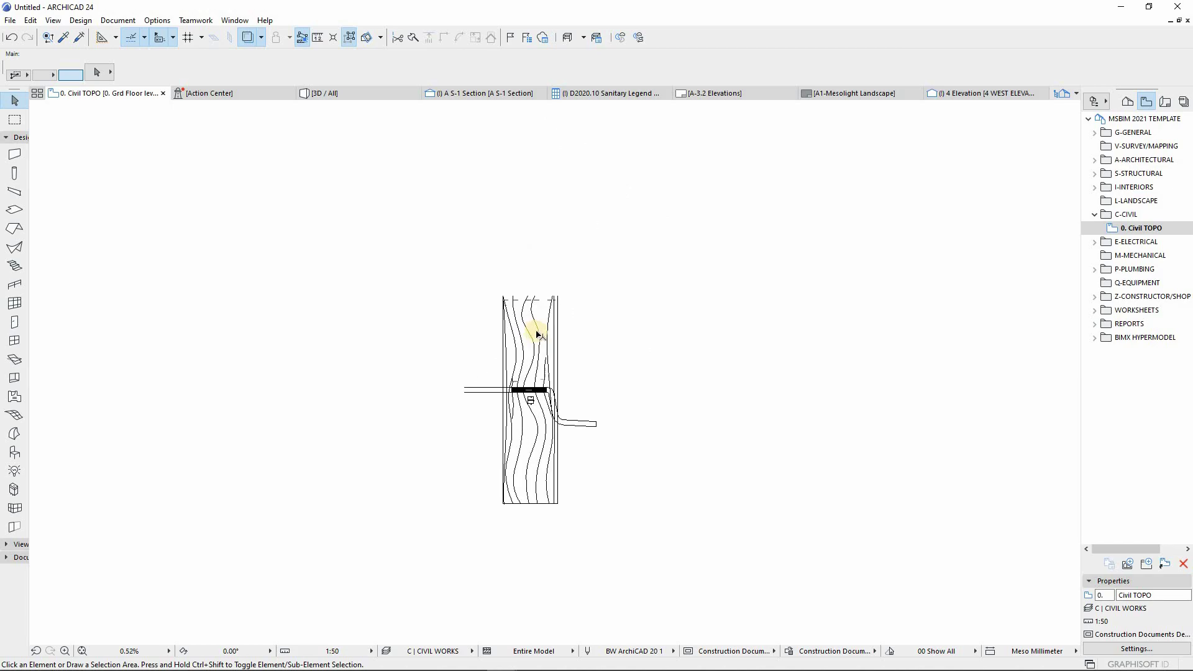
Select the placed topo drawing to check its details, then deselect it.
click(546, 286)
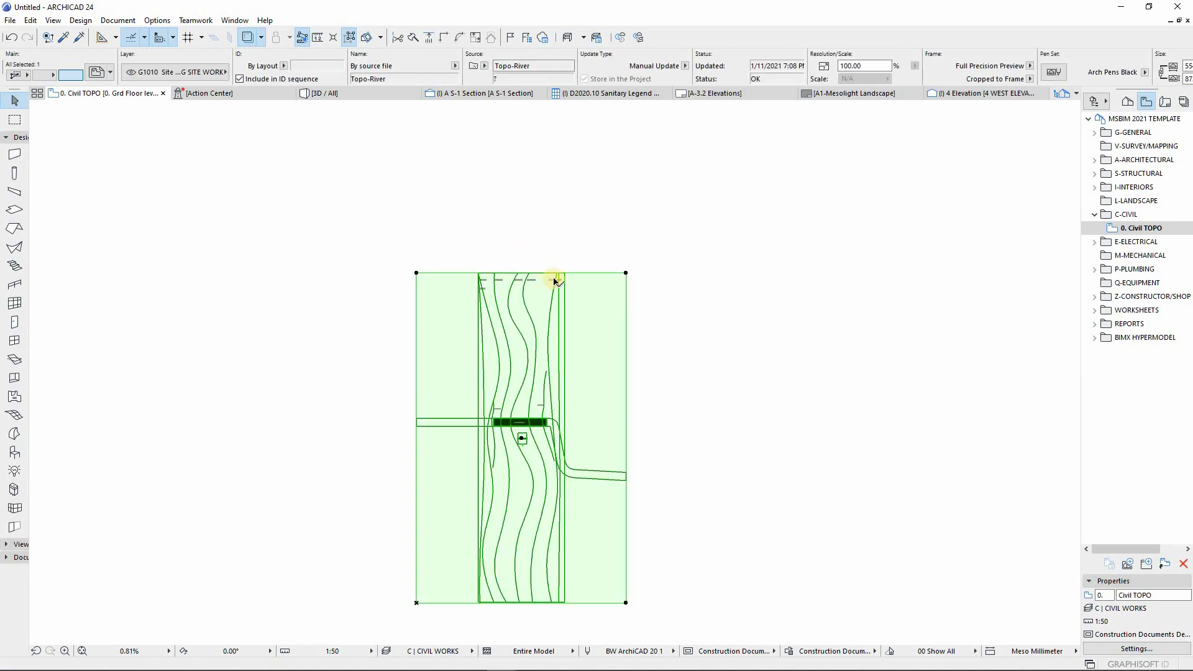
scroll(546, 280, up, 2)
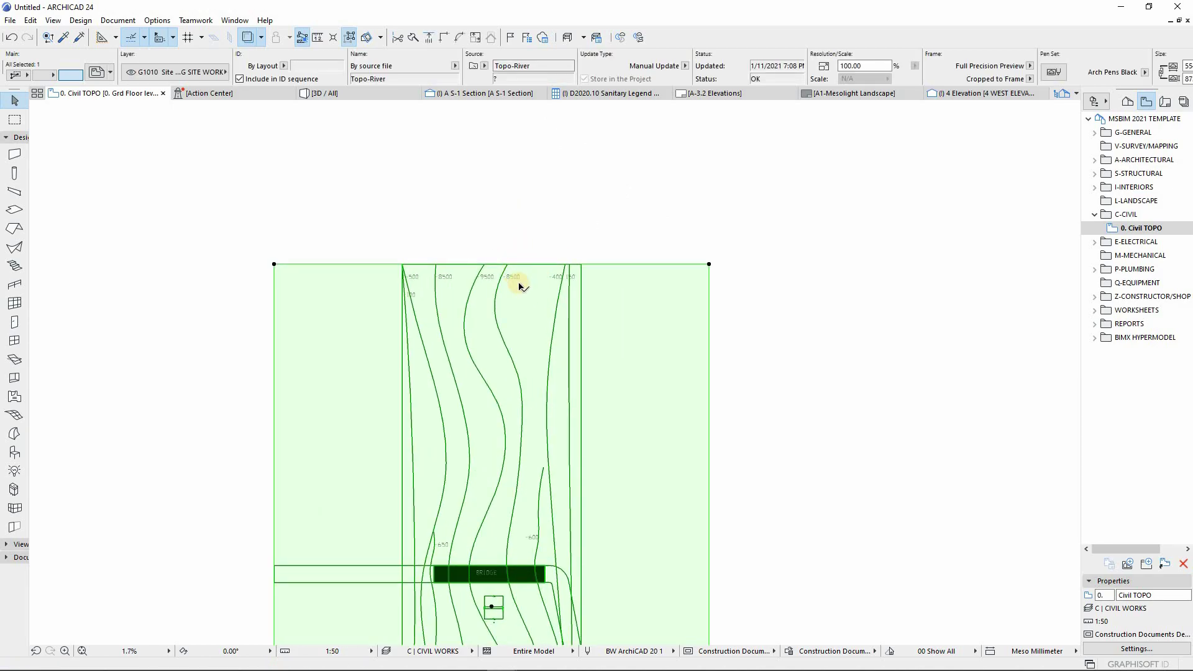
scroll(459, 290, up, 1)
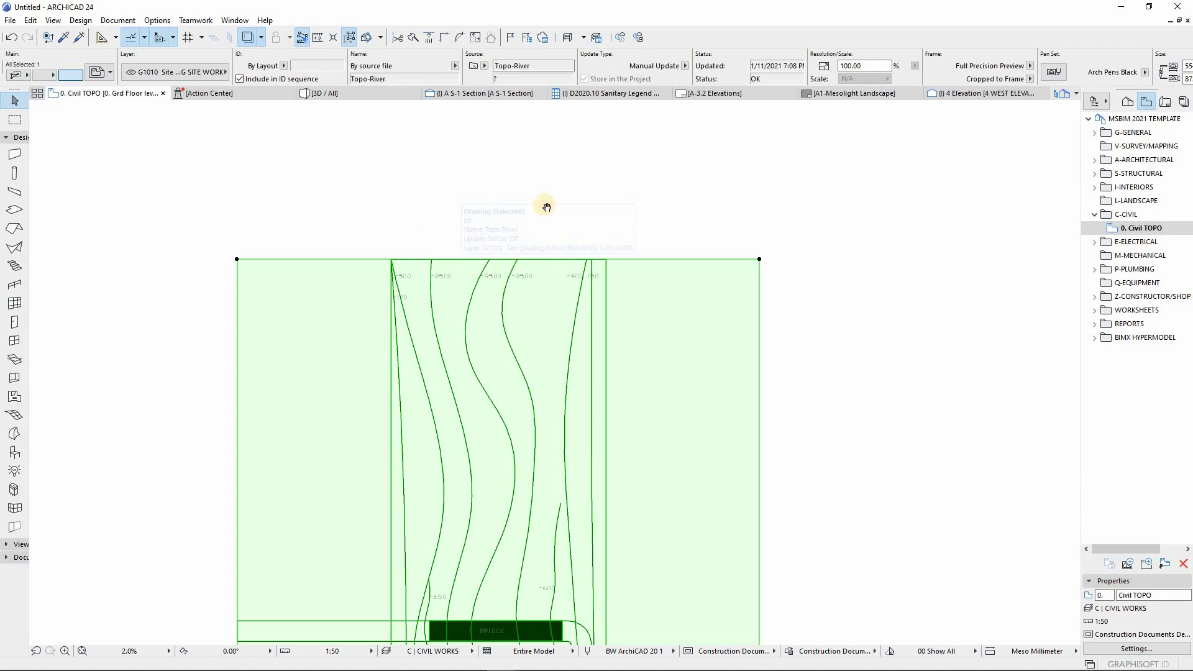
scroll(509, 239, up, 2)
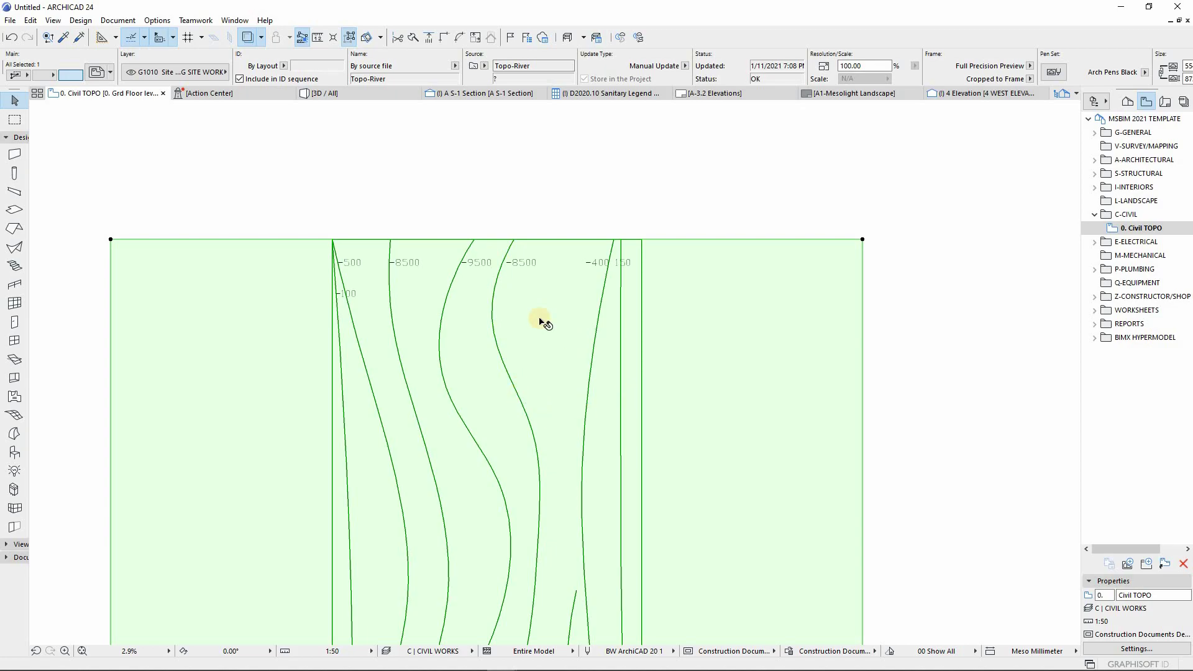
key(Escape)
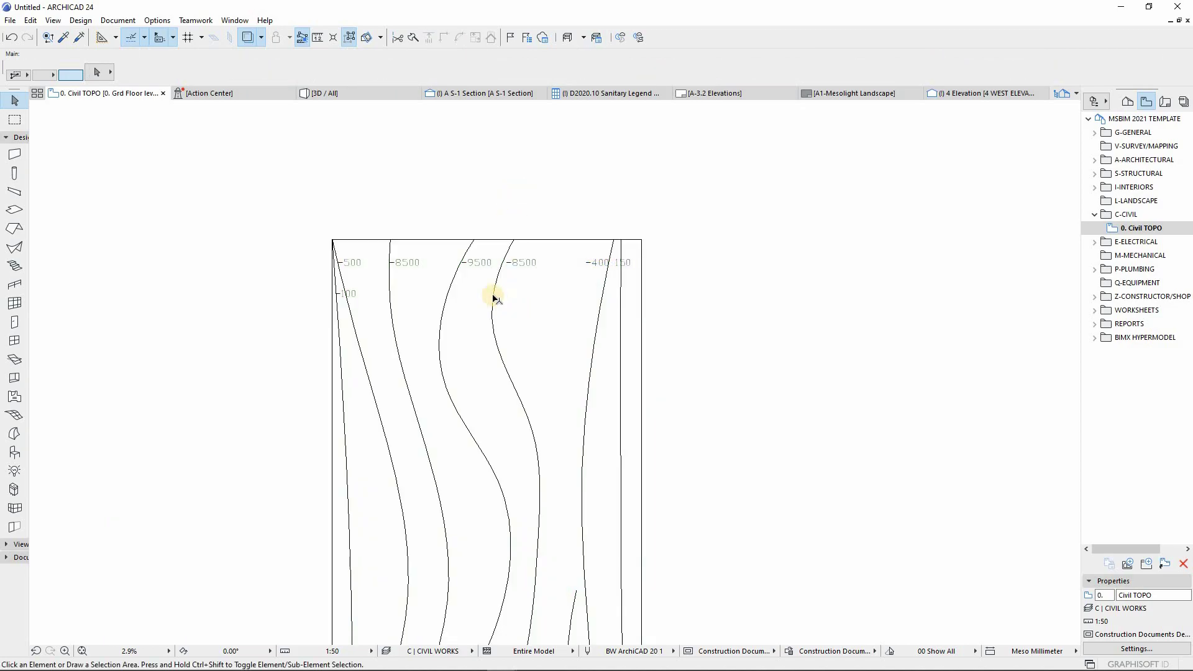
click(445, 305)
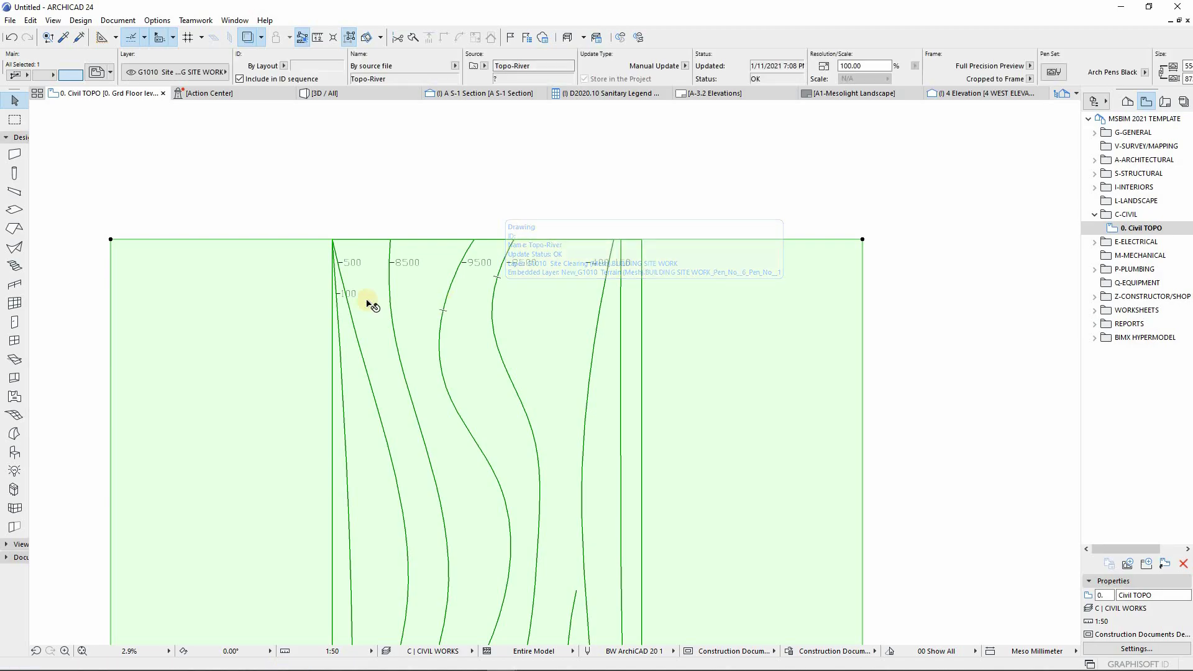
scroll(518, 270, down, 3)
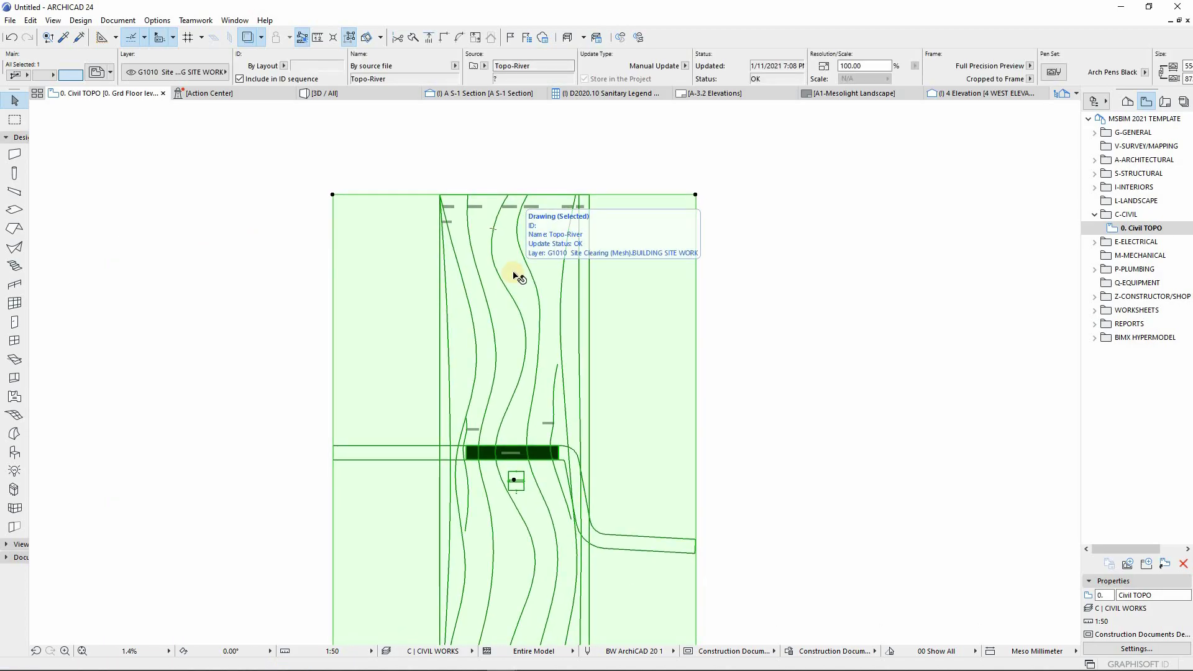
click(747, 211)
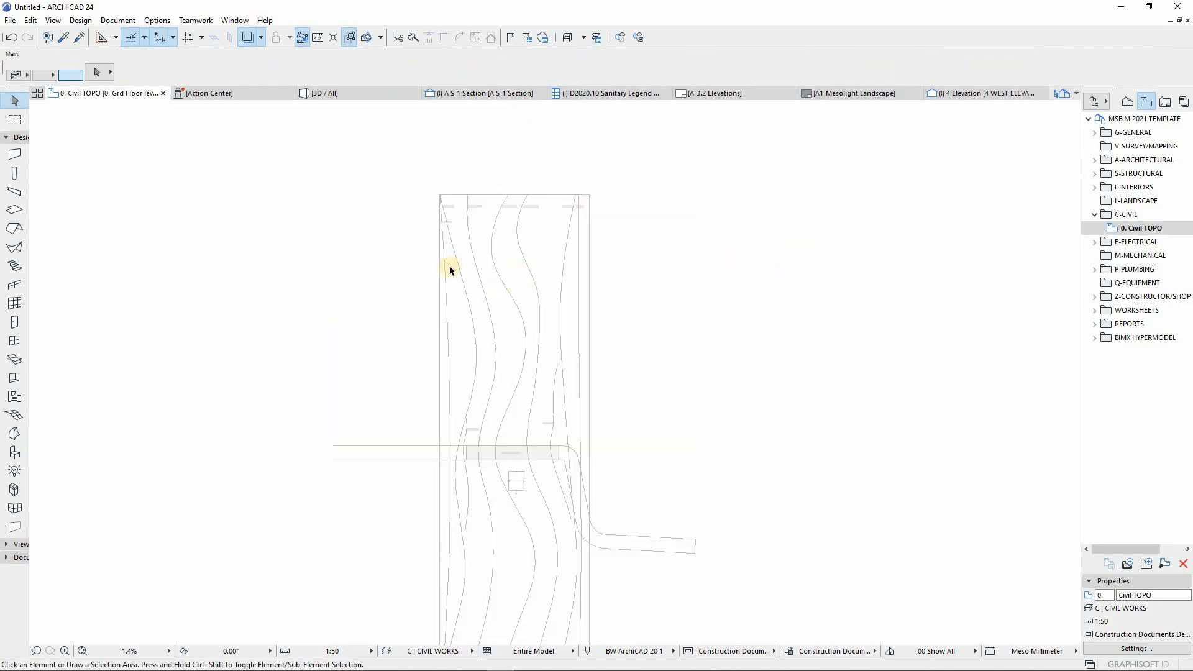
Merge Topo-River.dwg's model space into the current view with default merge settings.
click(11, 20)
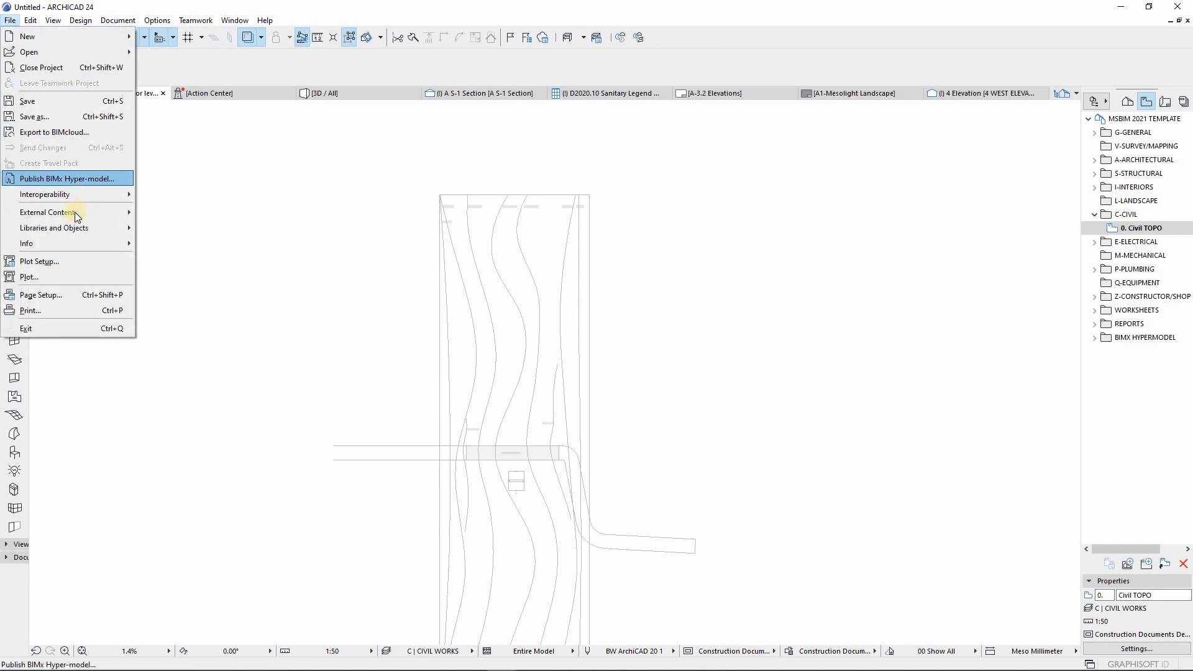
mouse_move(57, 196)
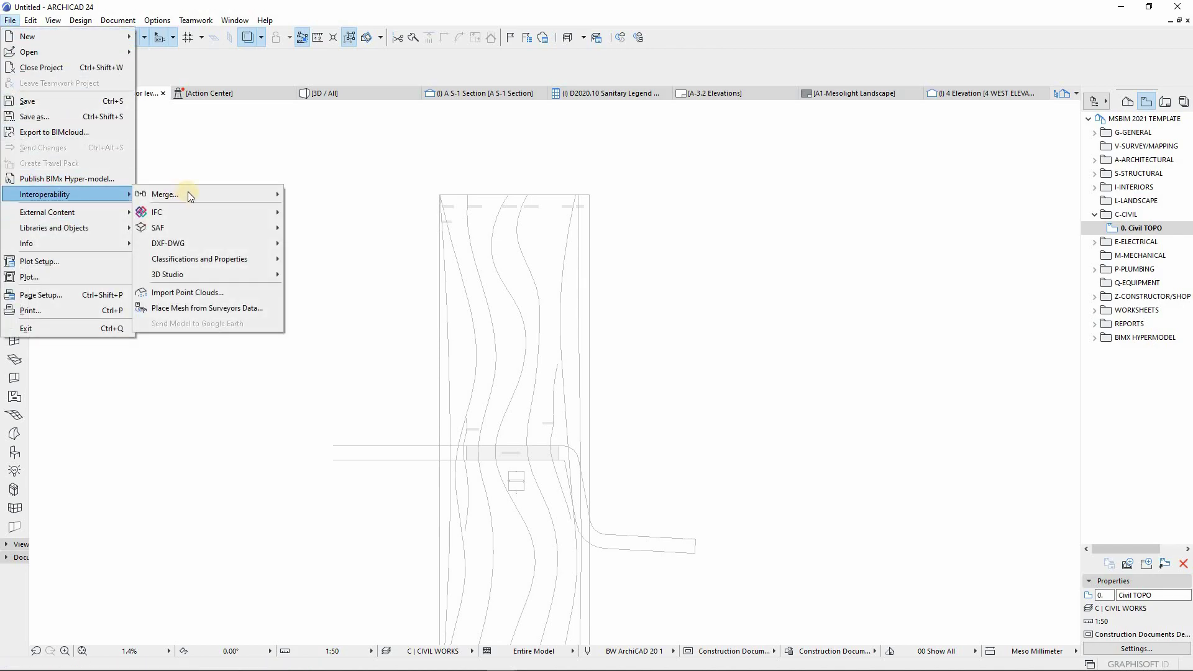
mouse_move(188, 194)
click(319, 192)
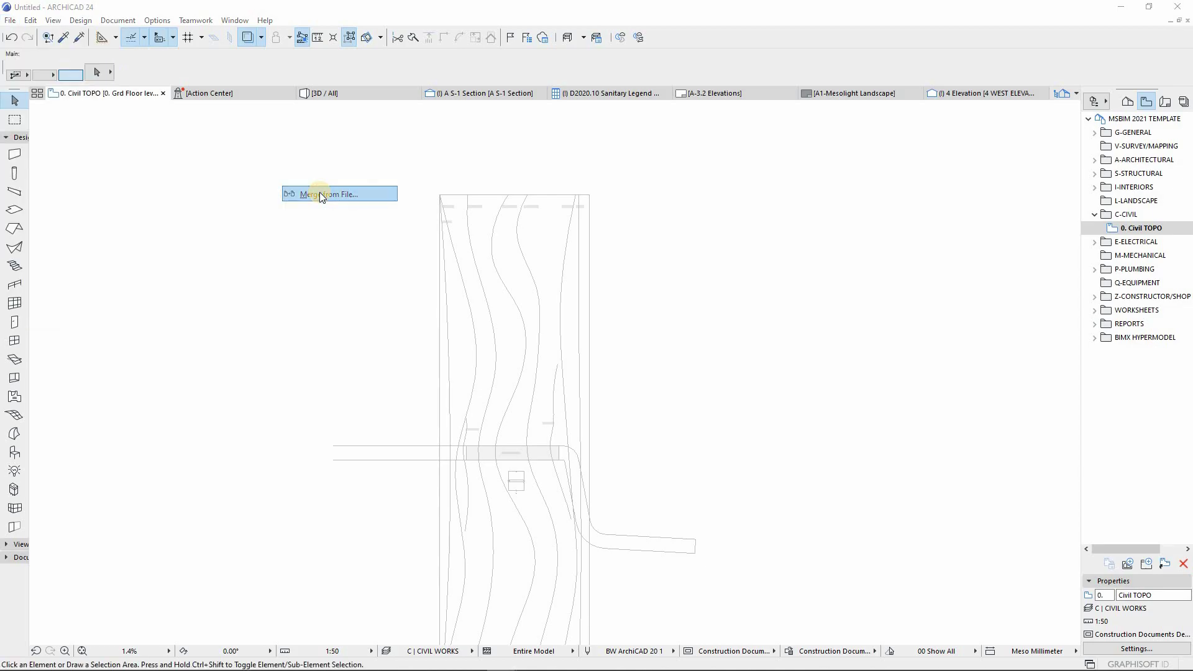
click(310, 146)
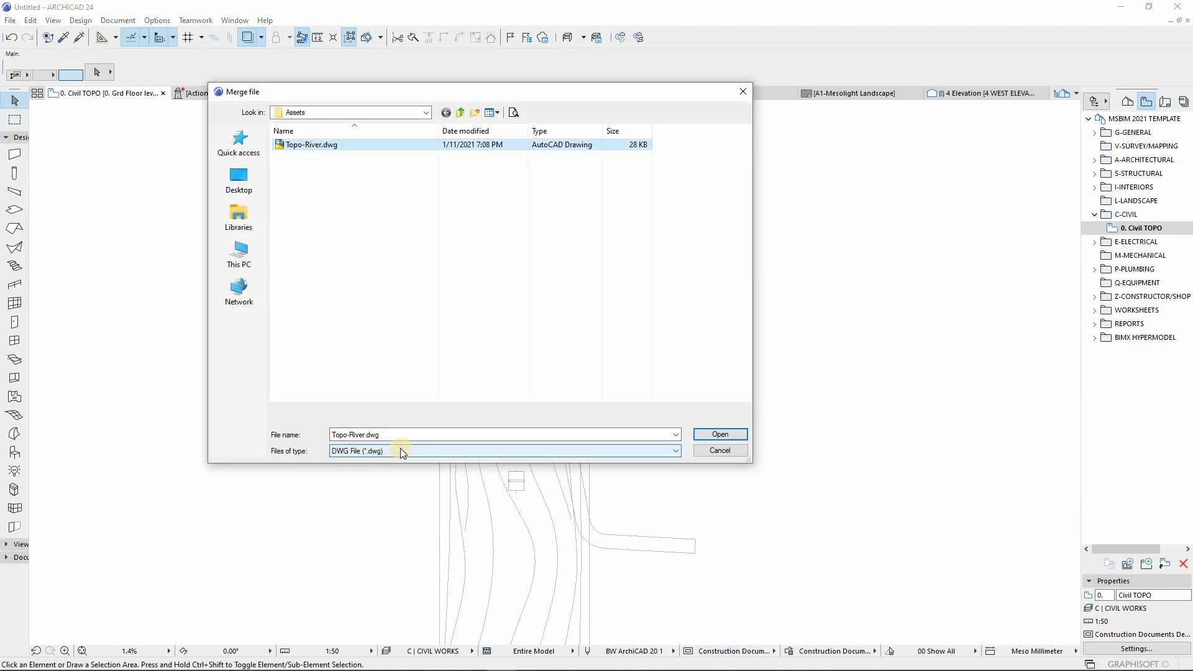
click(706, 434)
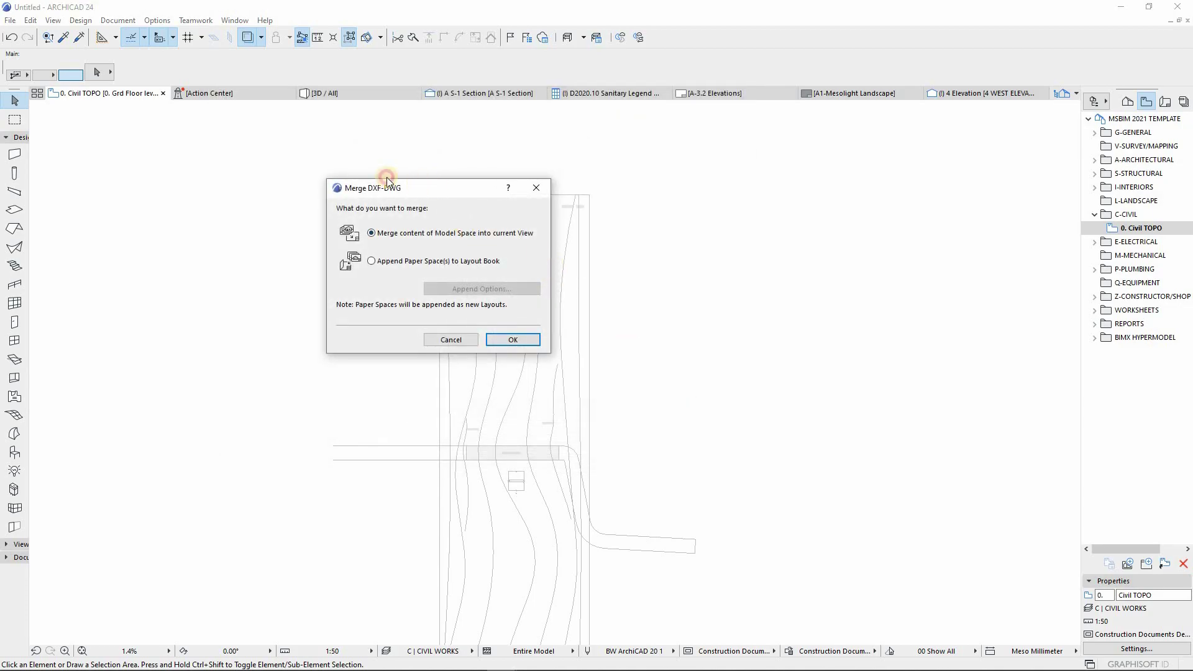
drag(433, 187, 344, 155)
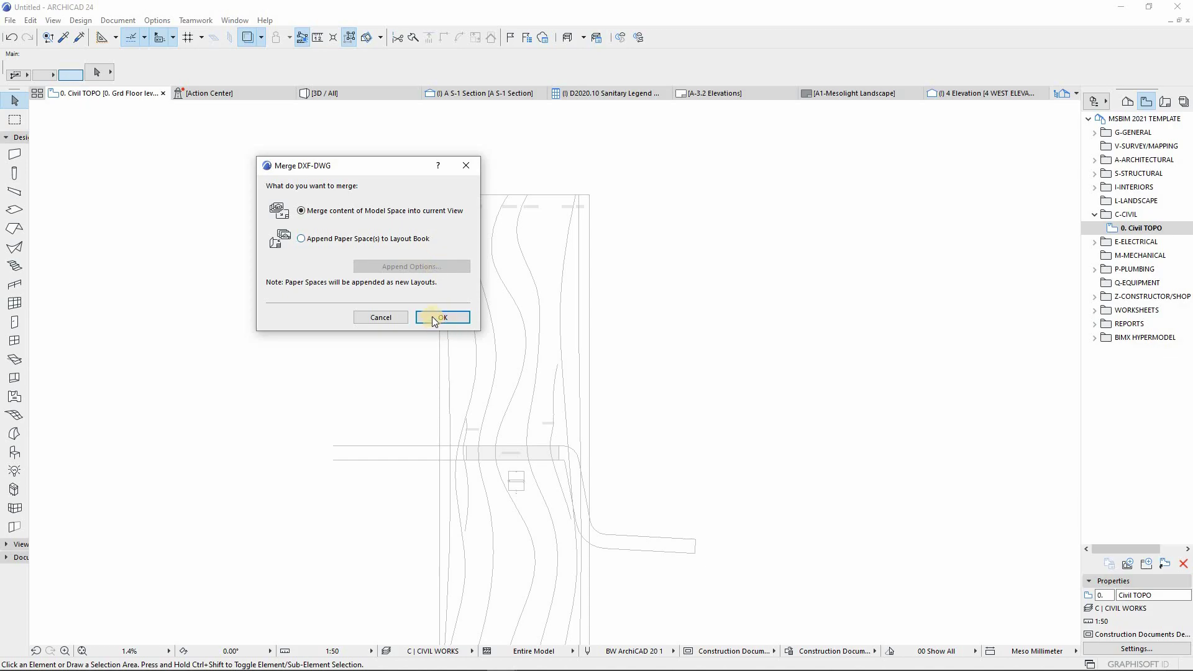
key(Return)
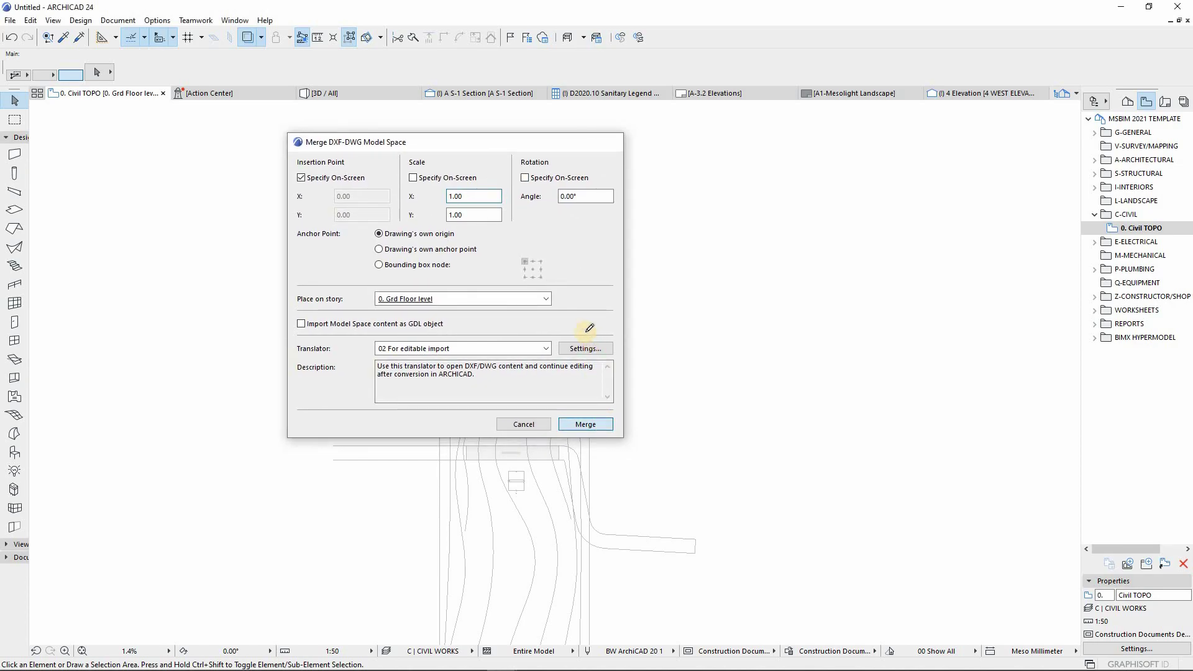
key(Return)
scroll(569, 291, down, 4)
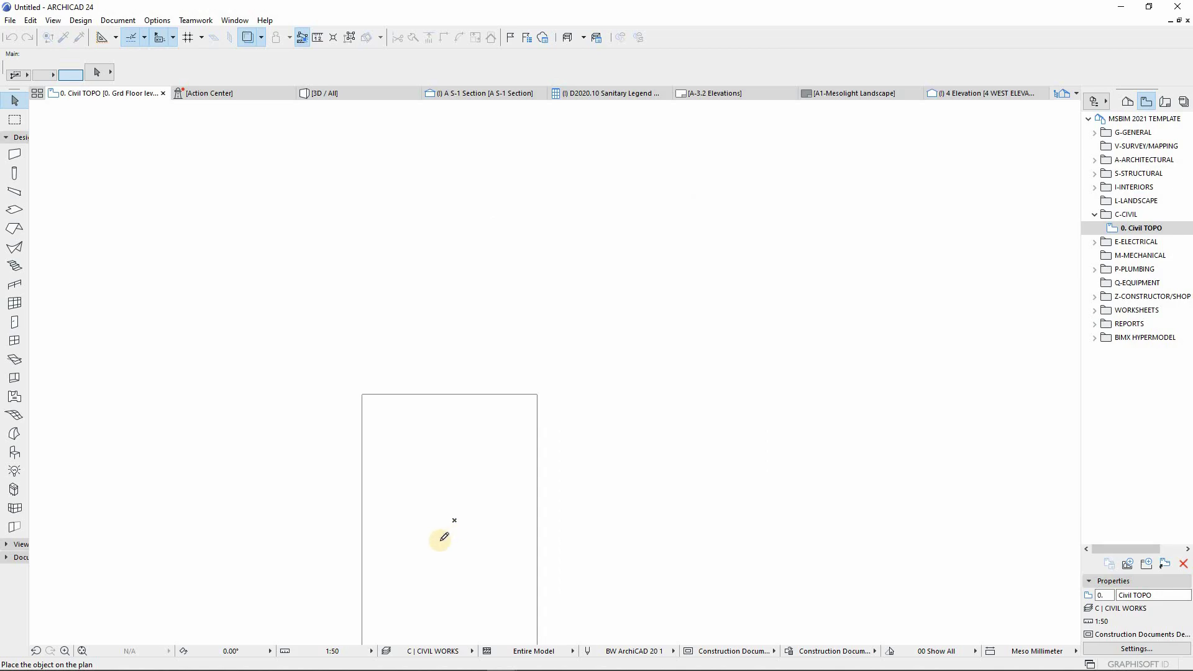
Place the merged drawing on the plan and accept the layers in Partial Open.
scroll(455, 521, up, 2)
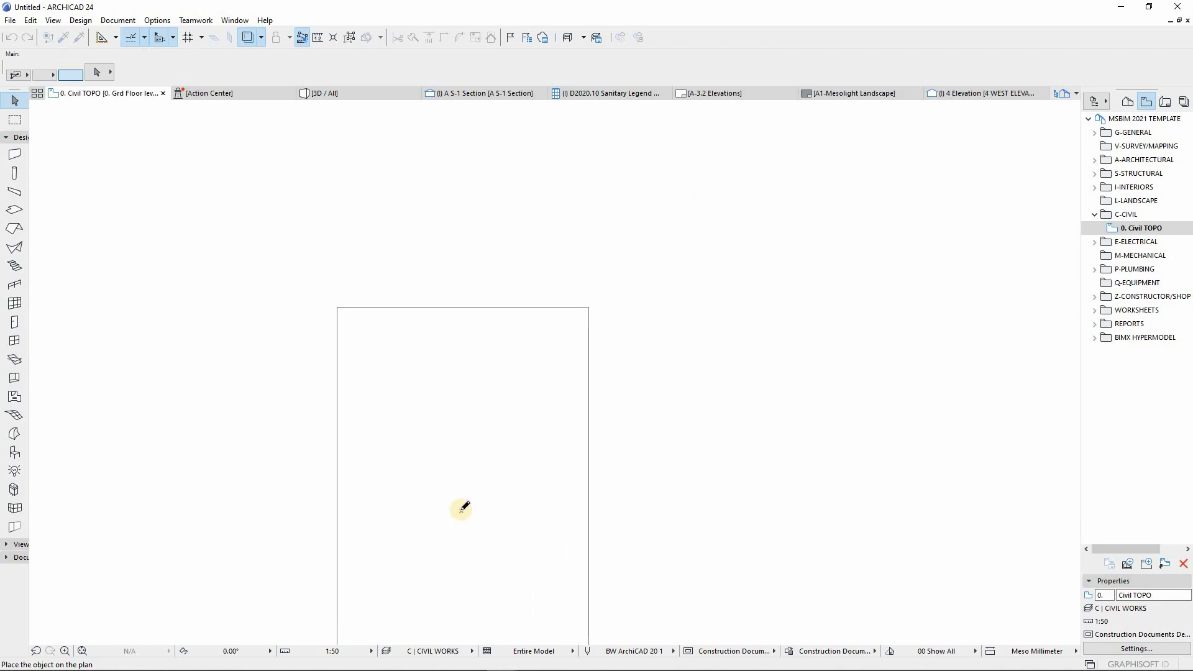
click(461, 511)
click(725, 346)
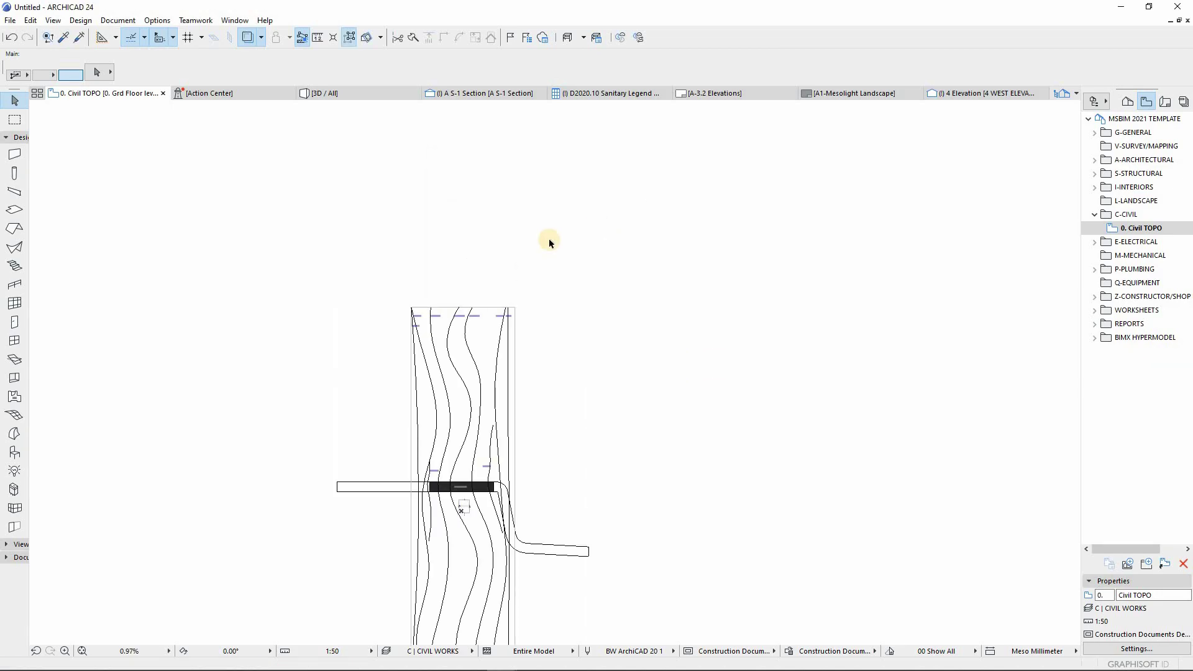
Inspect the -9500 and -8500 contour lines by selecting them.
scroll(446, 292, up, 4)
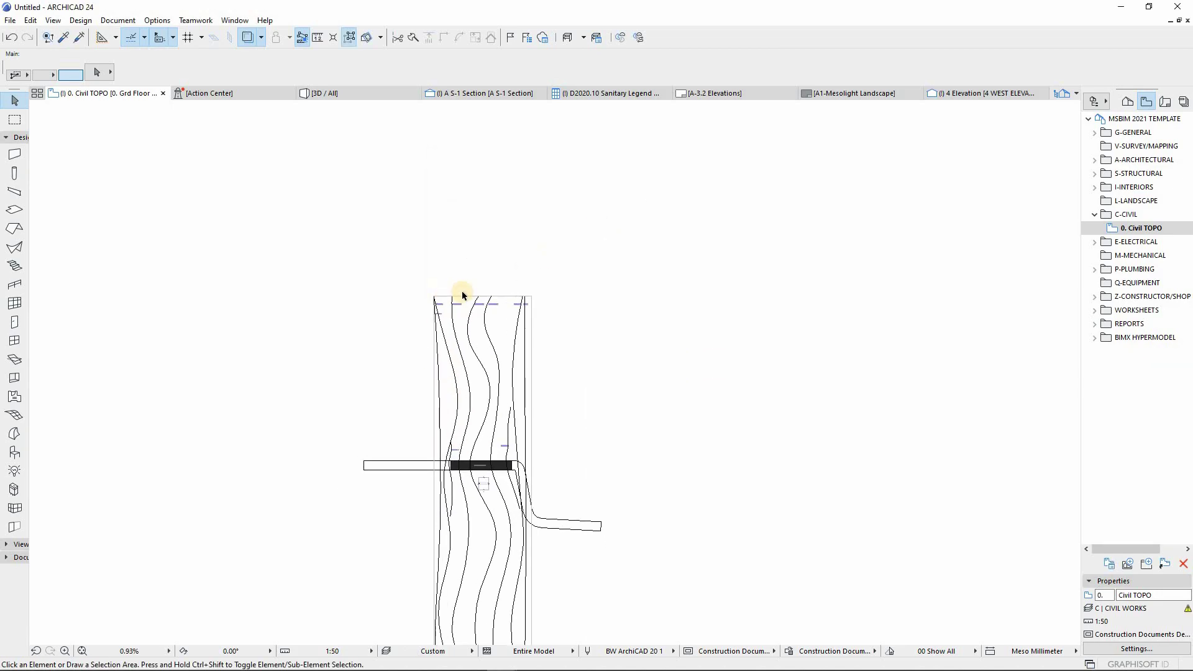
click(507, 349)
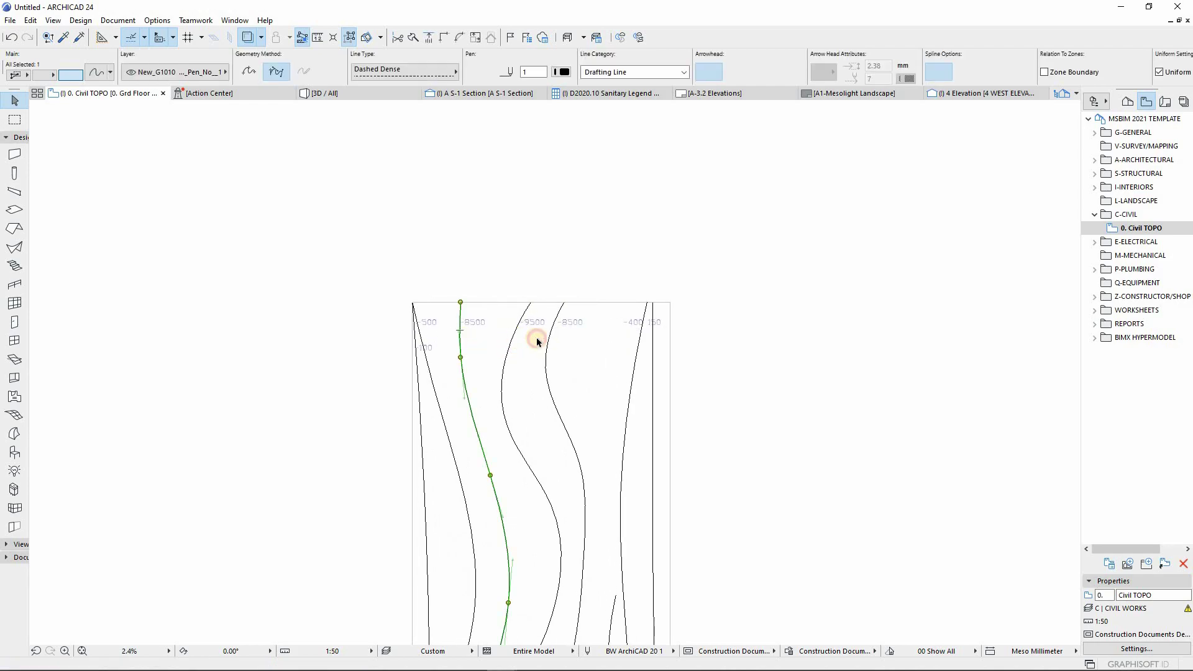
click(534, 335)
key(Tab)
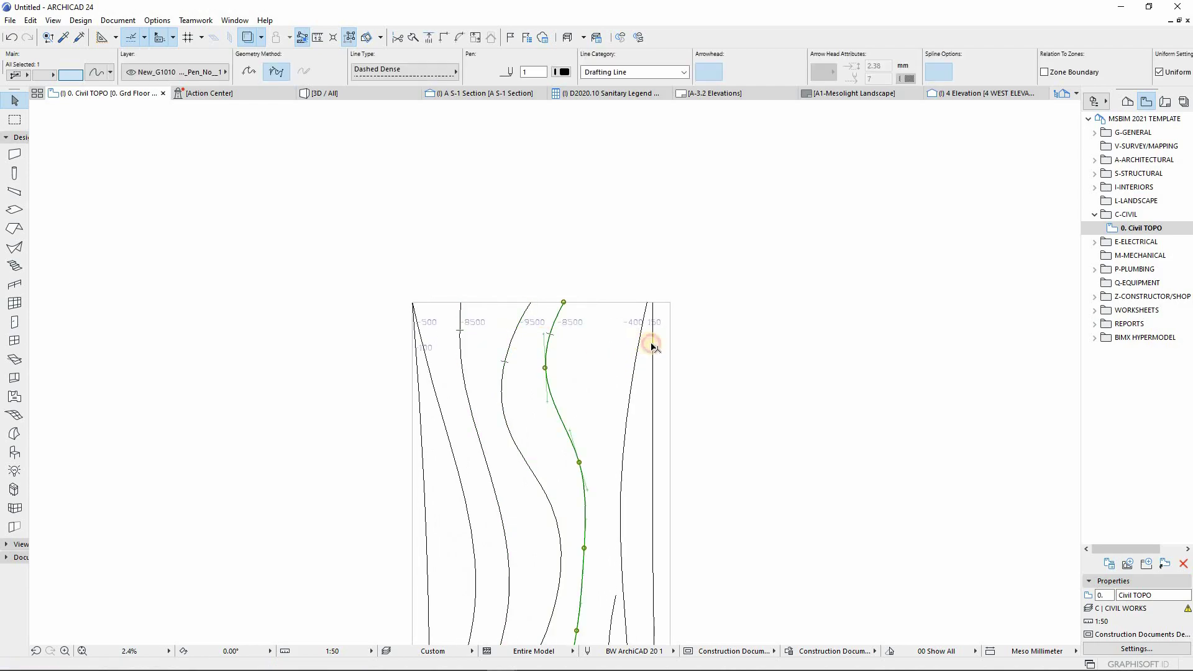
click(569, 324)
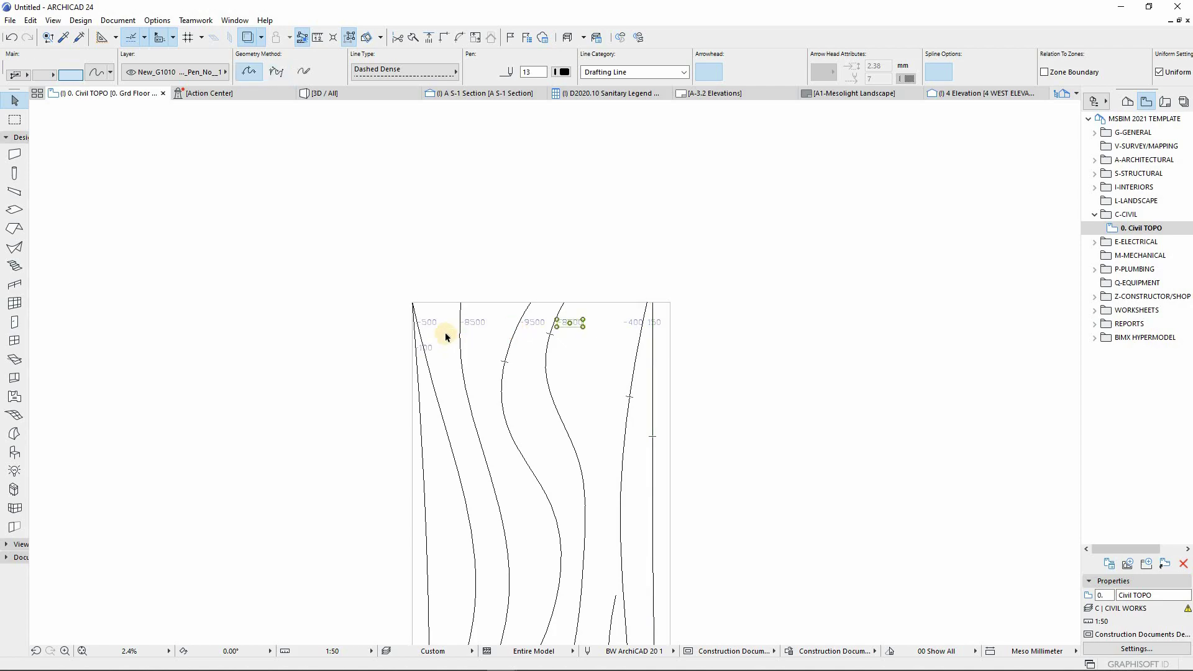
click(463, 351)
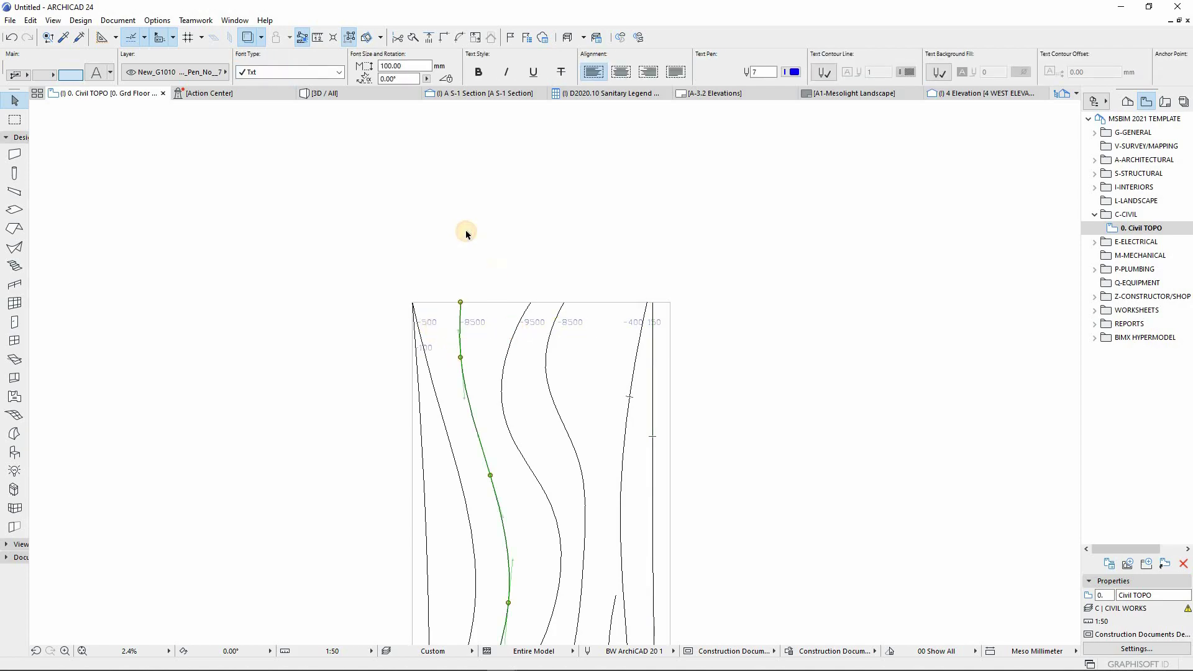
scroll(650, 356, down, 3)
key(Escape)
Select the road and bridge outline to inspect it, then deselect it.
shift+scroll(511, 451, down, 3)
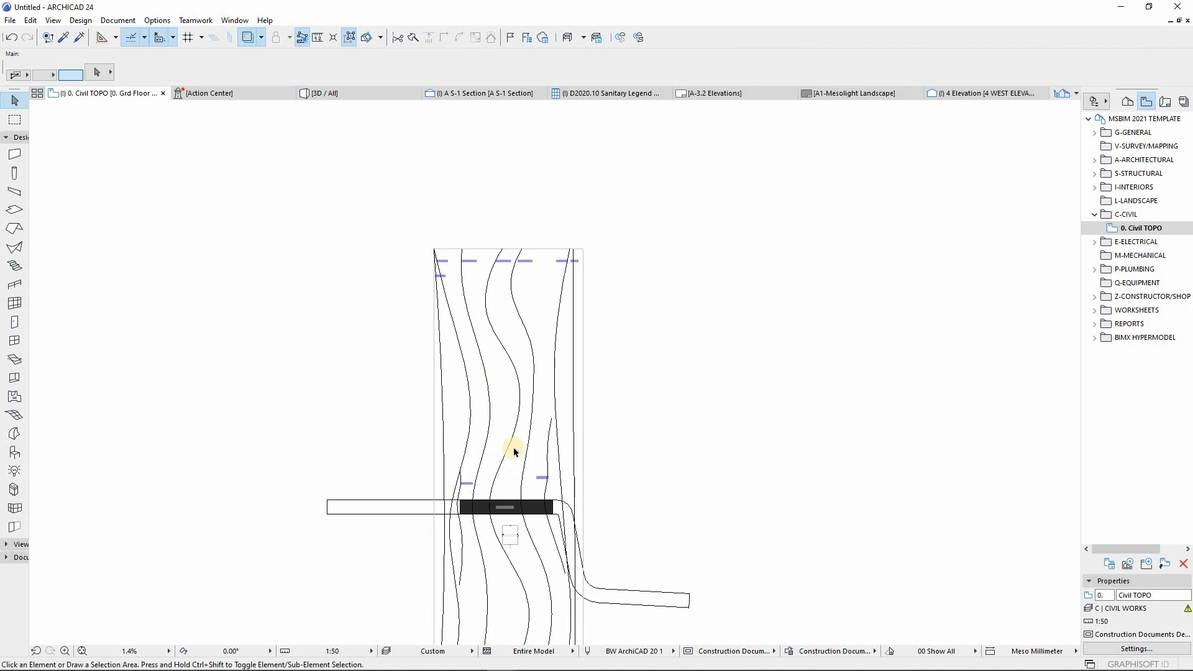
scroll(426, 484, up, 3)
scroll(608, 470, up, 2)
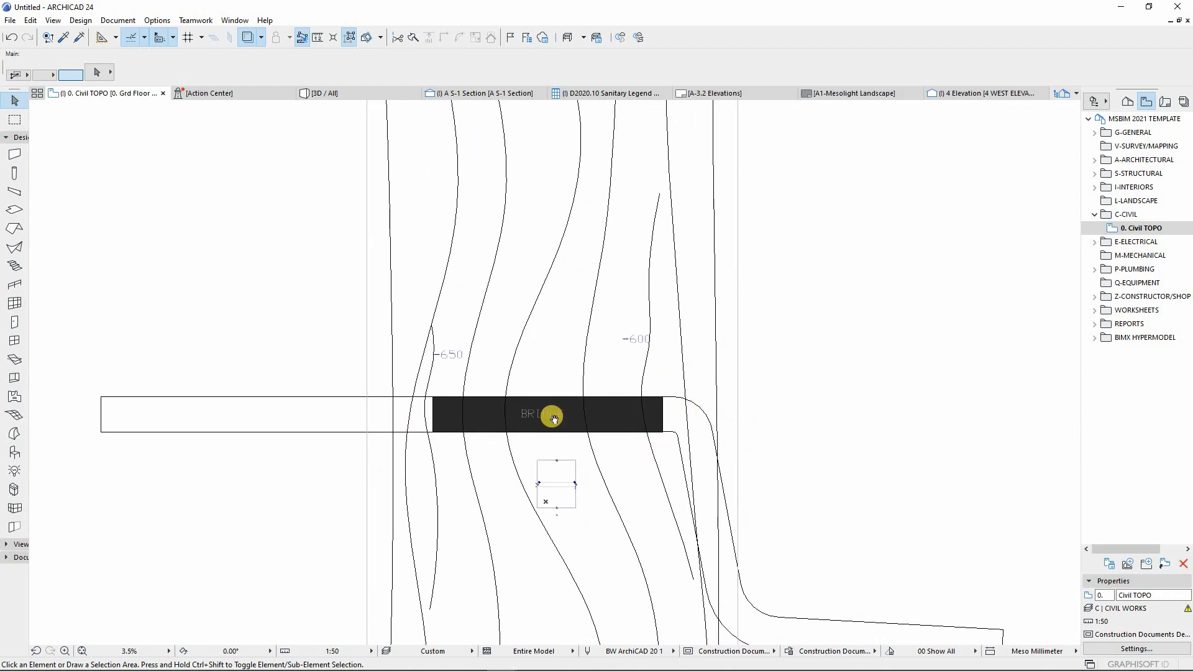
scroll(520, 388, down, 1)
scroll(520, 388, right, 1)
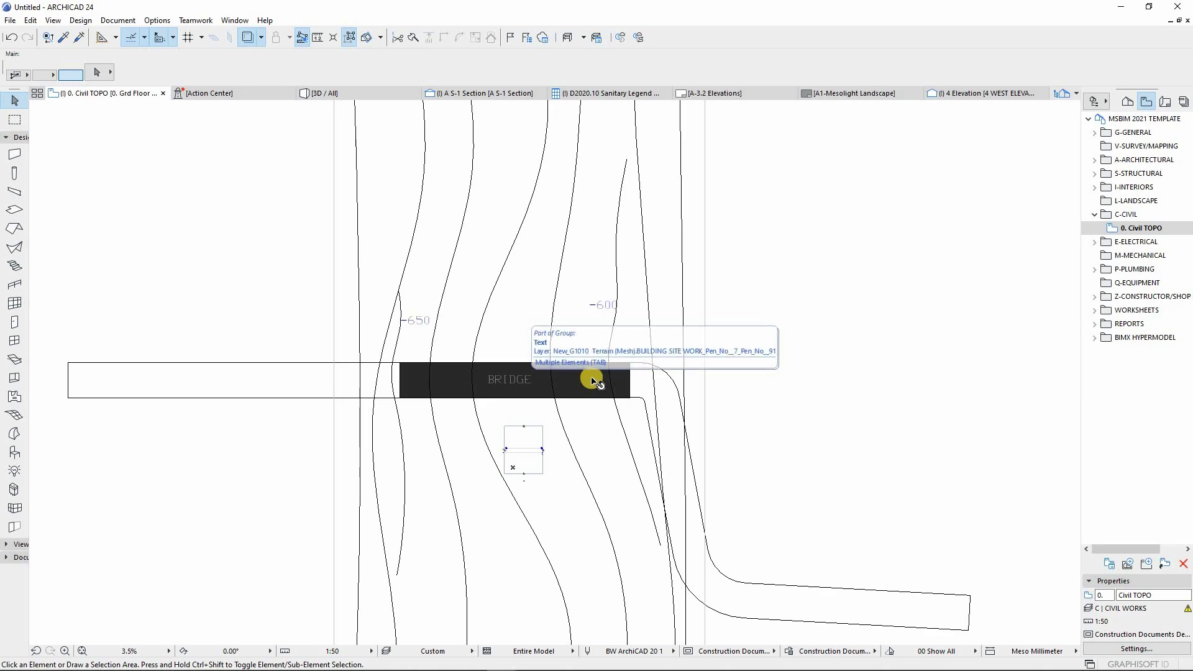
scroll(273, 344, down, 1)
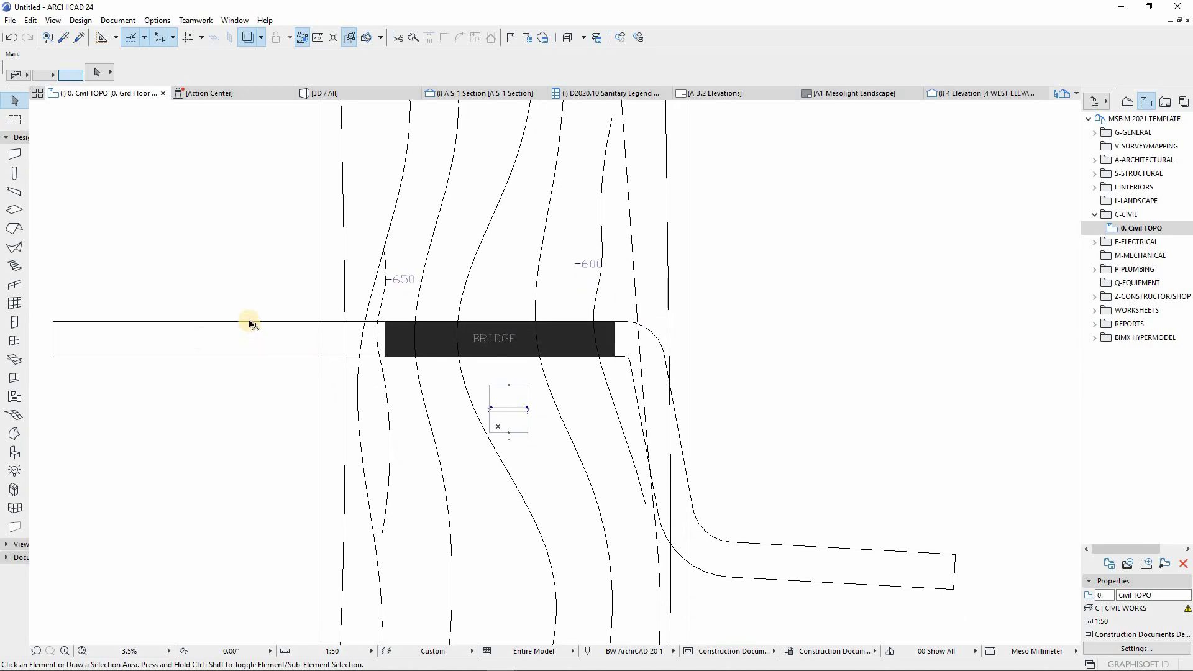
click(673, 374)
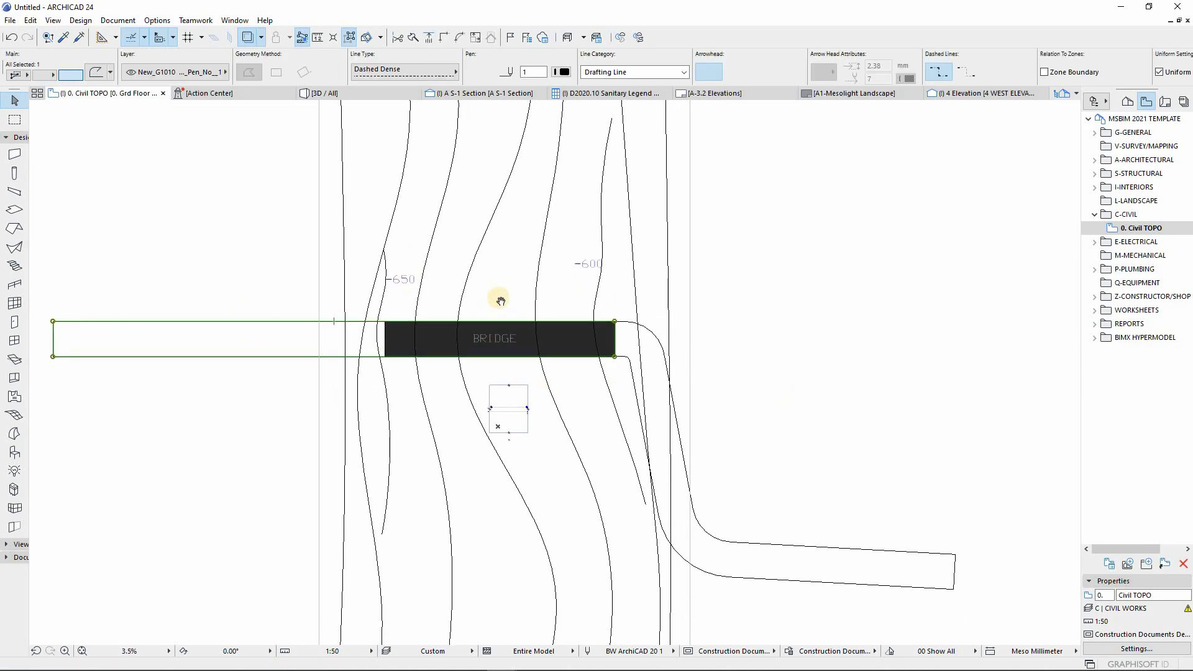
scroll(500, 300, down, 2)
scroll(524, 291, up, 3)
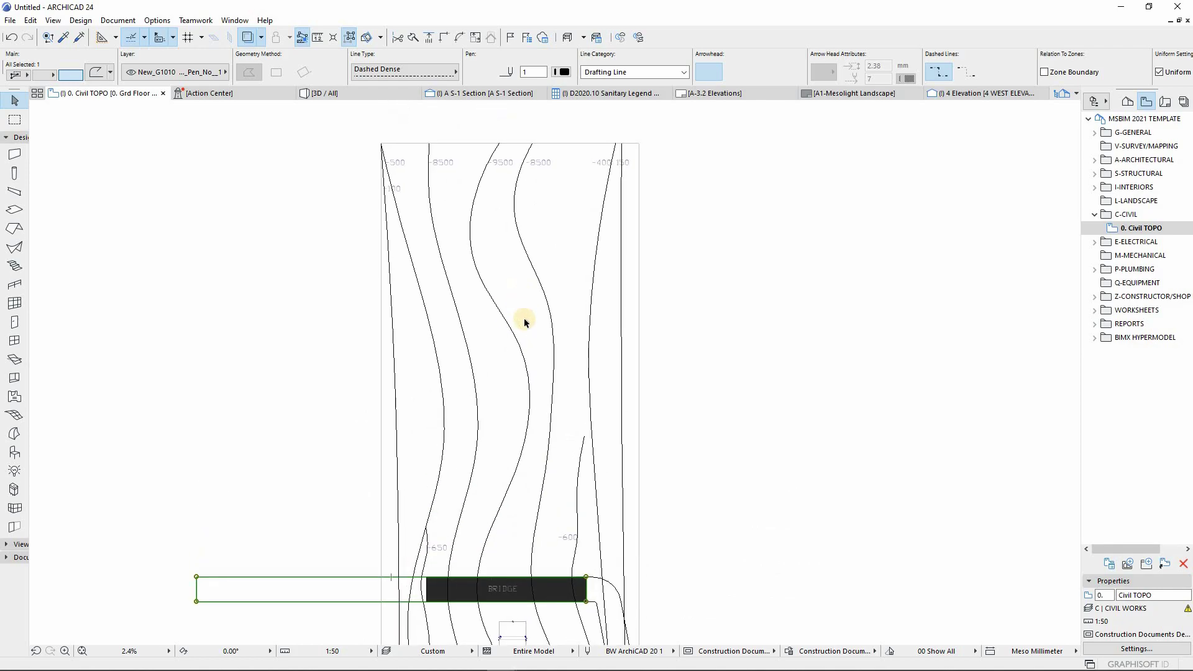
scroll(523, 318, down, 2)
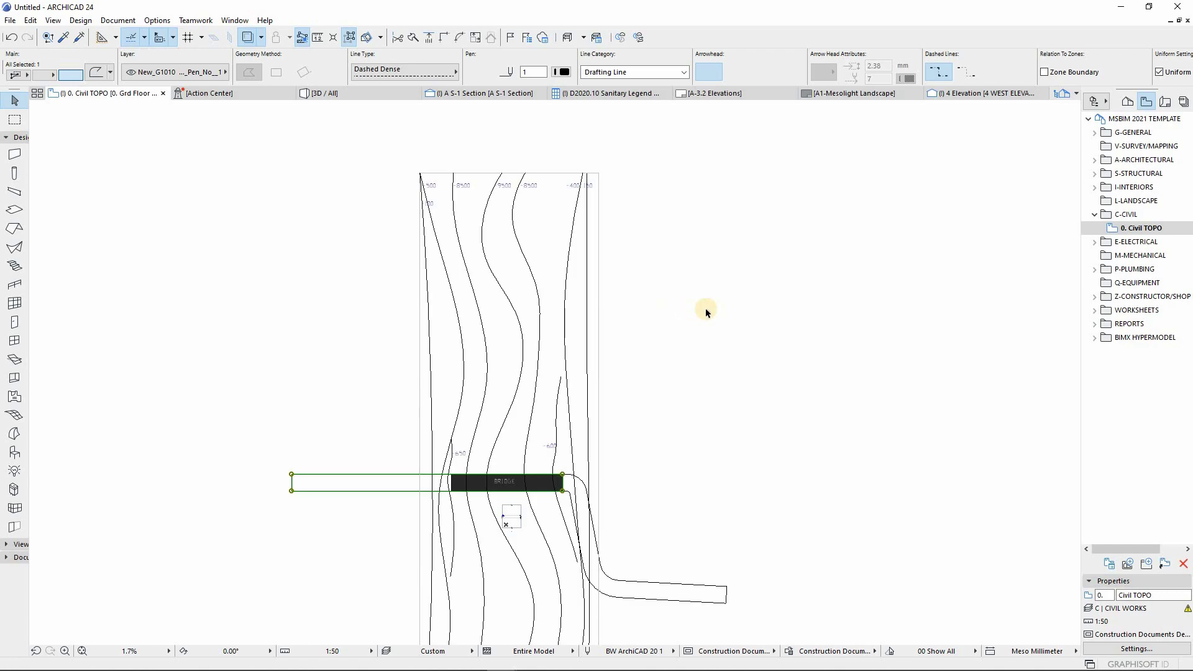
click(747, 405)
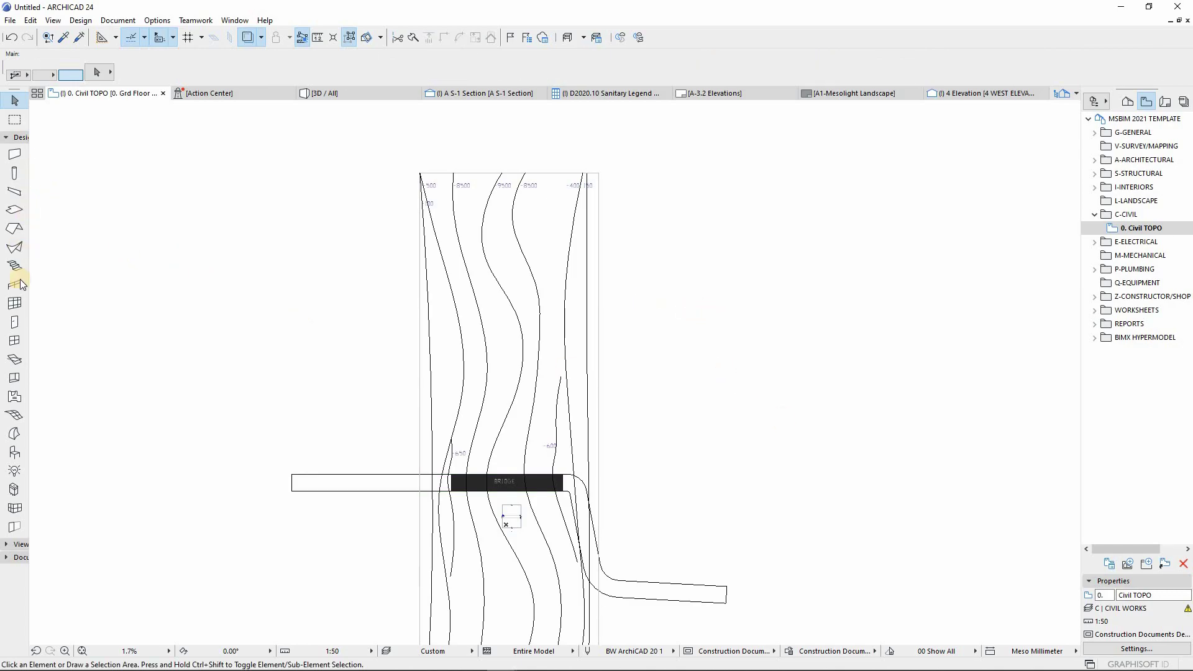
click(12, 414)
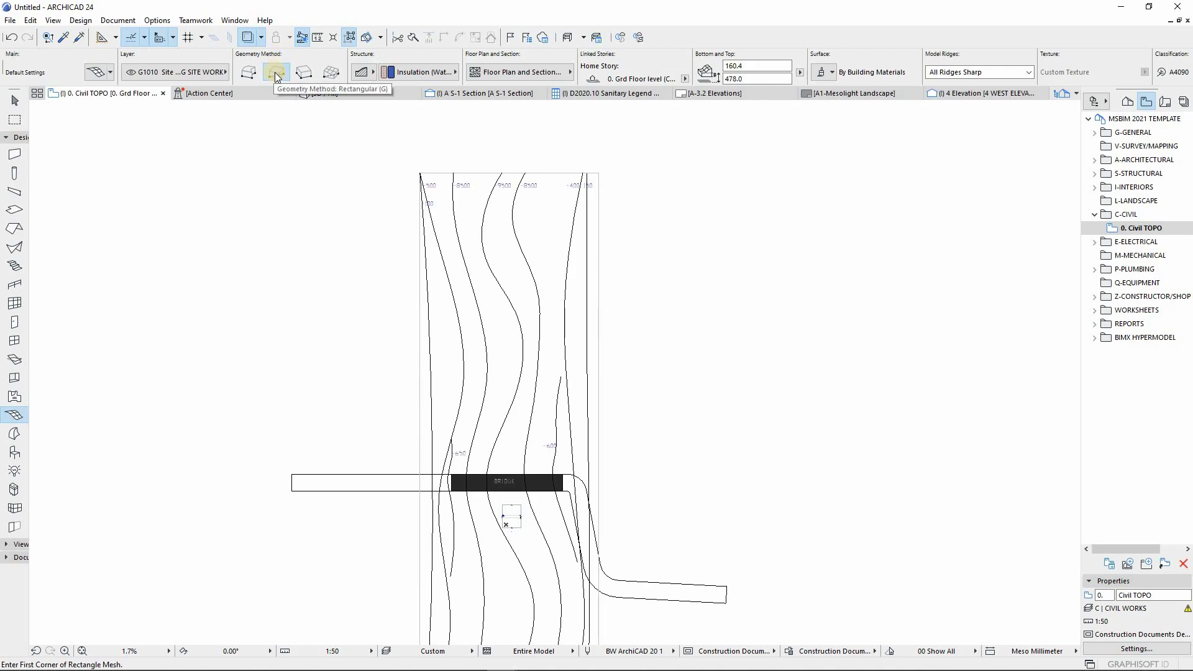
click(97, 72)
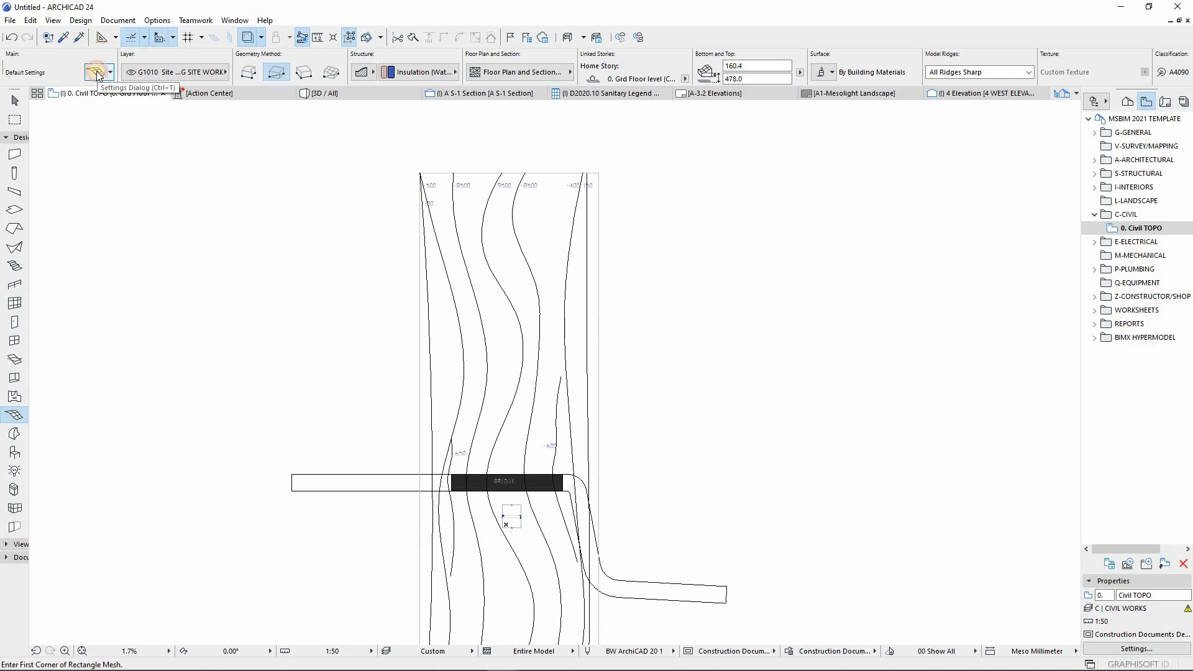
drag(609, 33, 598, 84)
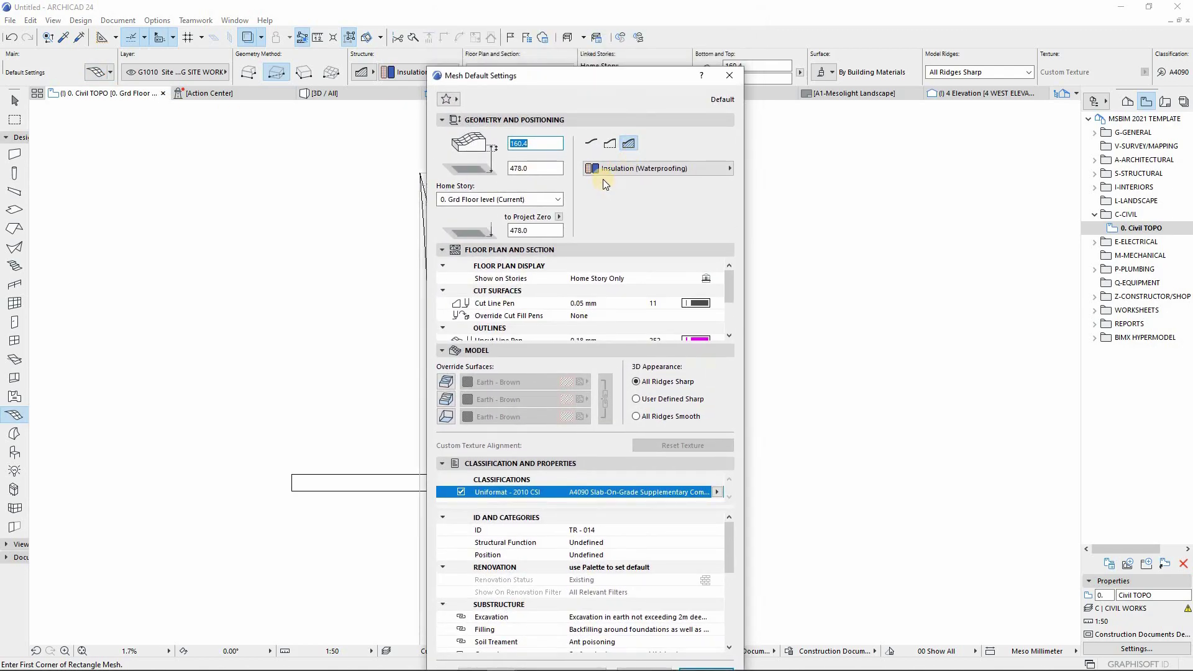
click(639, 169)
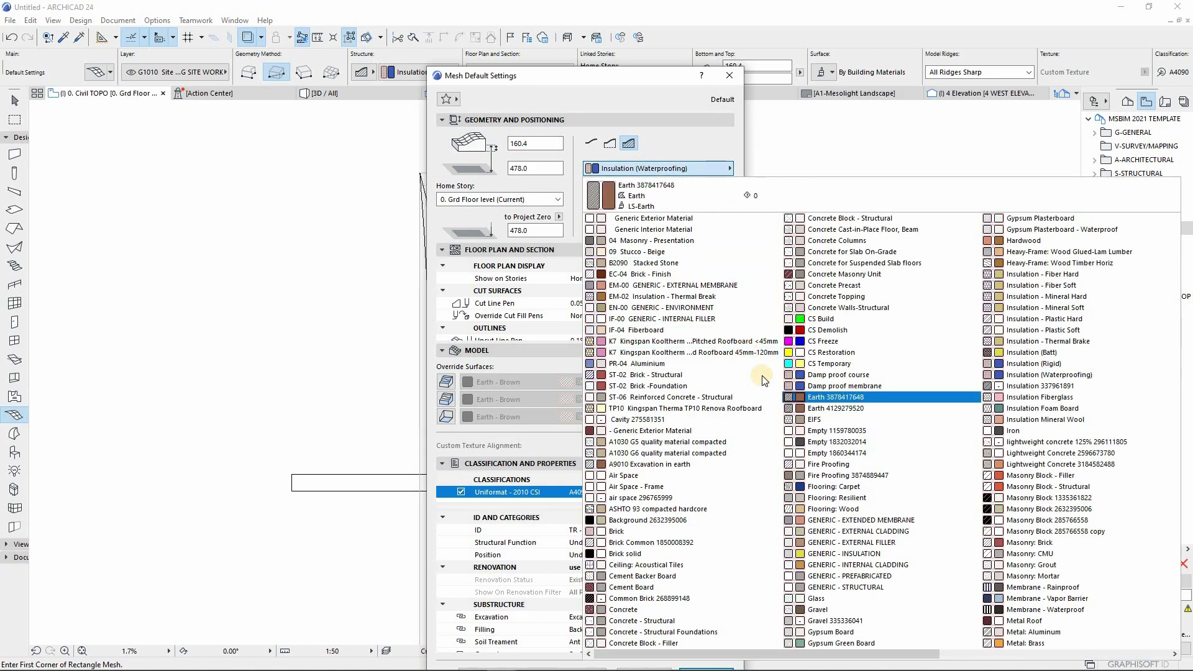
click(814, 397)
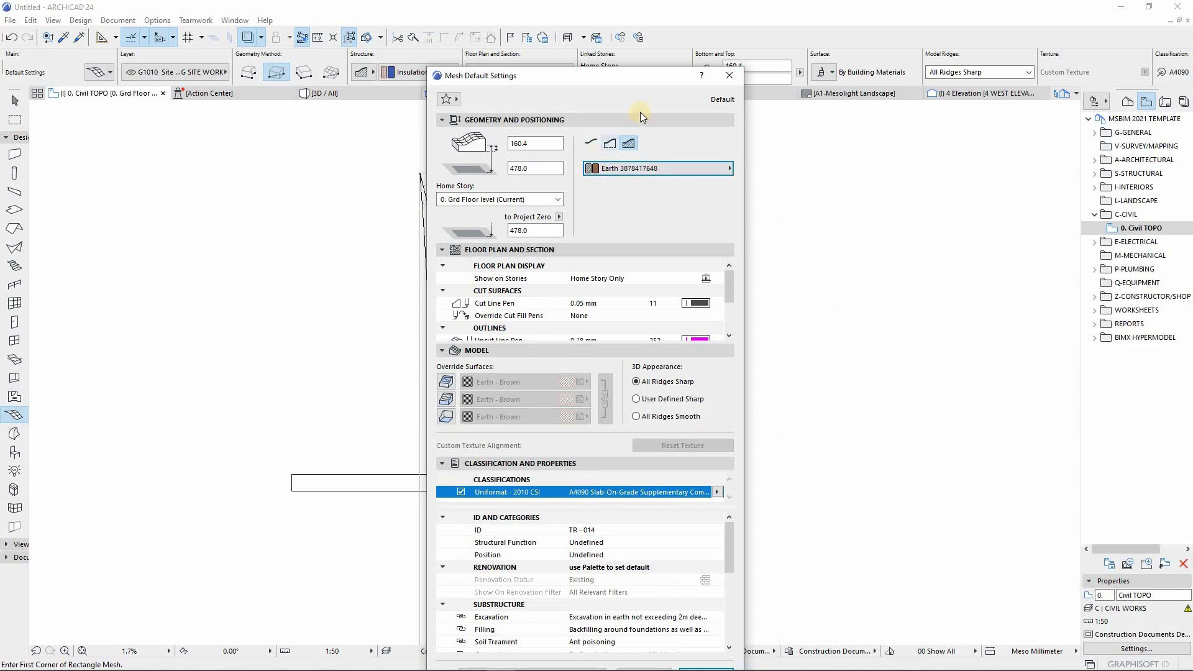
Set the default mesh height to 15000.0 and base offset to 0.0, and confirm.
drag(636, 78, 760, 43)
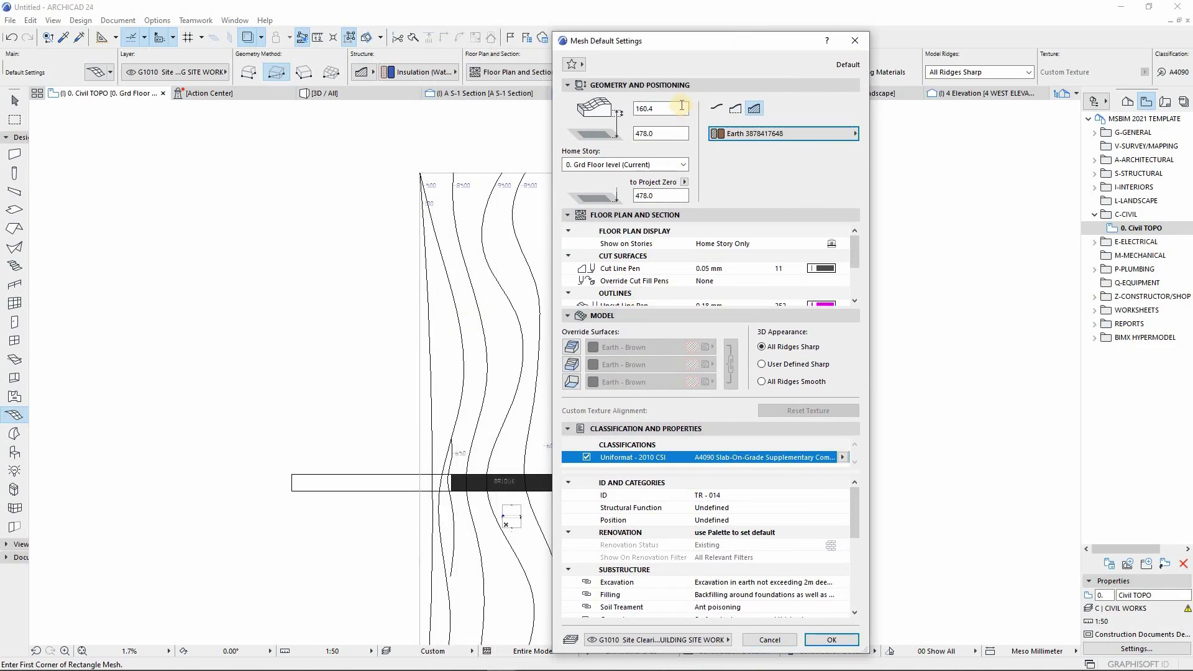
double_click(659, 109)
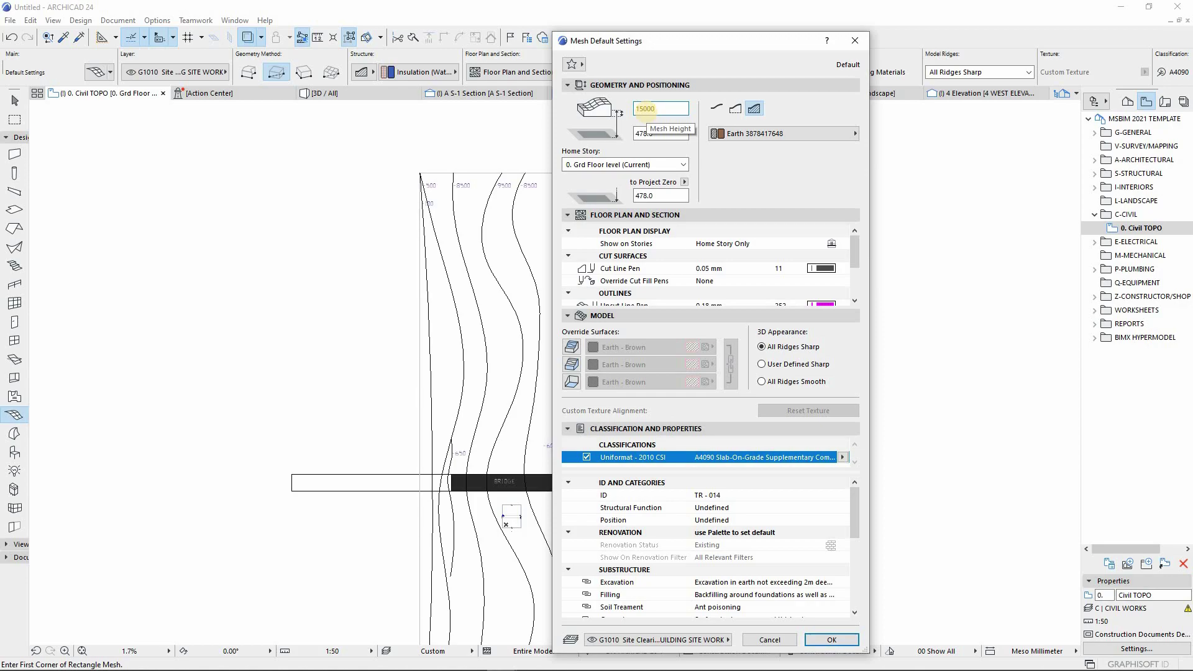
text(15000.0)
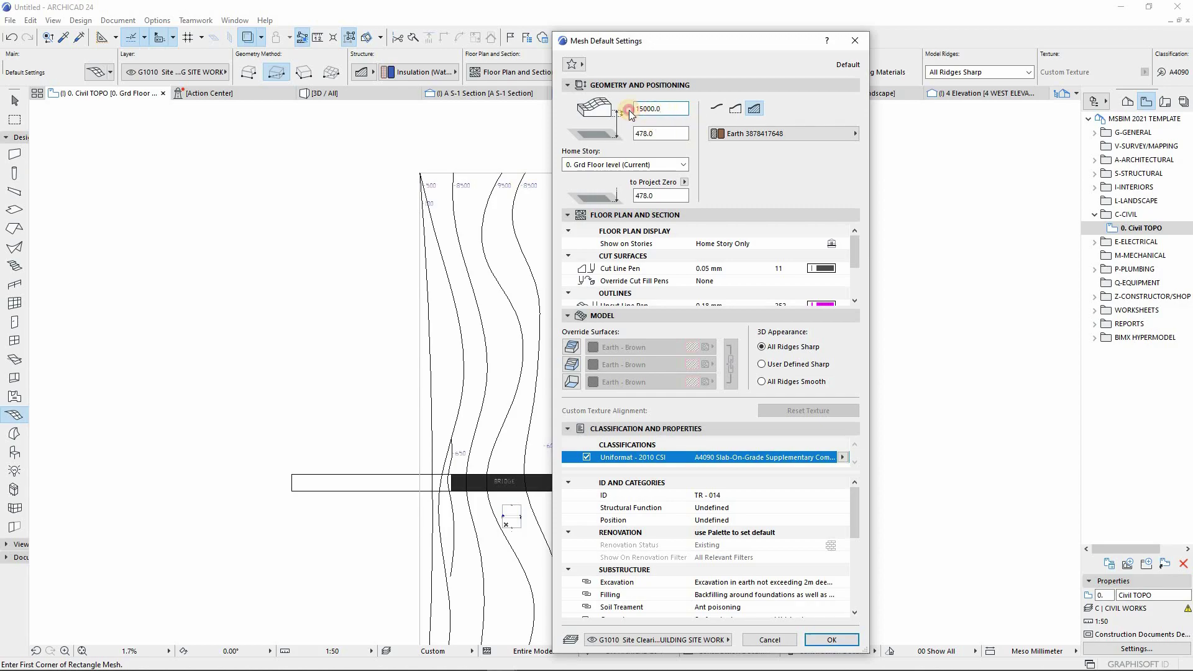
key(Tab)
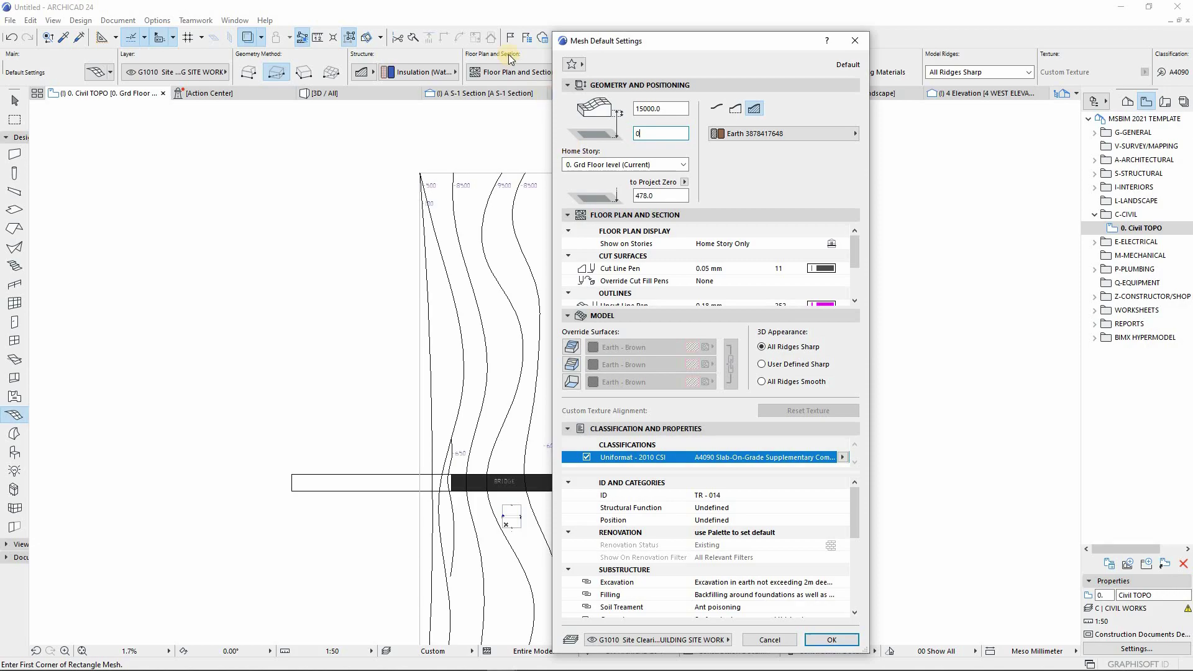
text(.0)
scroll(856, 267, down, 3)
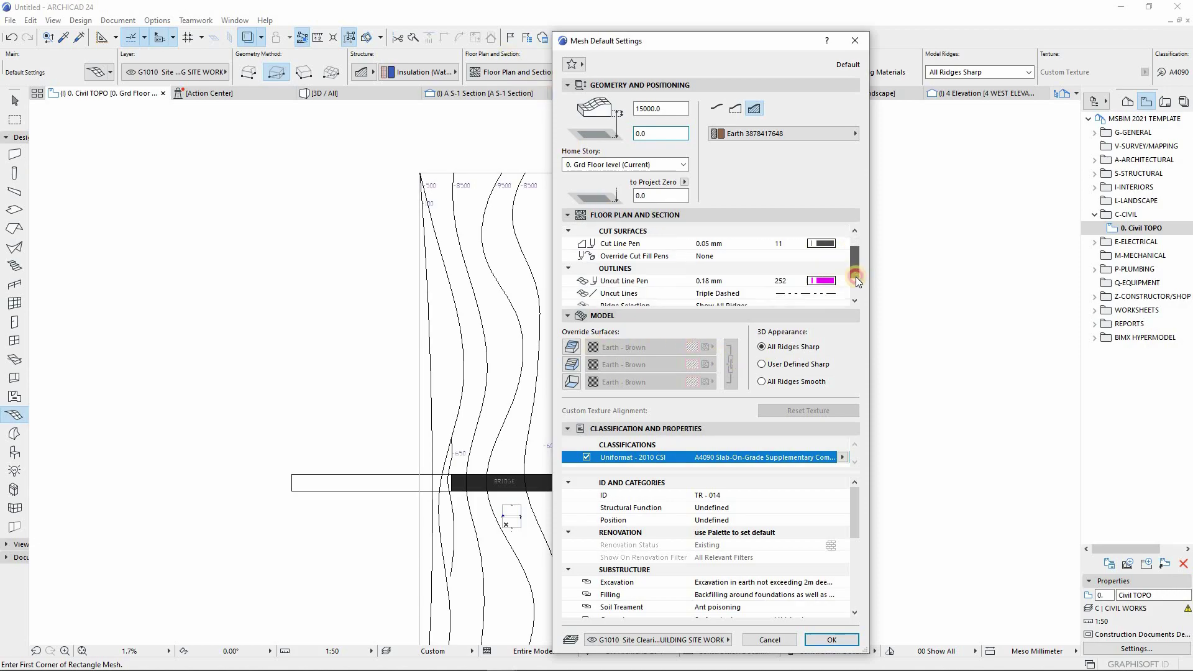
click(822, 640)
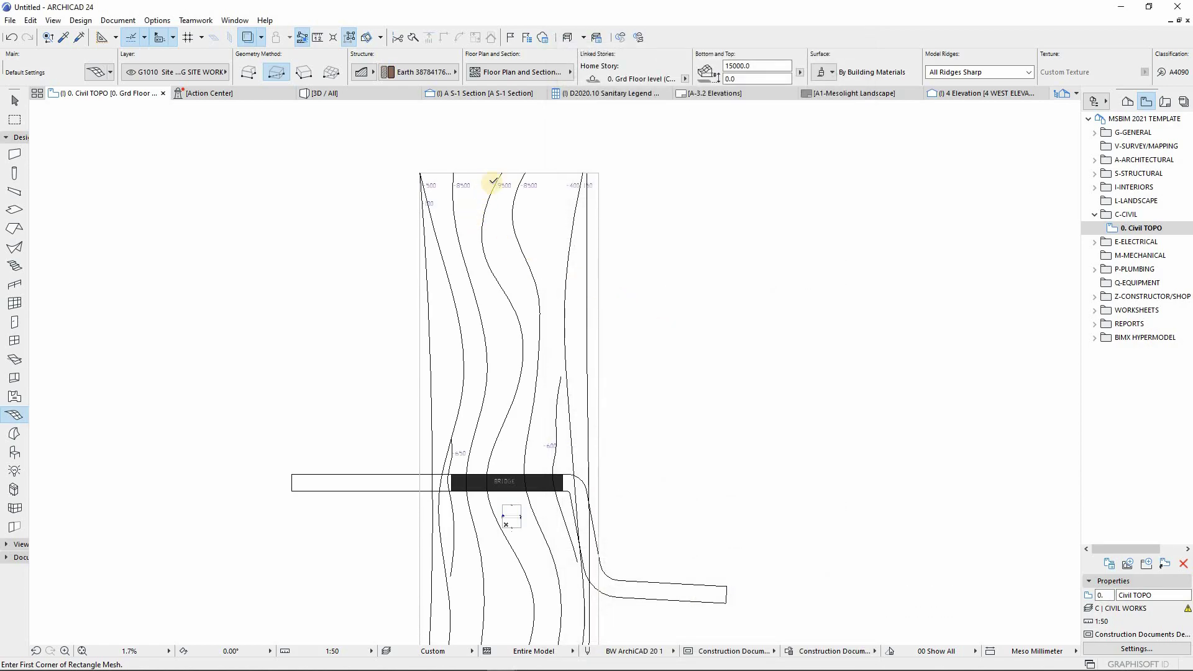
Draw a rectangular mesh enclosing the site plan.
scroll(496, 194, down, 3)
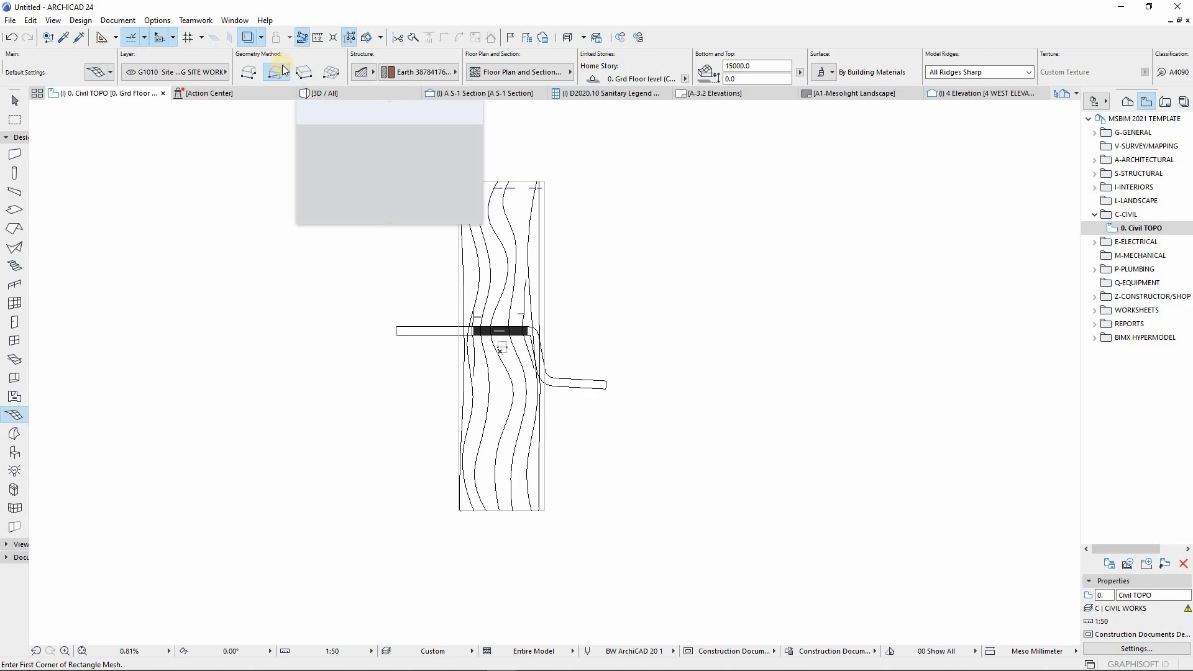
scroll(596, 194, down, 1)
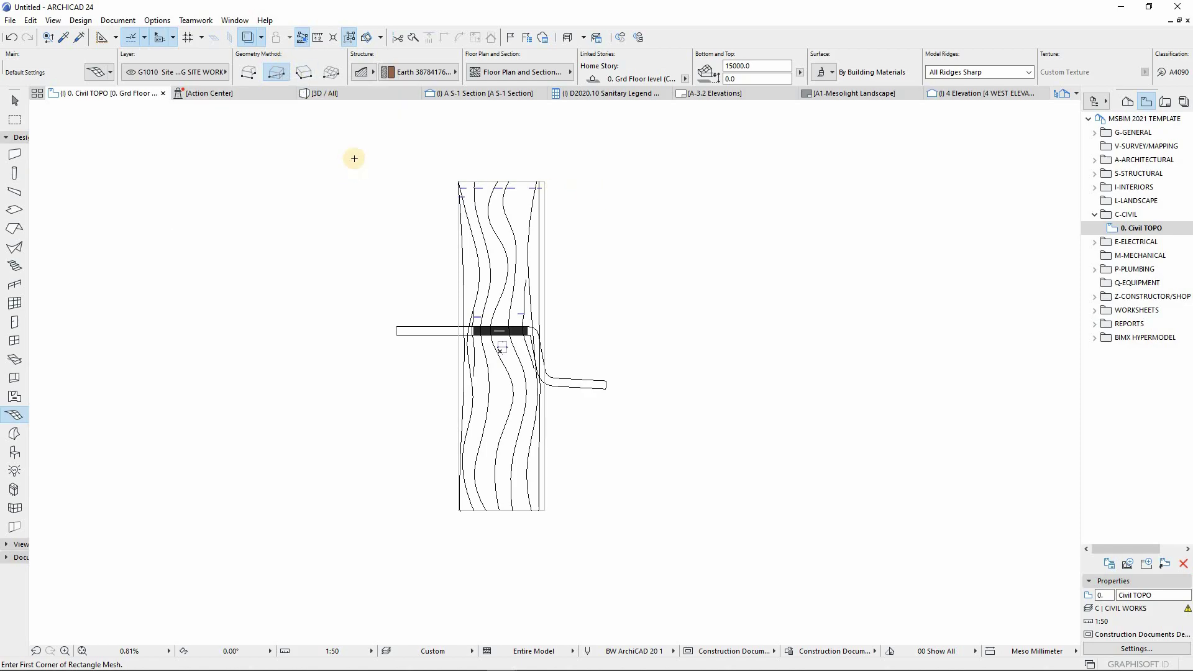
click(382, 152)
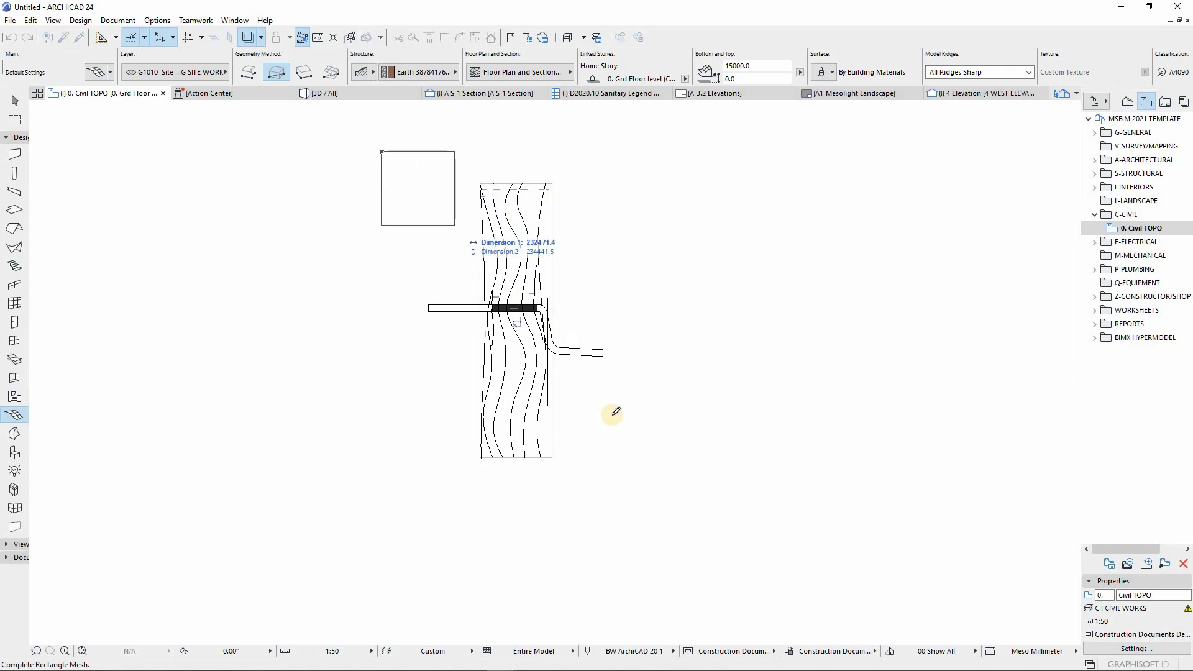
click(629, 465)
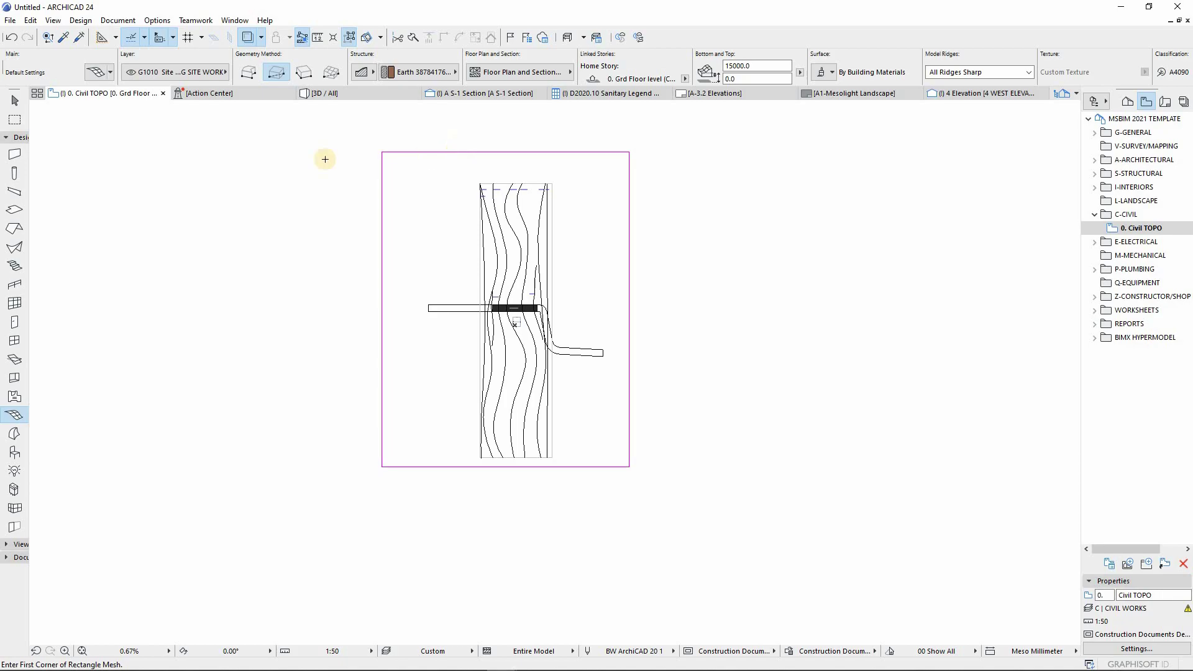
Offset the mesh's top and right edges in to the drawing's extents.
click(15, 102)
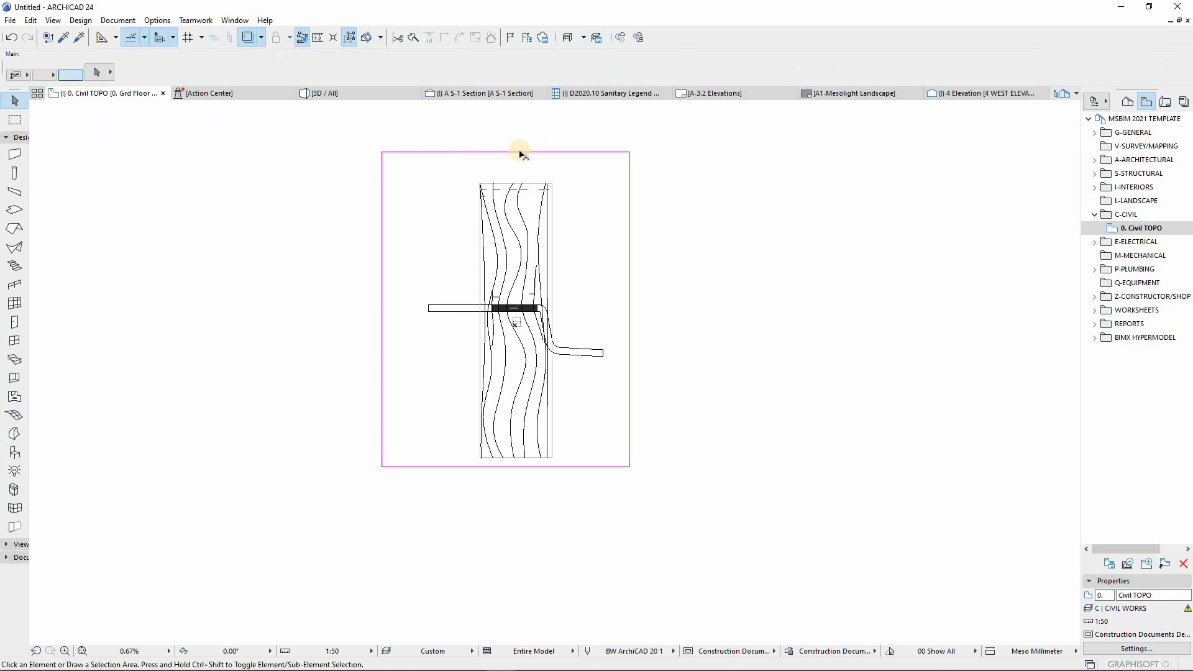
click(562, 151)
click(561, 152)
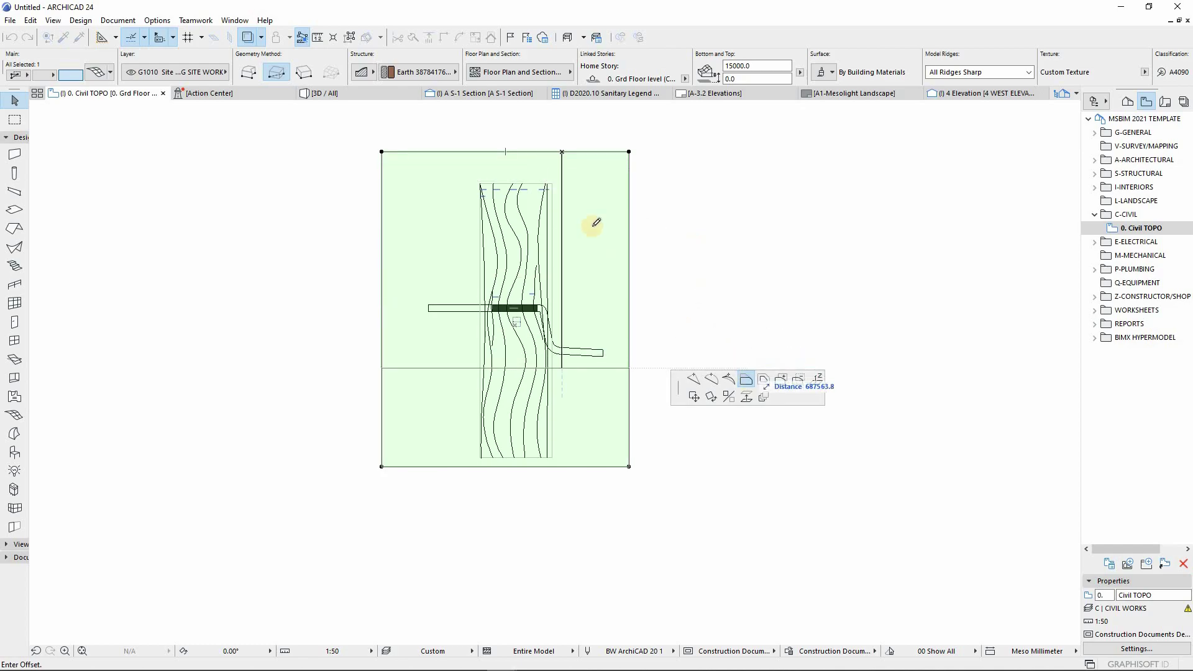
click(555, 180)
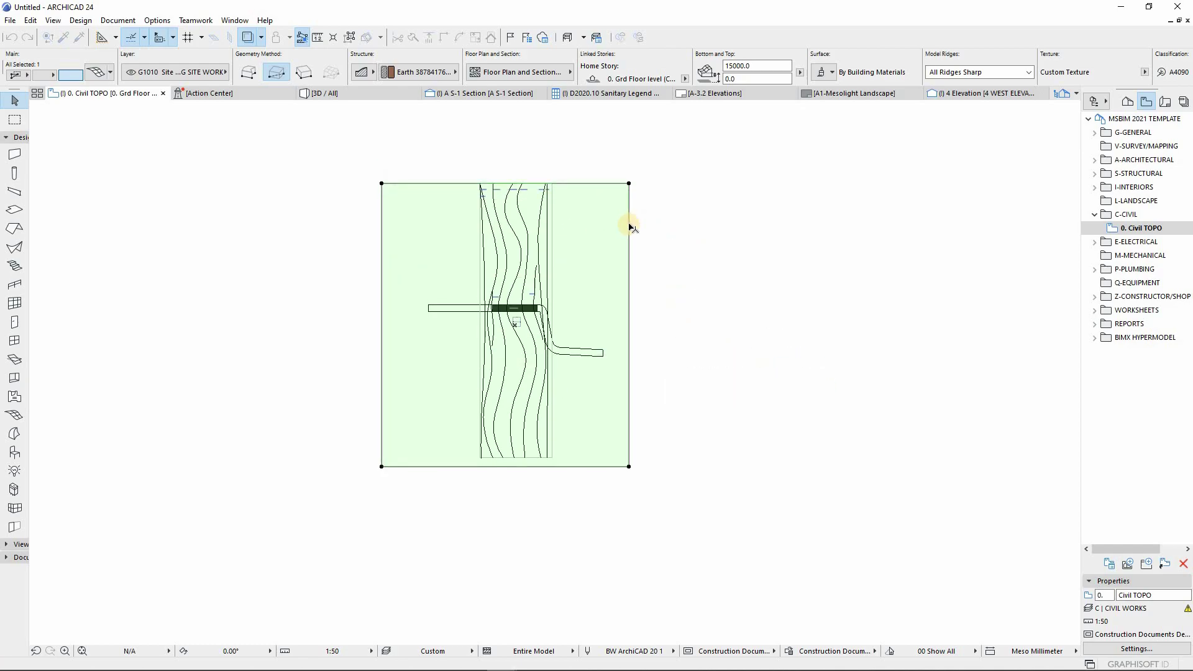
click(607, 350)
click(602, 352)
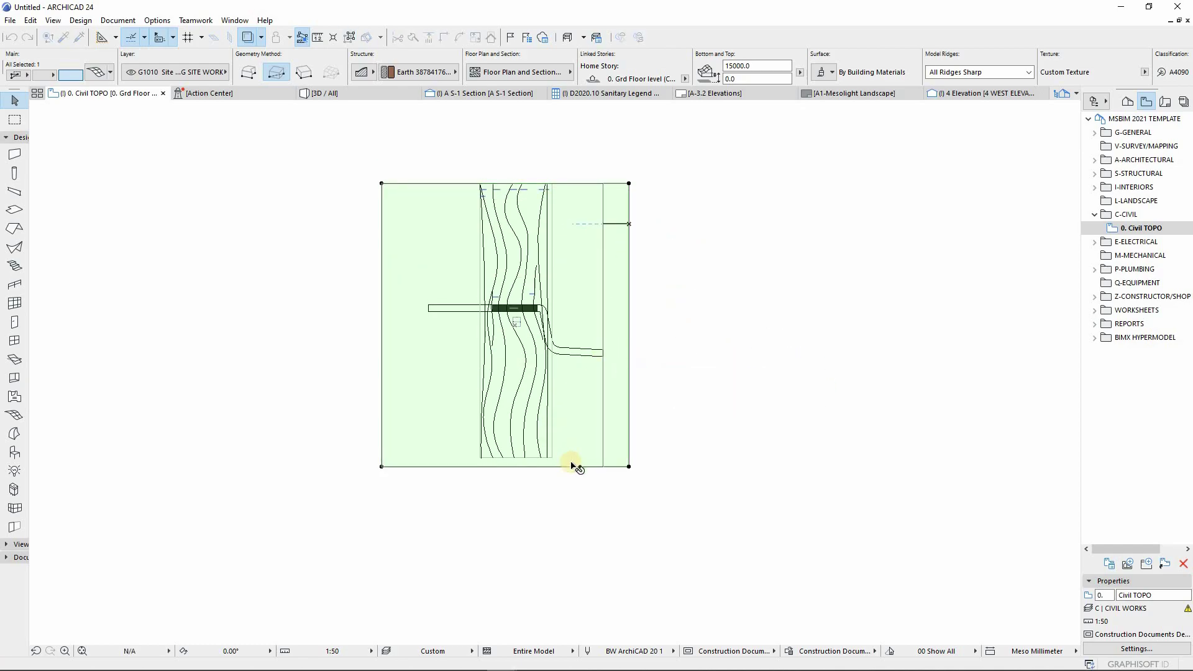
Offset the mesh's bottom and left edges to the drawing's extents, then deselect it.
click(553, 463)
click(552, 458)
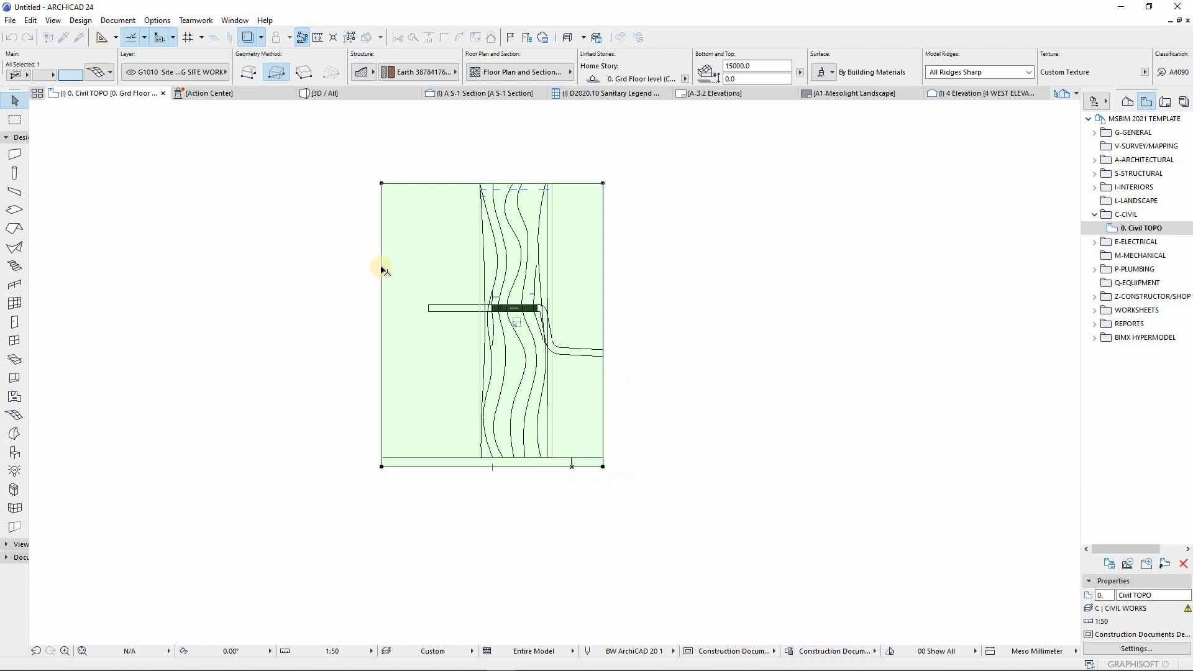
click(381, 262)
click(428, 315)
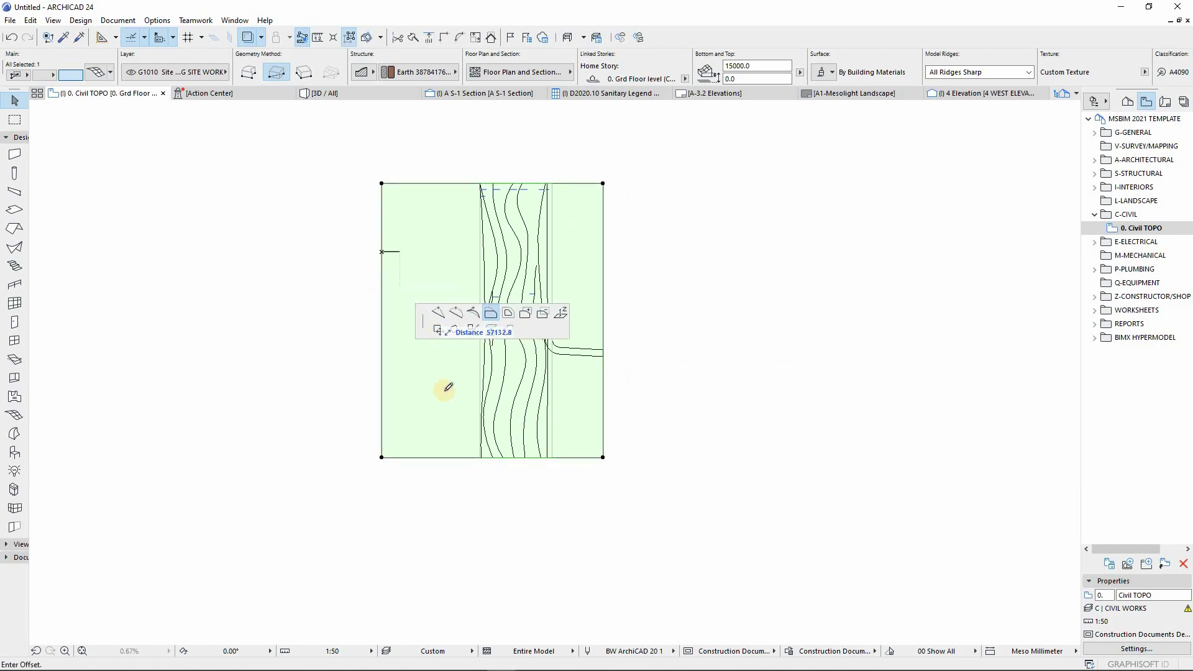
scroll(445, 388, up, 1)
click(428, 284)
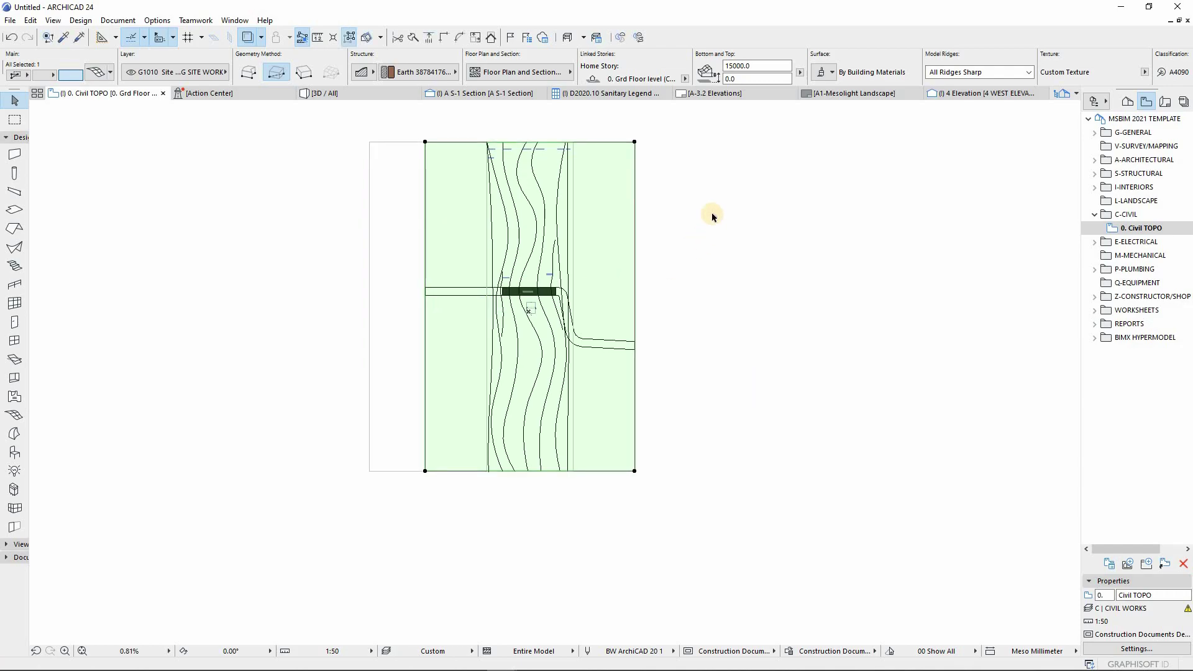
scroll(687, 247, up, 1)
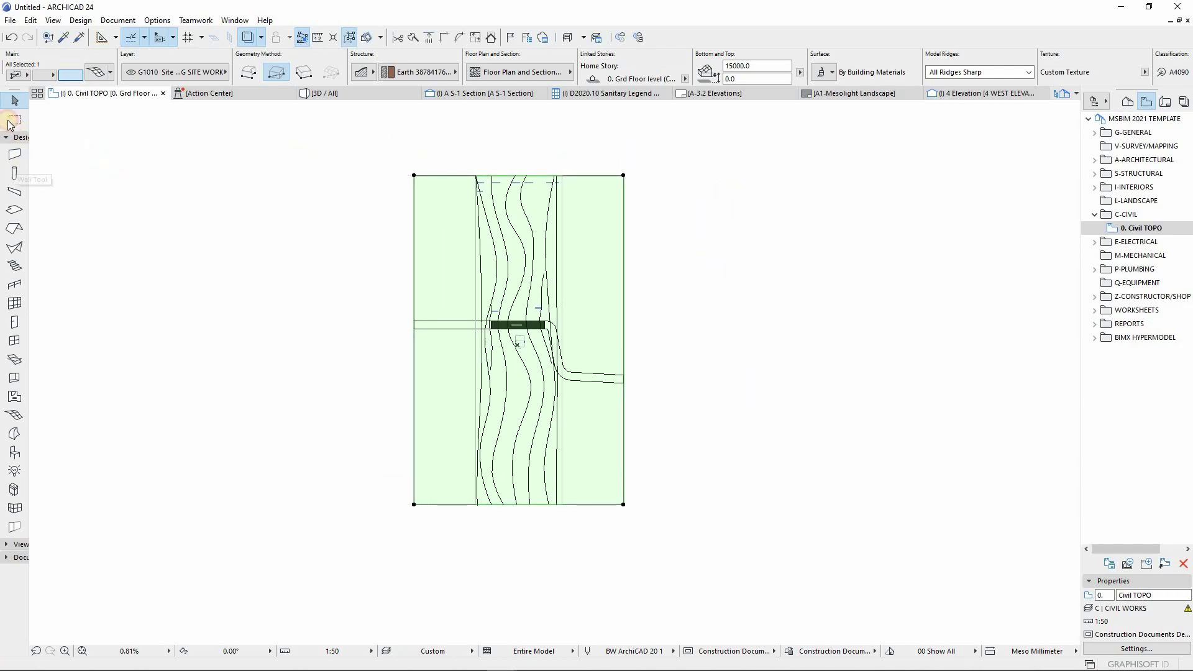
key(Escape)
key(m)
click(346, 130)
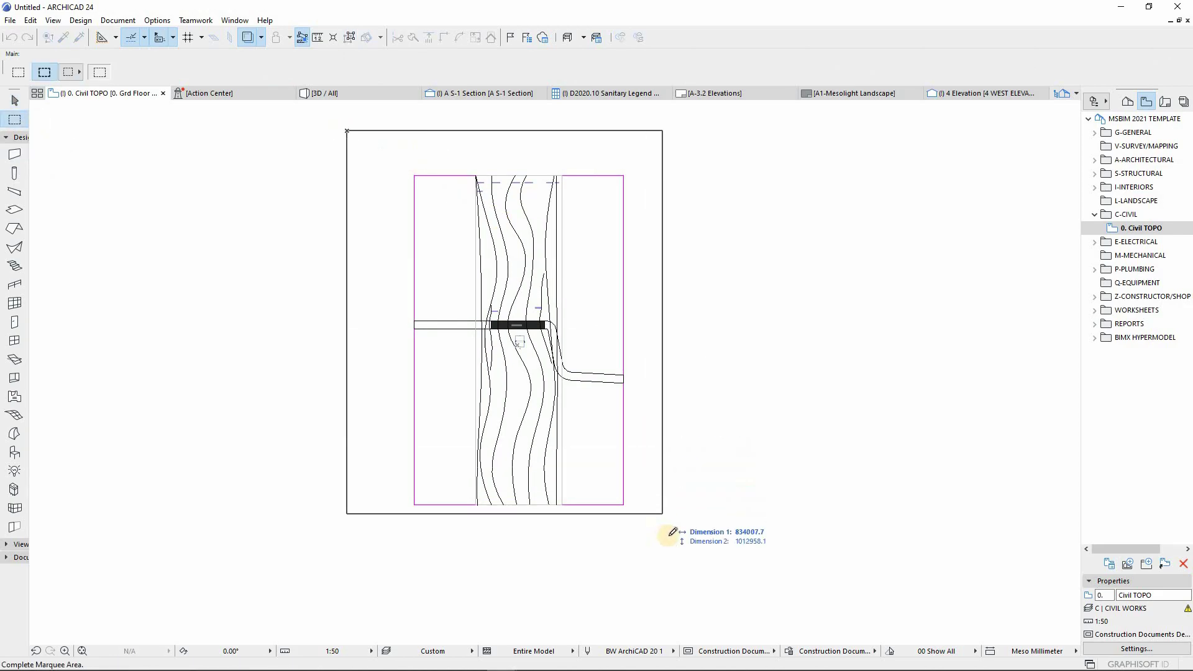
click(670, 536)
right_click(728, 226)
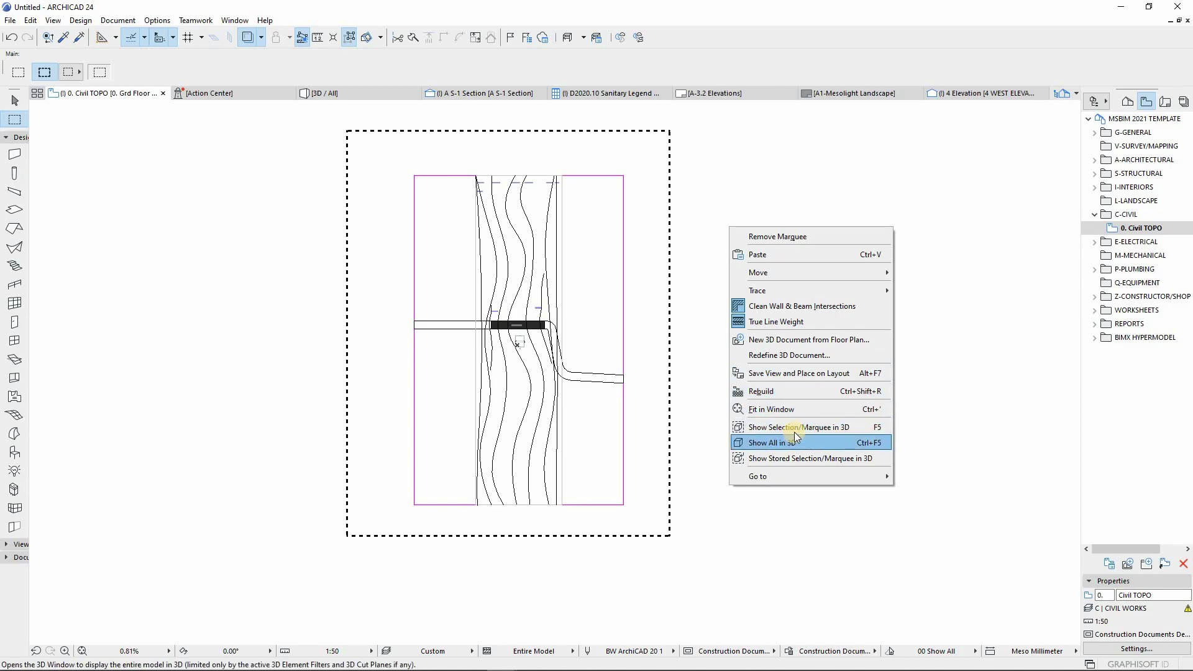
click(795, 429)
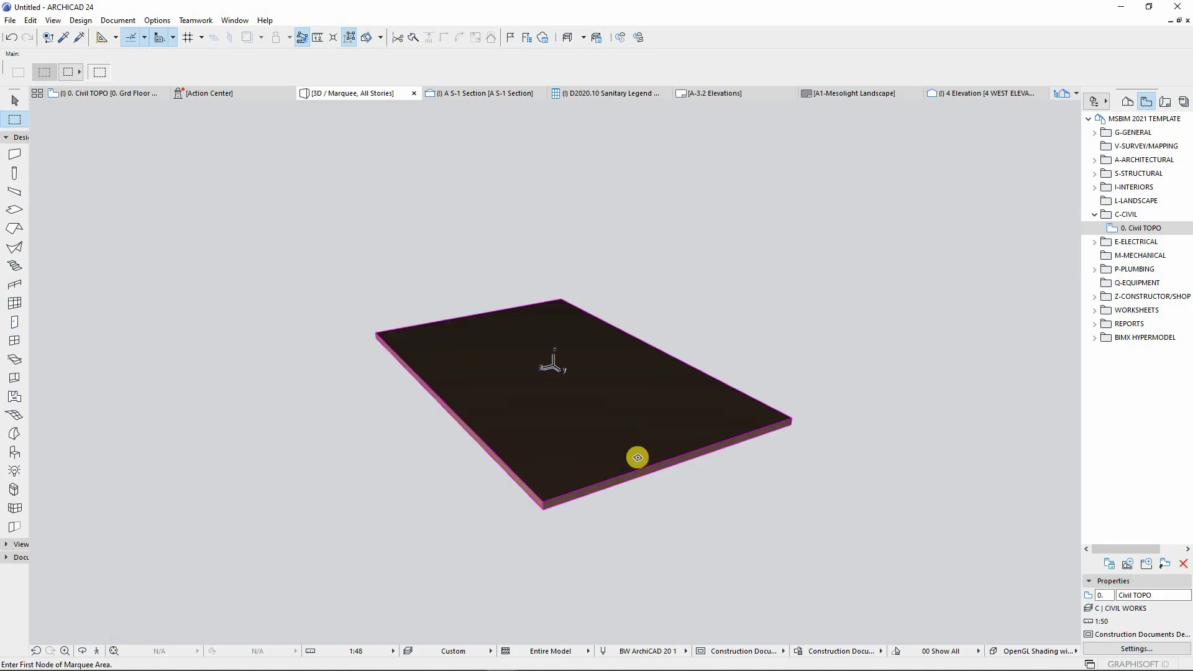
shift+middle_drag(637, 457, 604, 373)
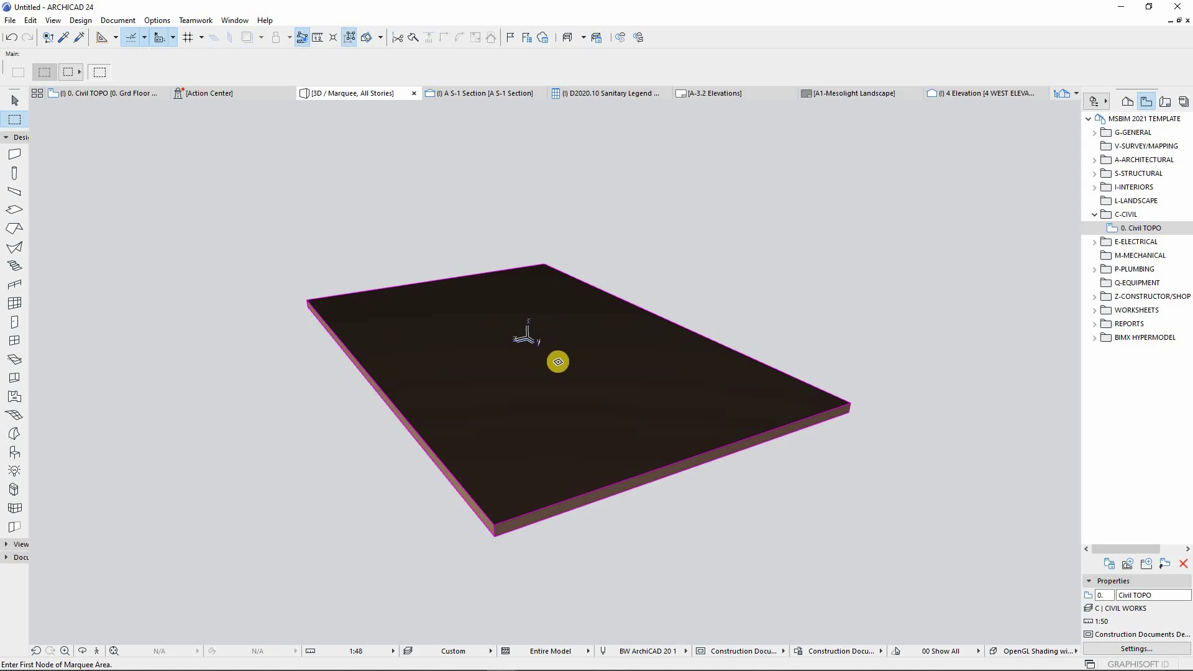
click(120, 92)
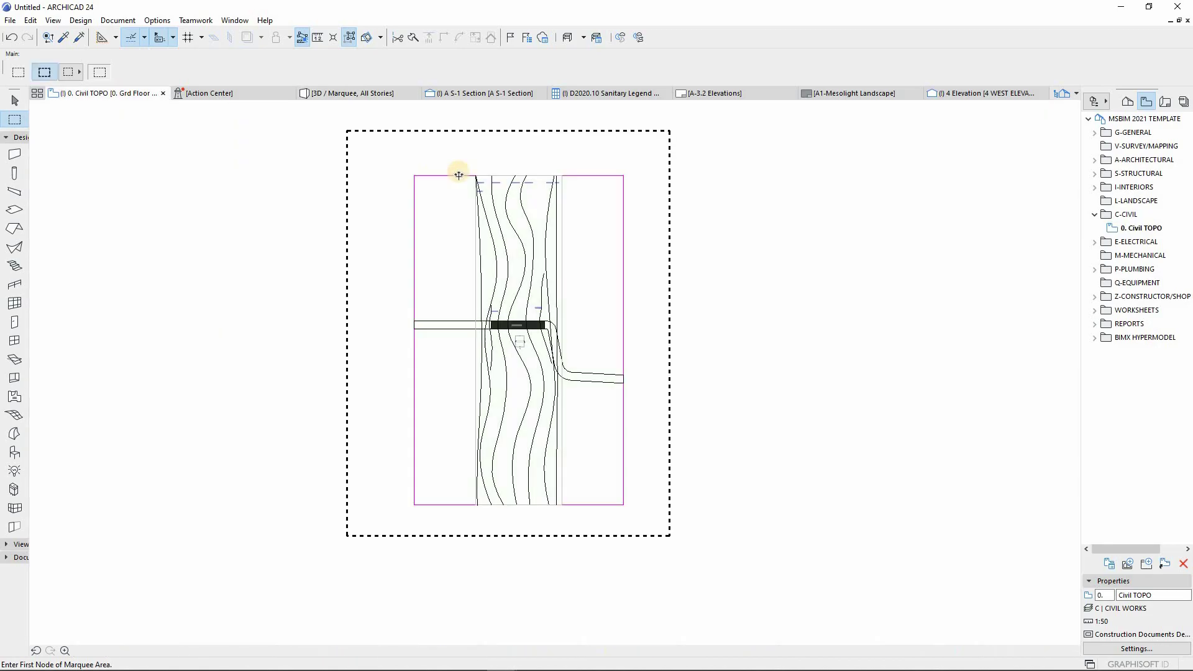
click(735, 228)
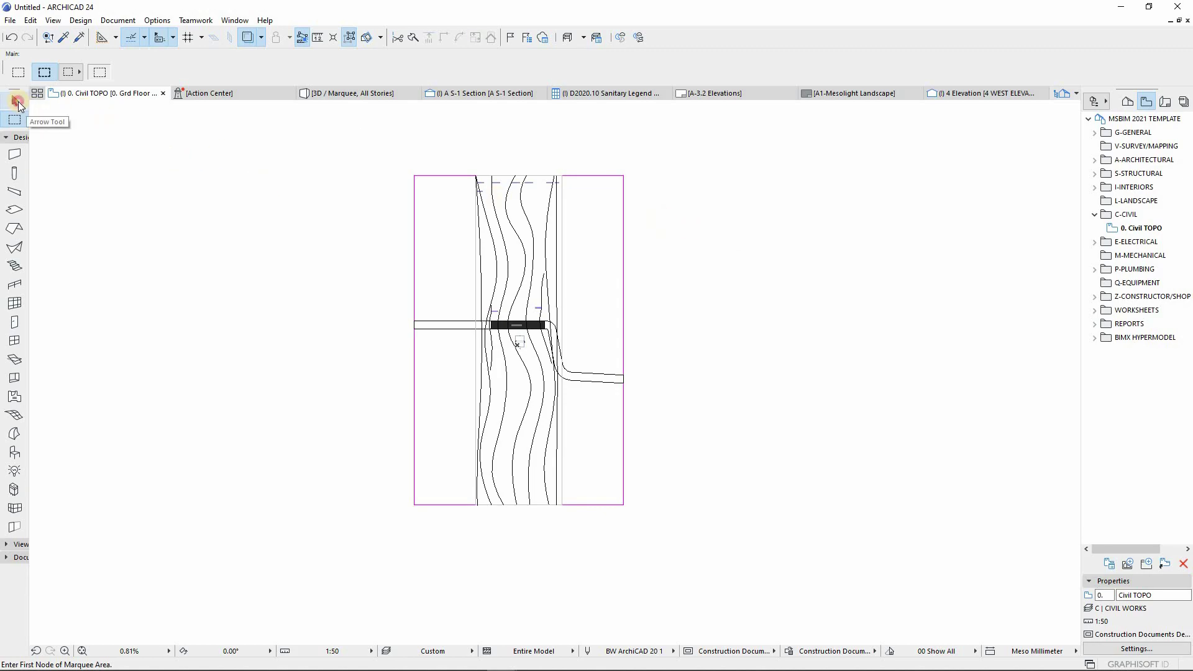
Select the terrain mesh and, with the Mesh tool, start adding points at its left edge.
click(16, 103)
scroll(547, 297, up, 3)
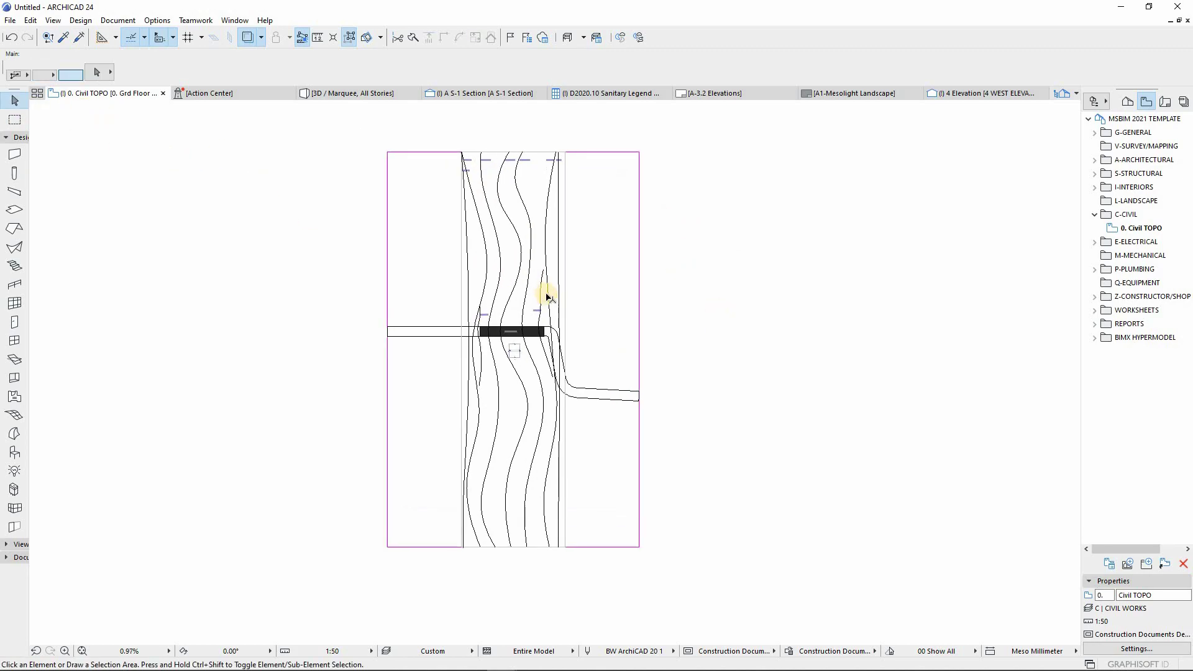
click(525, 274)
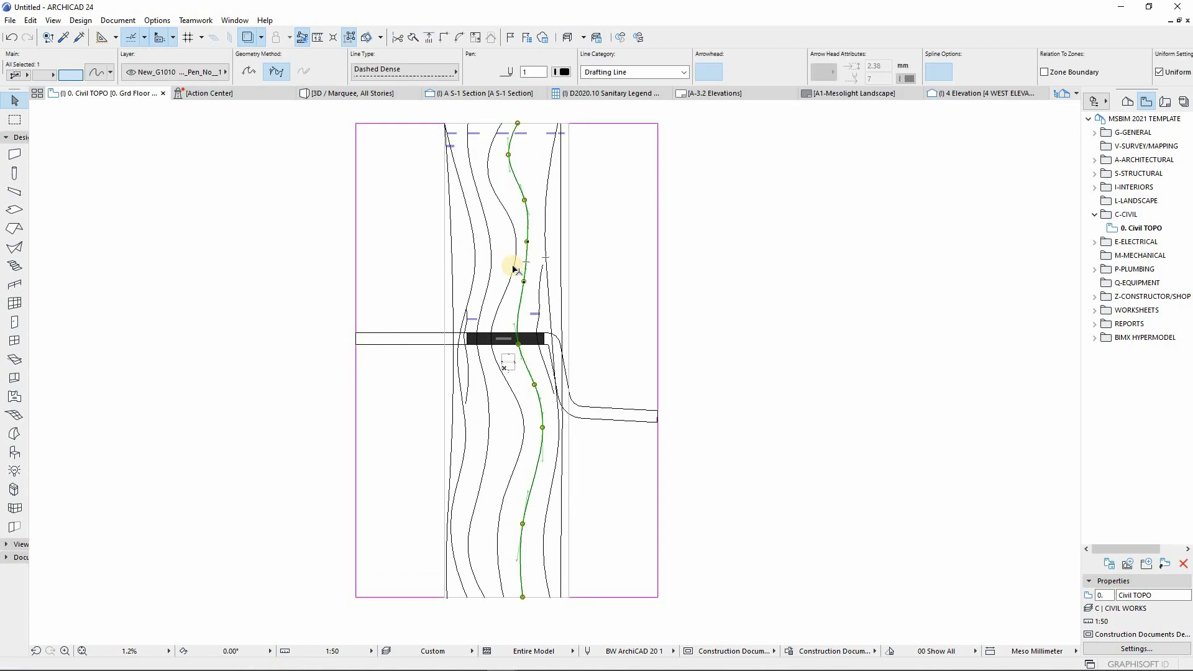
click(737, 279)
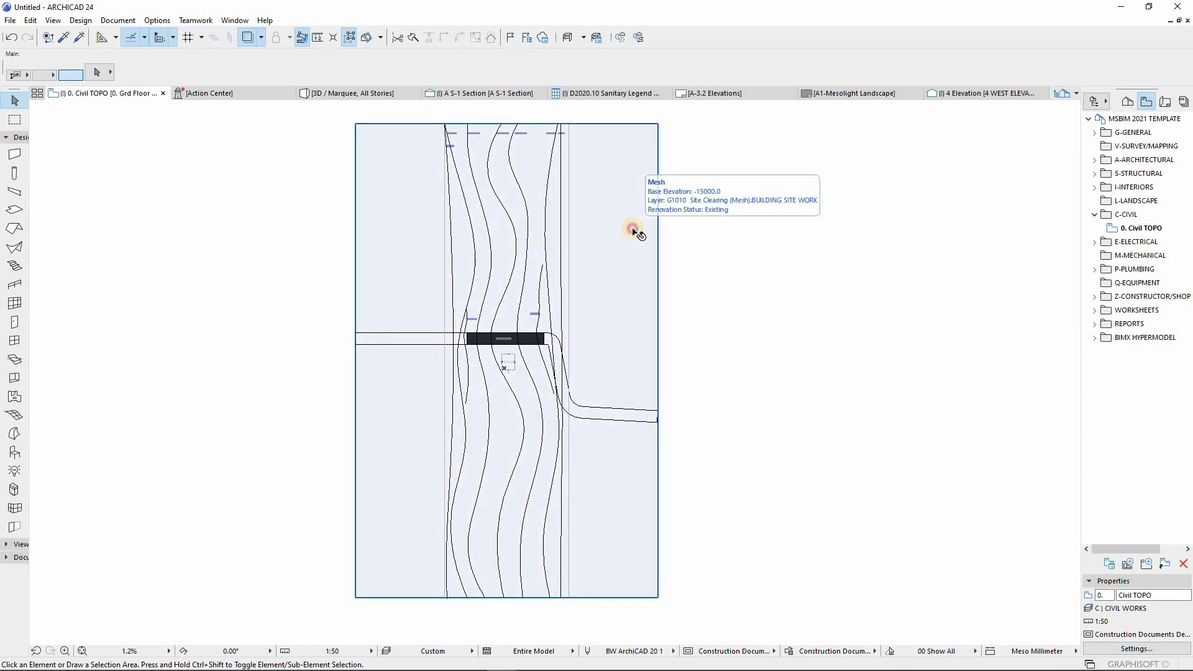
click(635, 229)
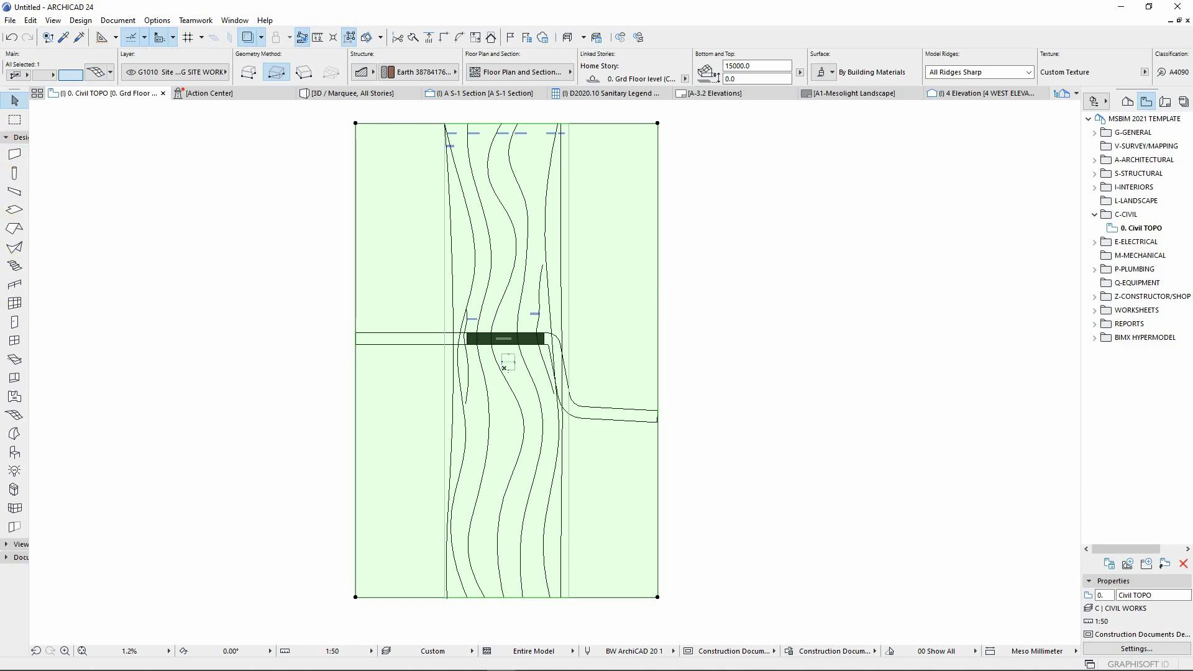
click(15, 414)
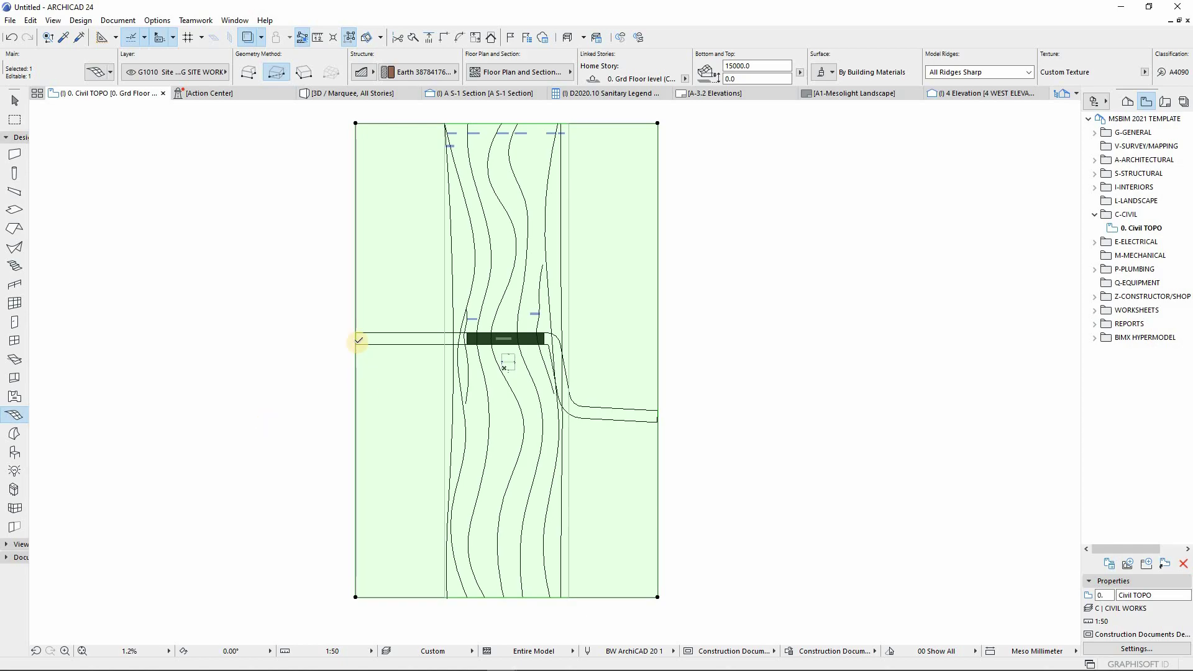
click(357, 342)
Add mesh points along the first contour line using Fit to All Ridges.
click(559, 204)
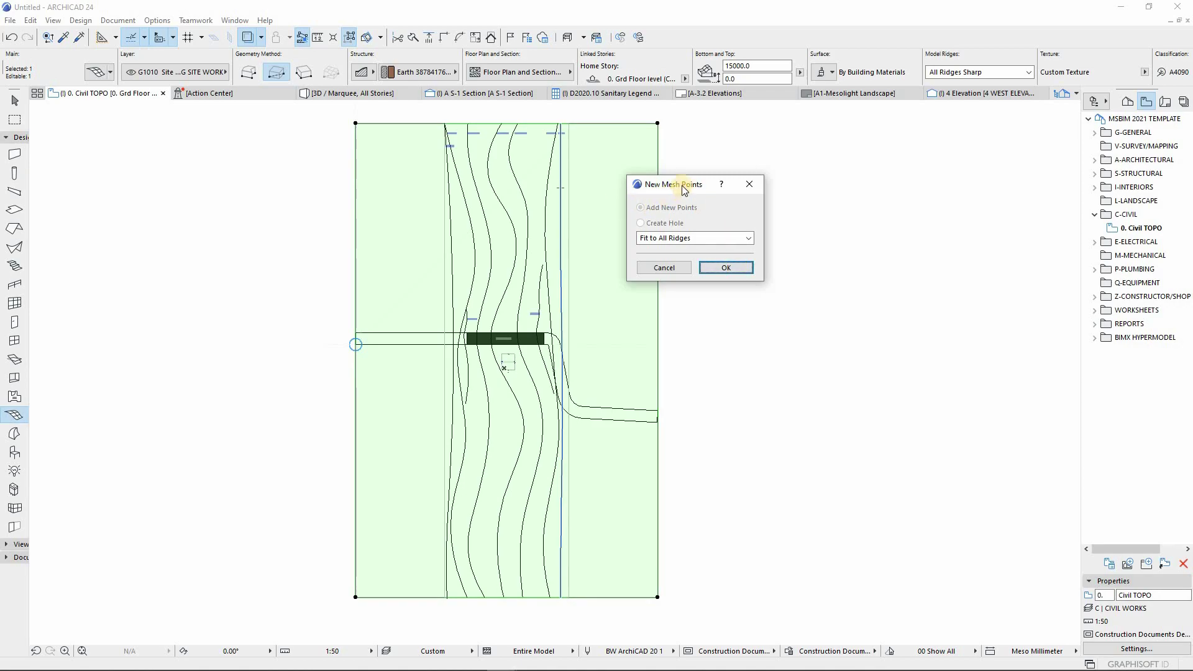
drag(680, 185, 649, 207)
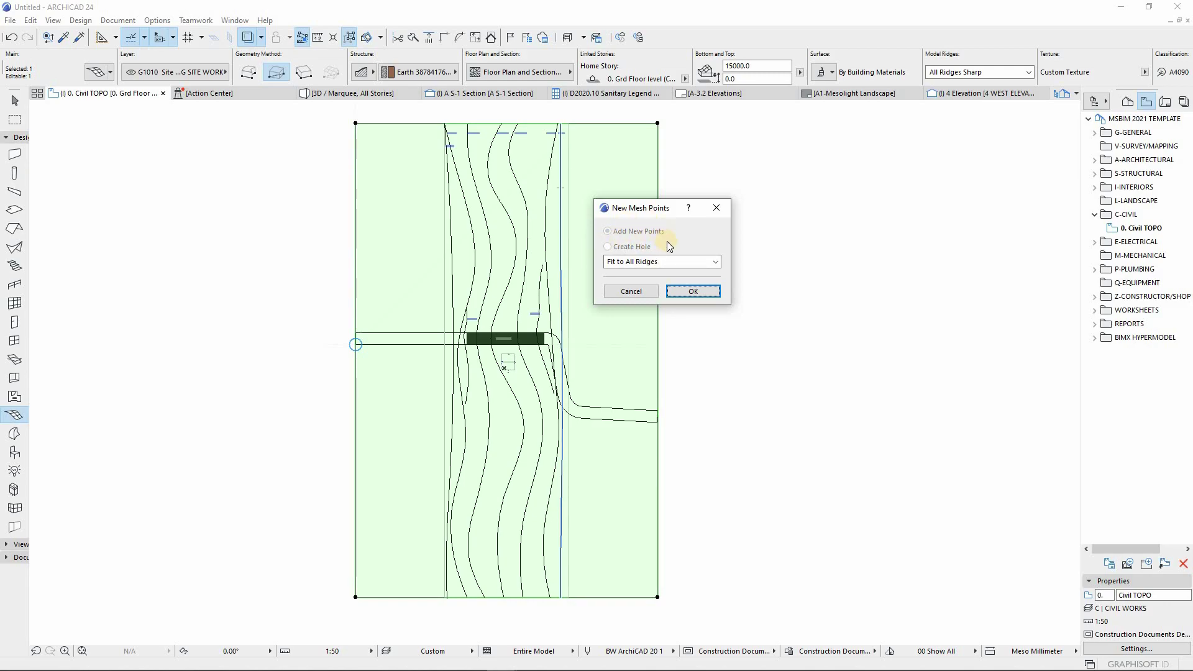
click(658, 267)
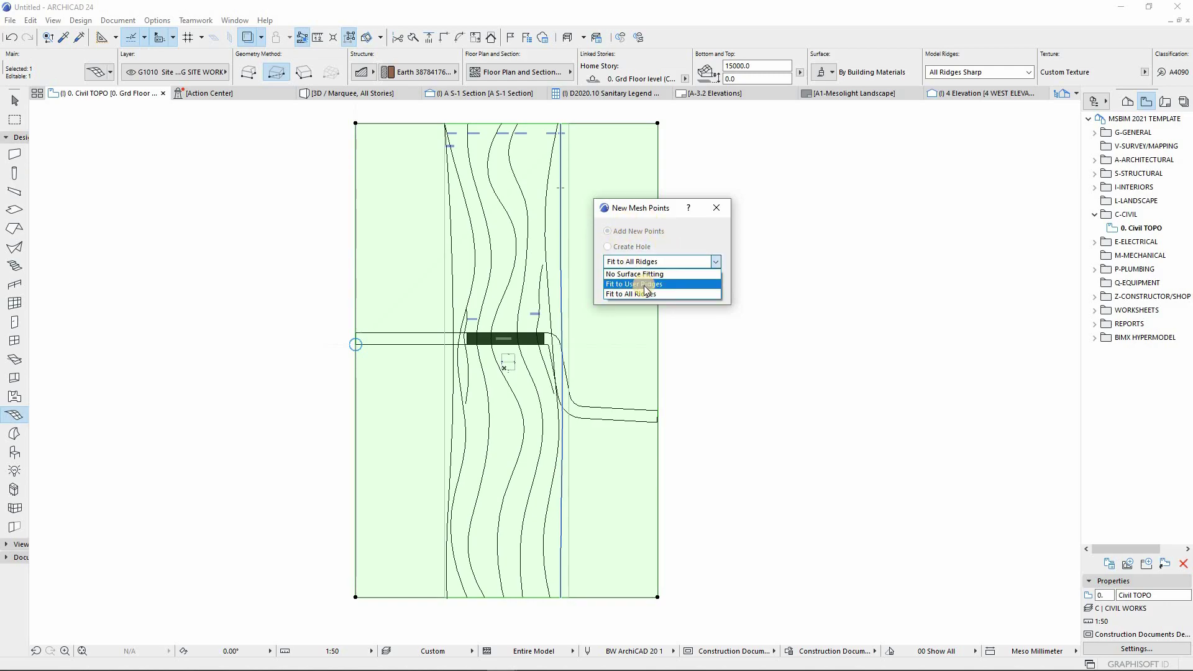
click(621, 263)
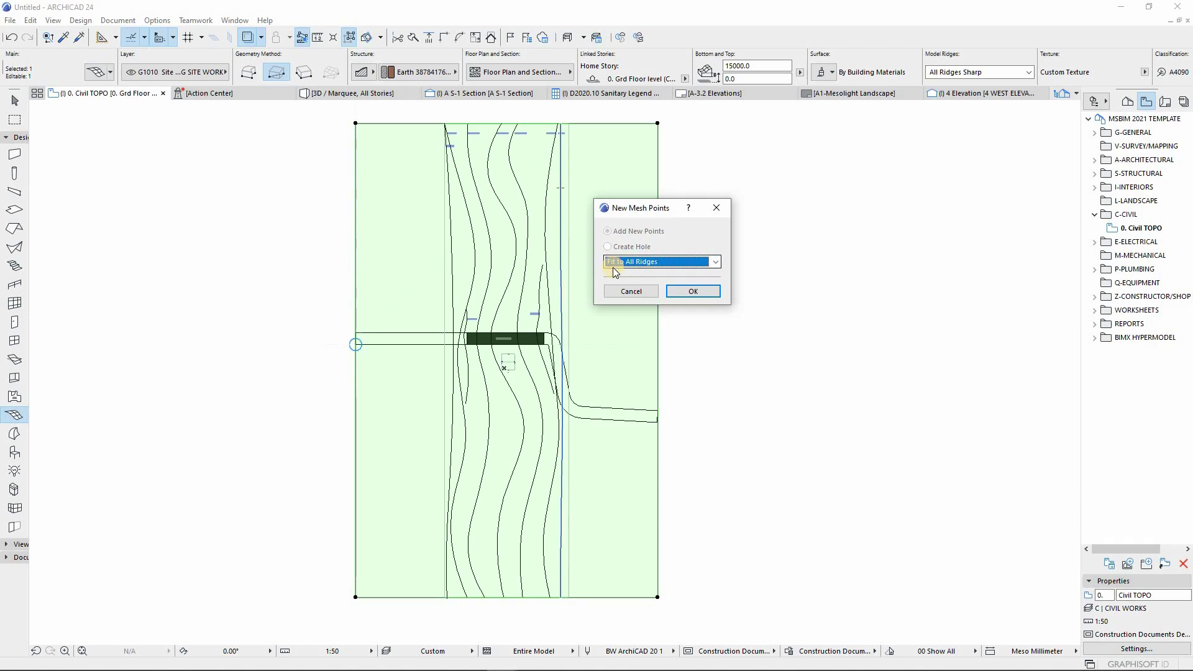
click(681, 290)
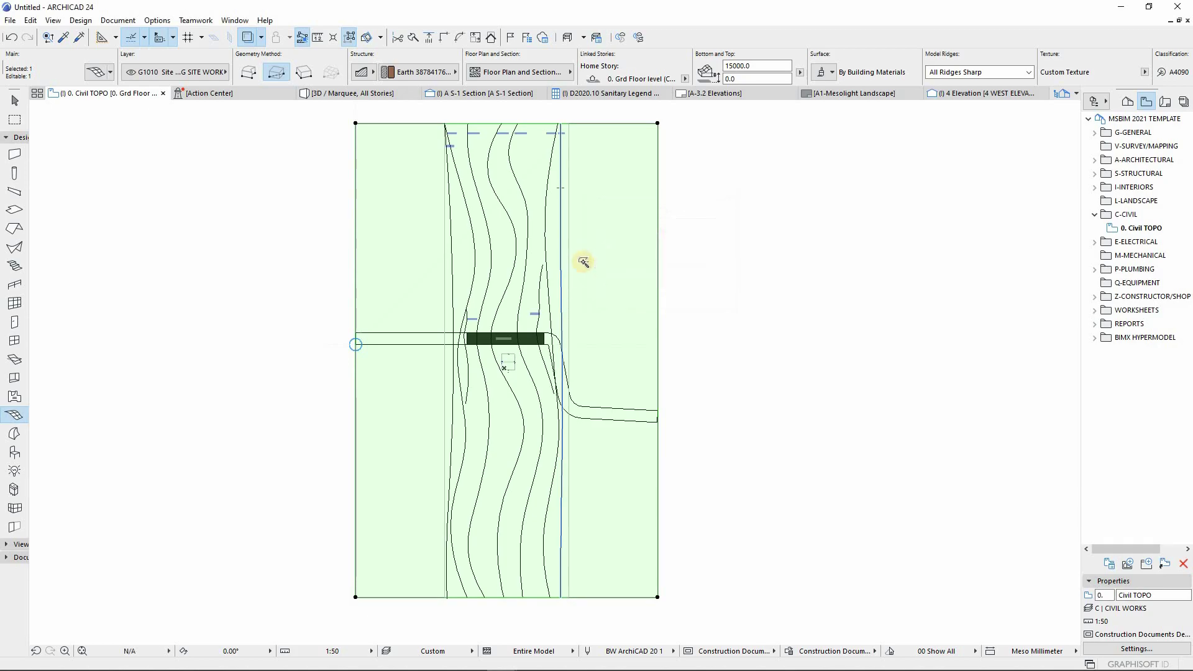
scroll(533, 207, up, 2)
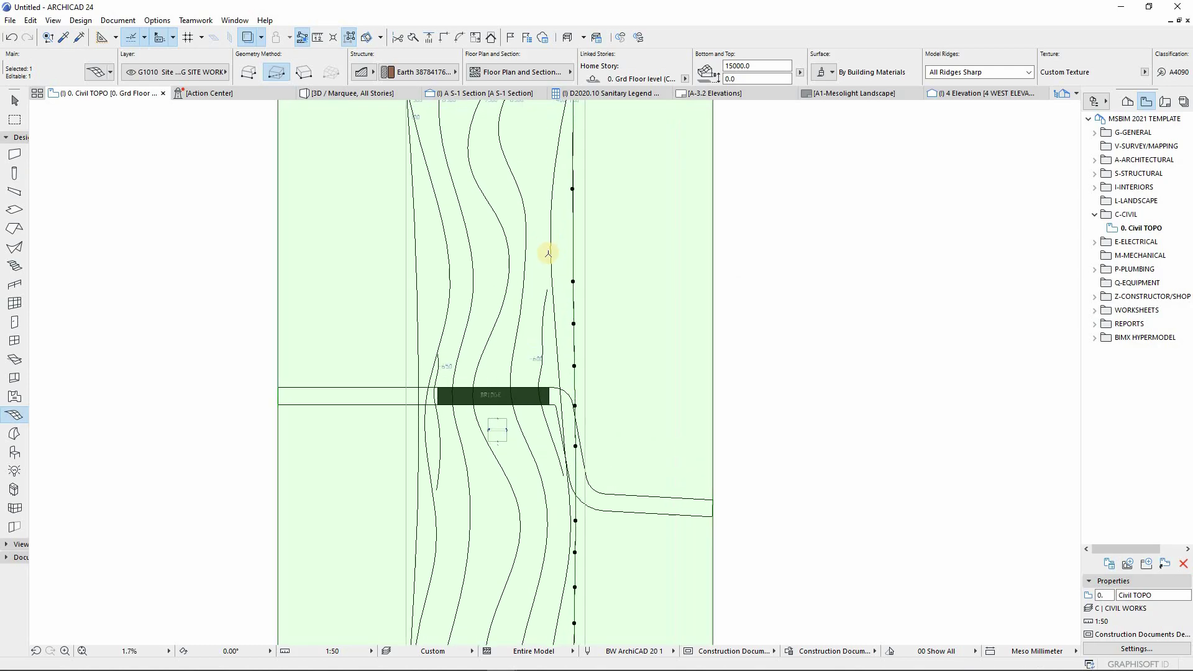
Add mesh points along the next two contour lines.
click(549, 256)
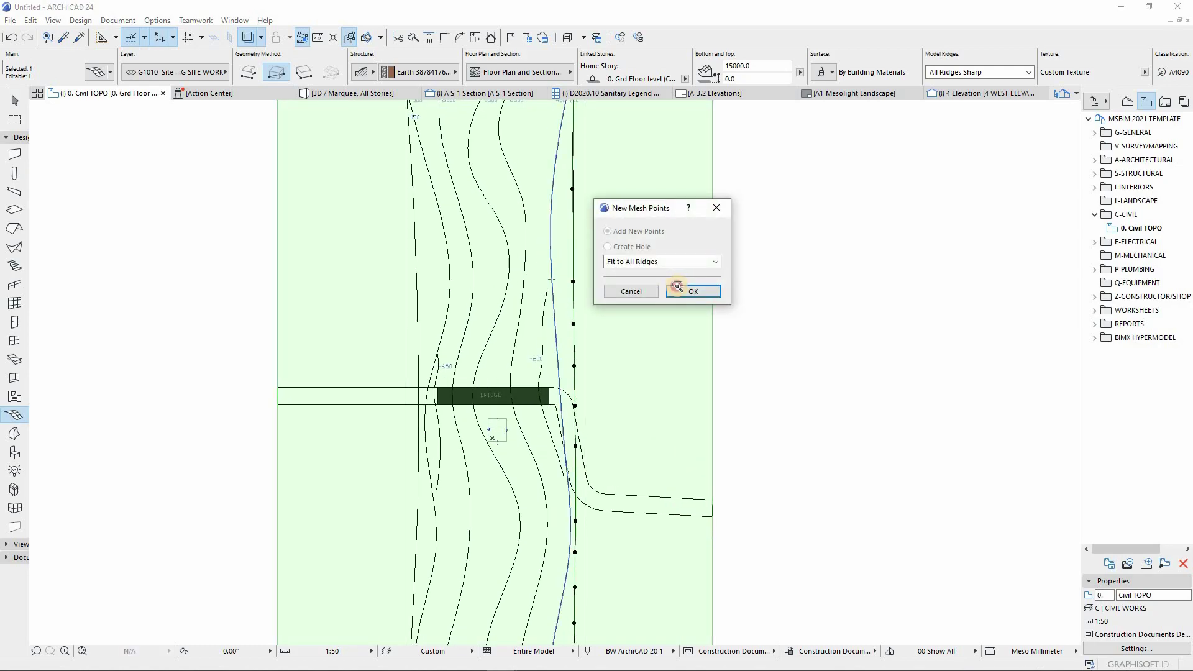
click(542, 339)
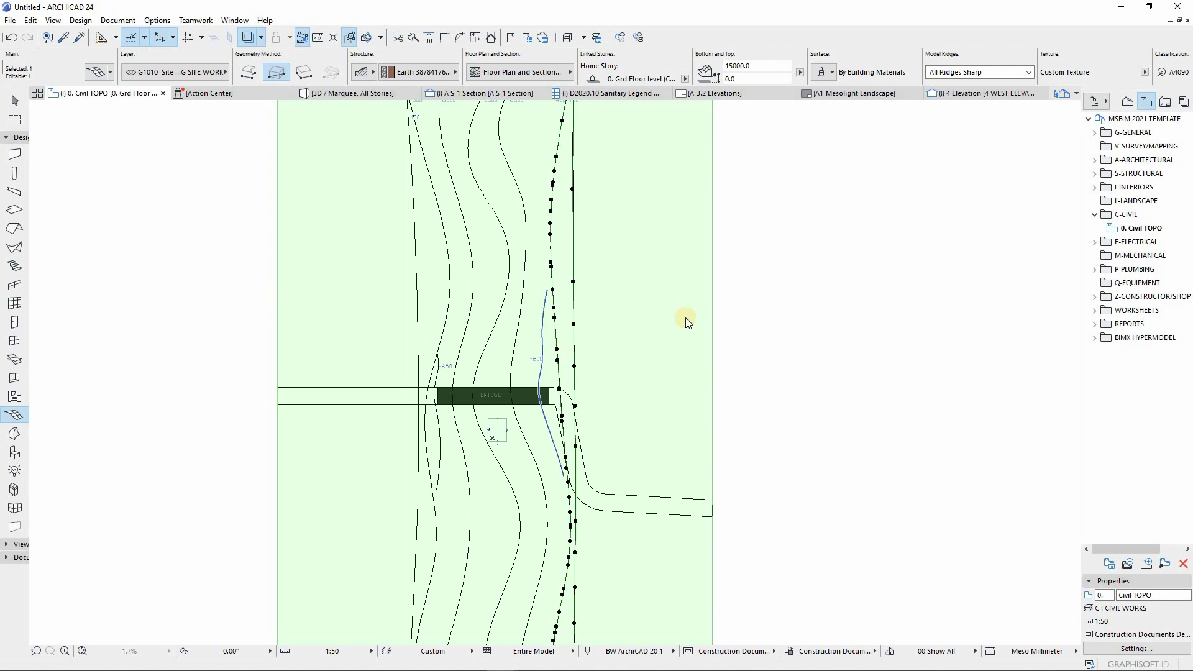
click(689, 291)
click(524, 272)
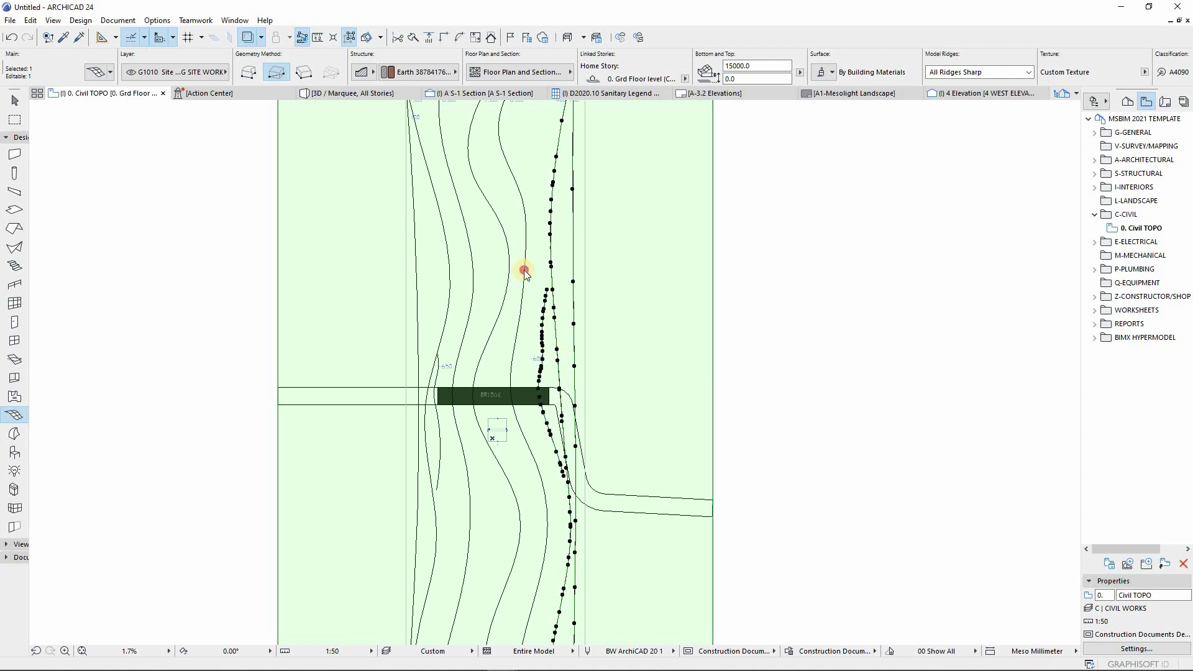
key(Return)
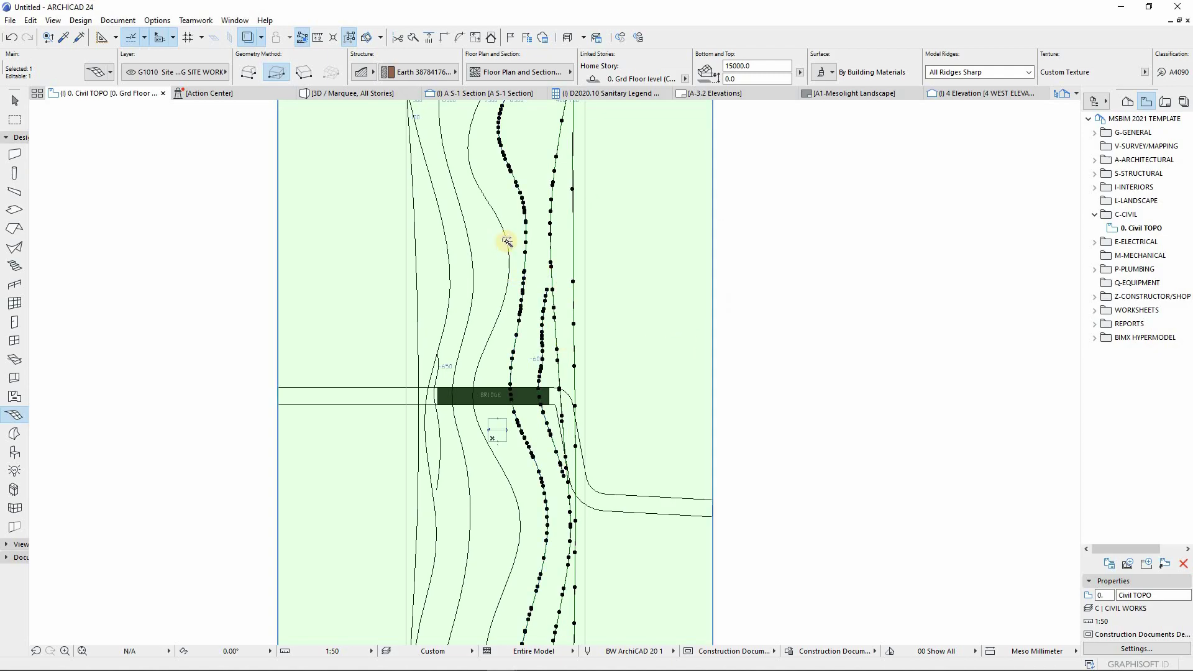
Add mesh points along the contours to the left, including the one beside the bridge.
click(690, 288)
click(467, 241)
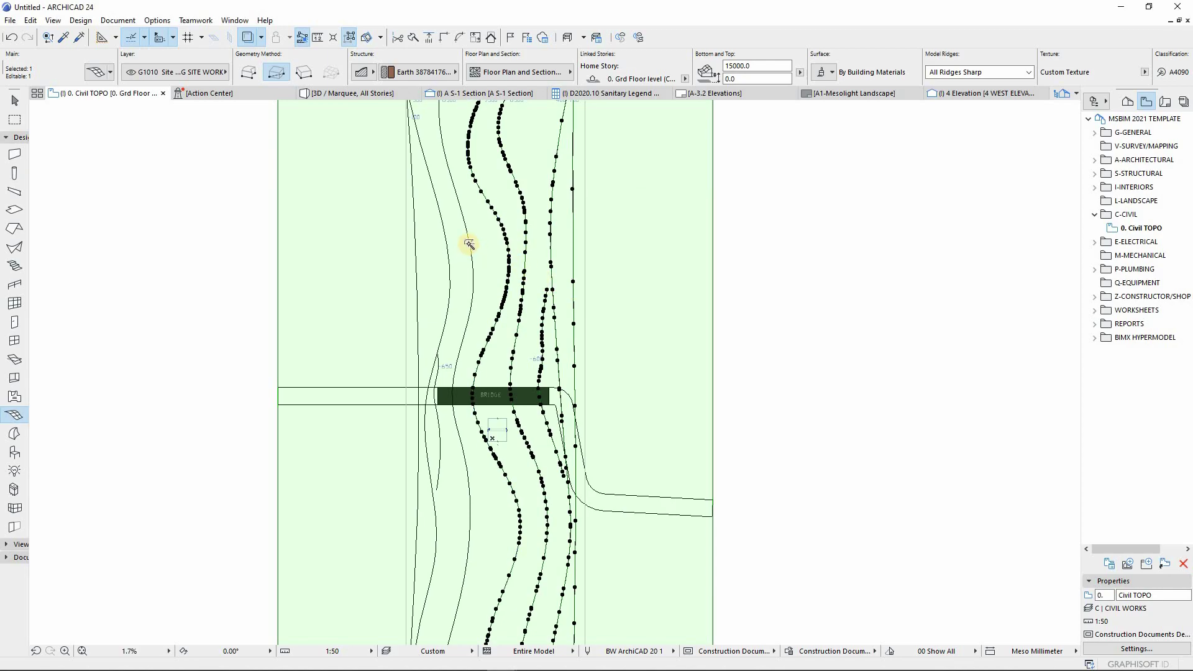
click(690, 288)
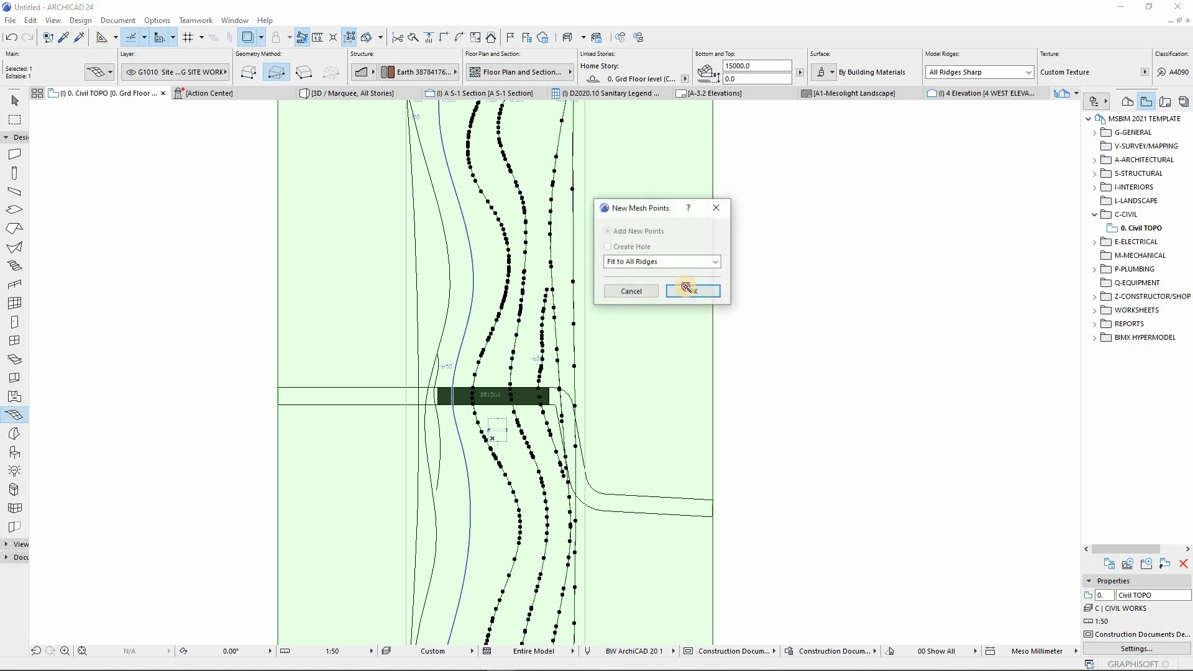
click(447, 241)
click(689, 288)
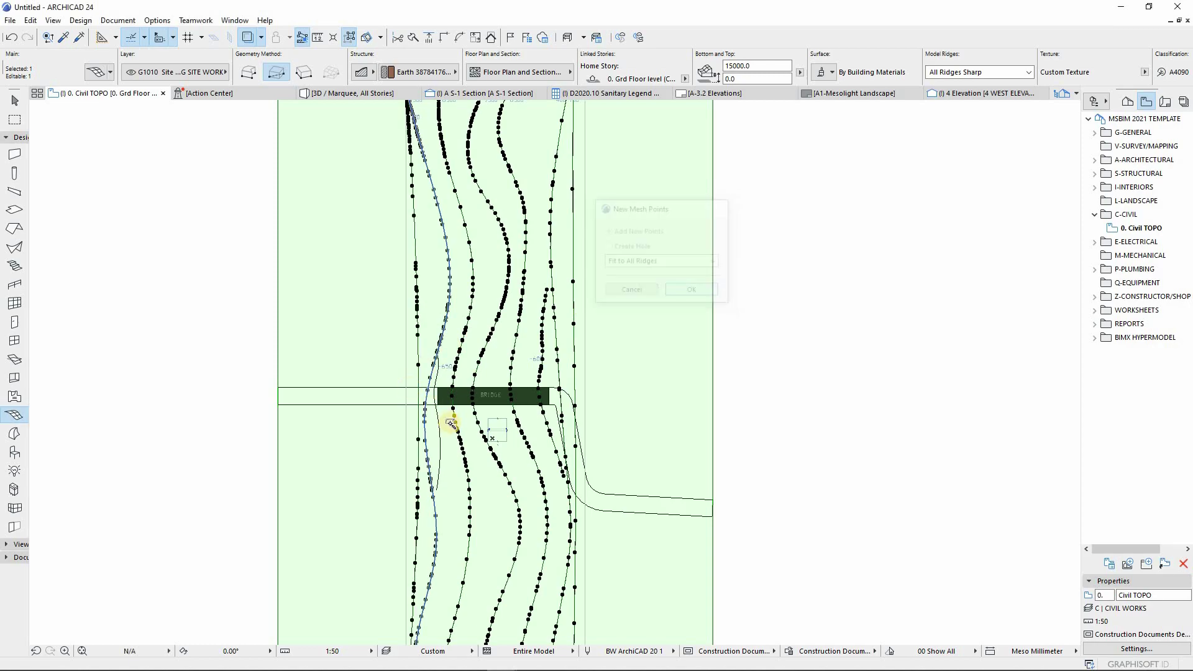
click(438, 432)
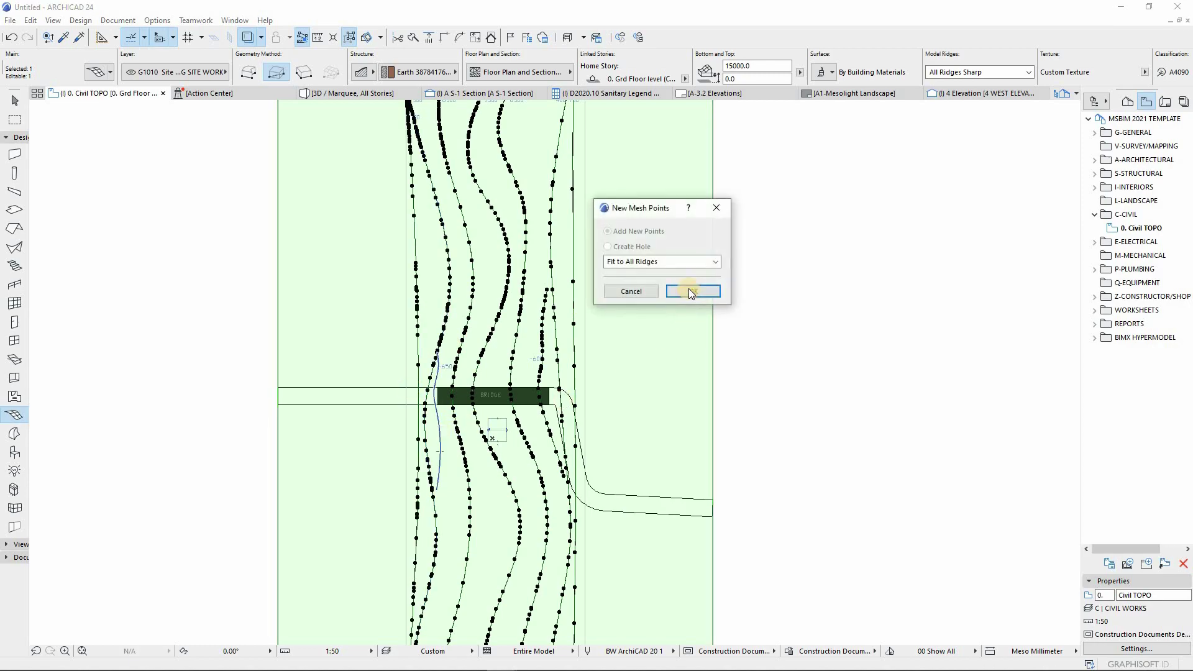
key(Return)
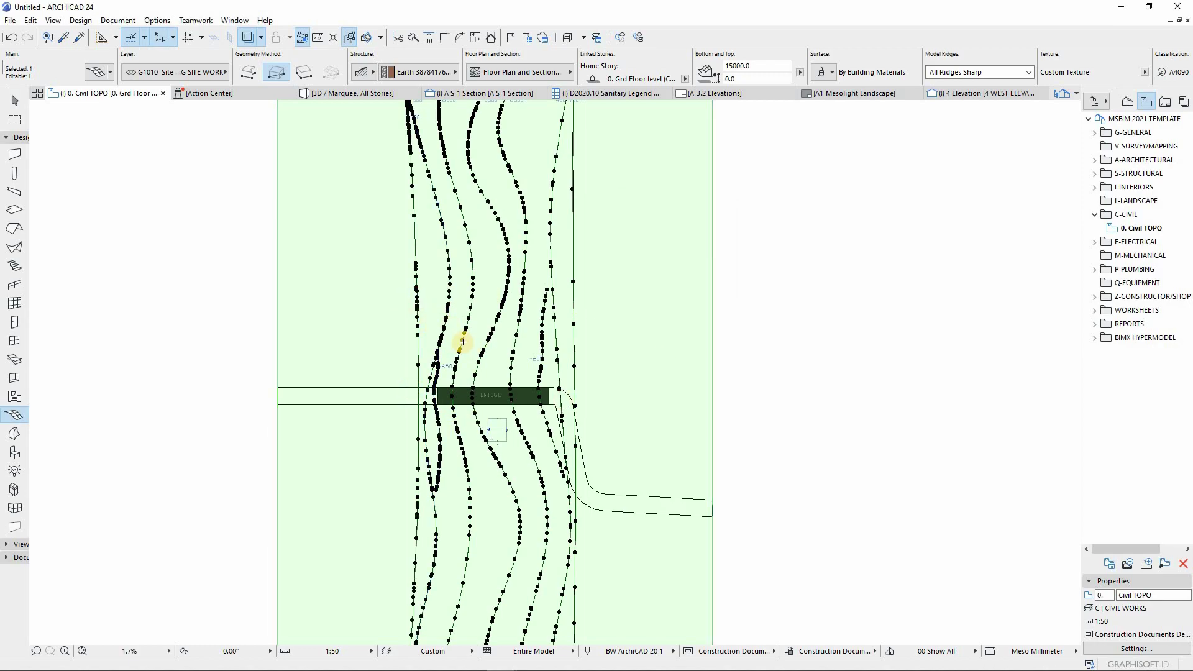
scroll(443, 344, down, 3)
scroll(443, 343, up, 4)
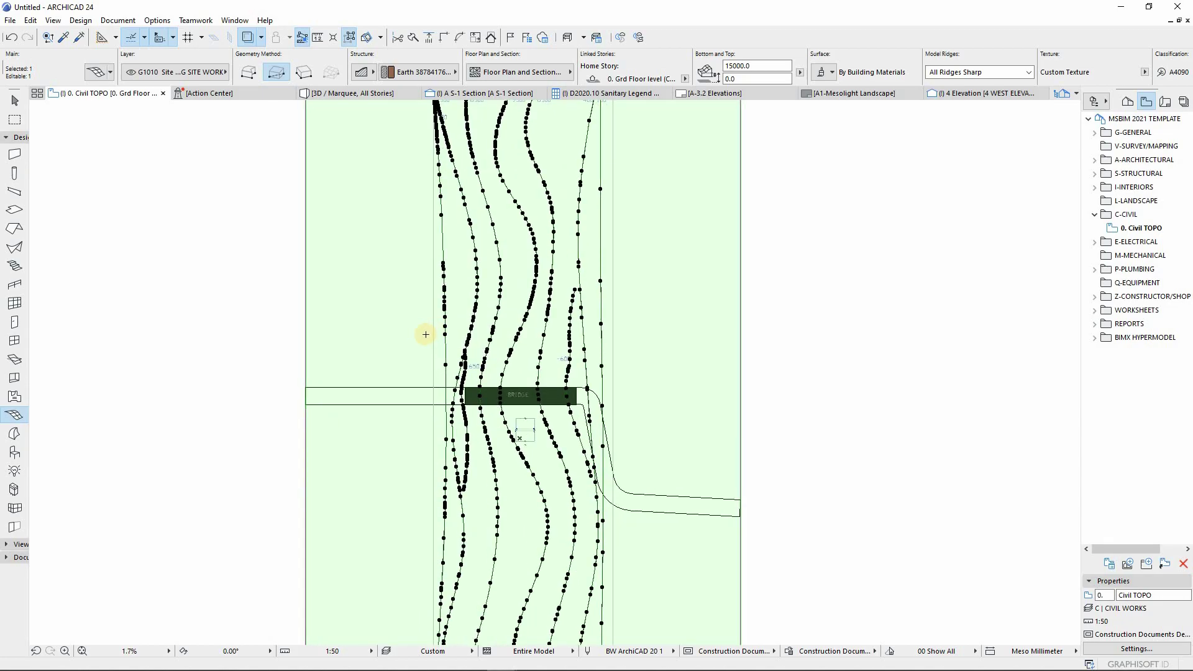
click(335, 93)
key(Escape)
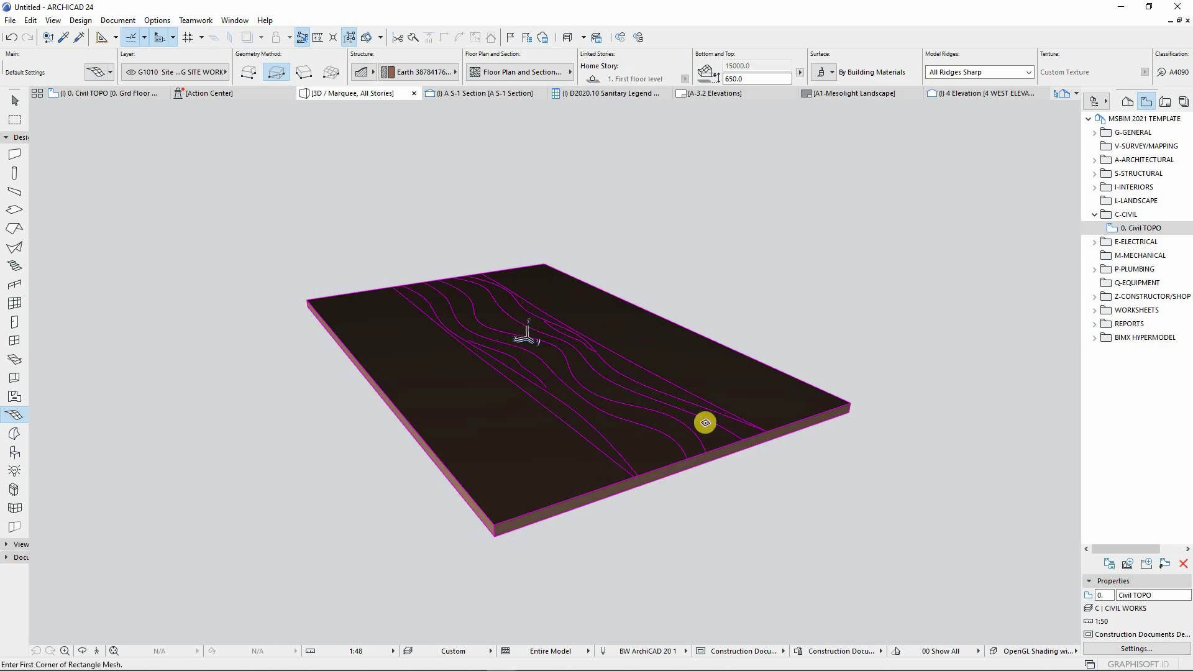
scroll(730, 430, up, 5)
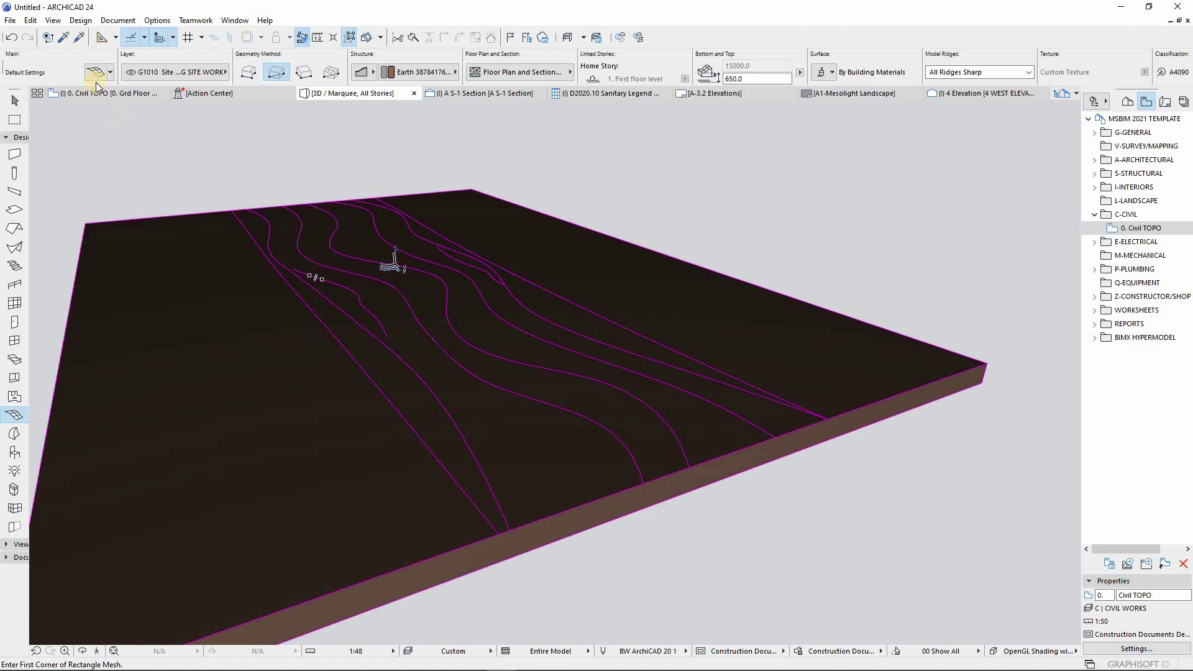
click(65, 93)
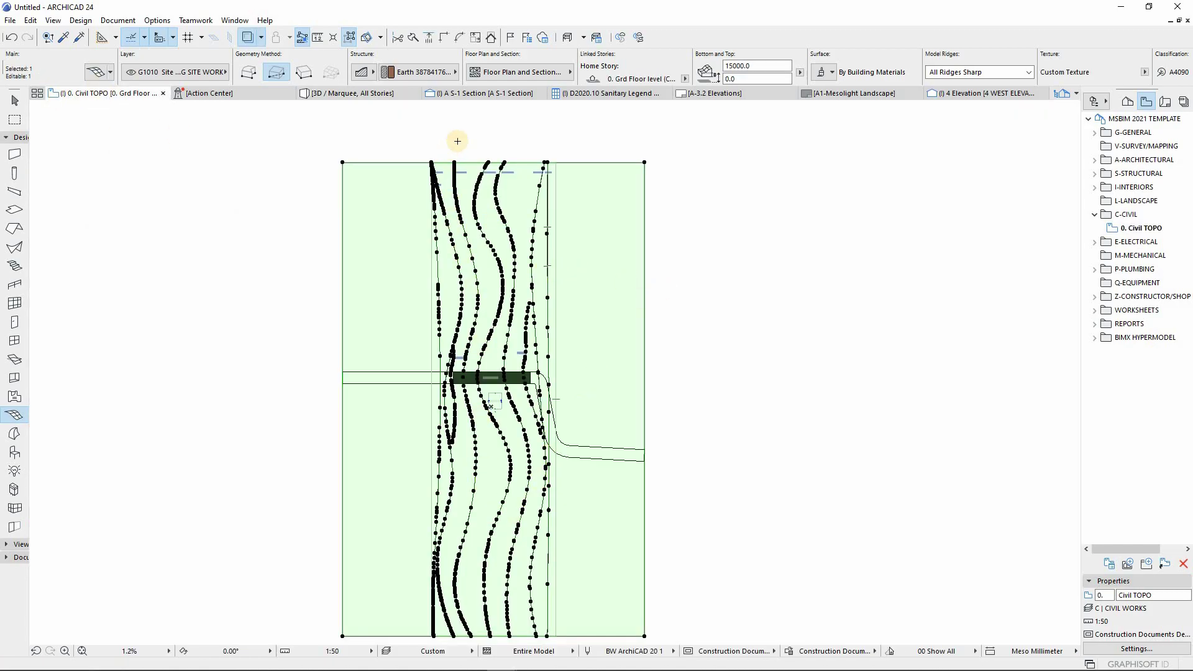
Zoom in and set every point on the central contour to a height of -9500.
scroll(457, 141, up, 4)
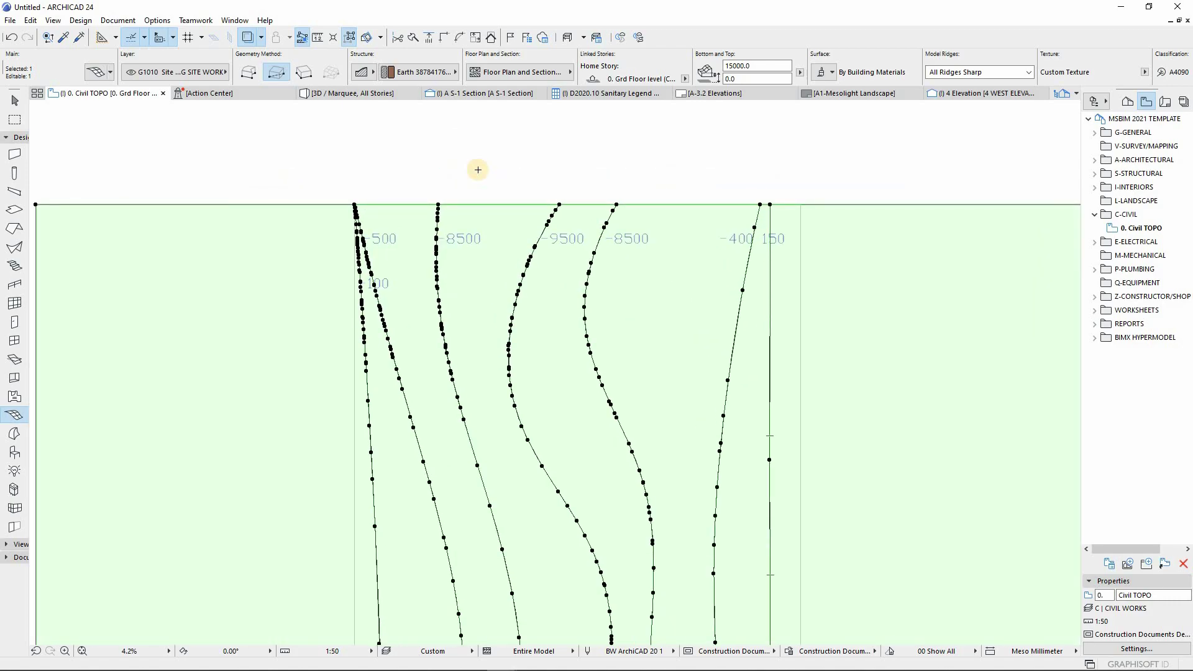
scroll(535, 246, up, 5)
click(536, 247)
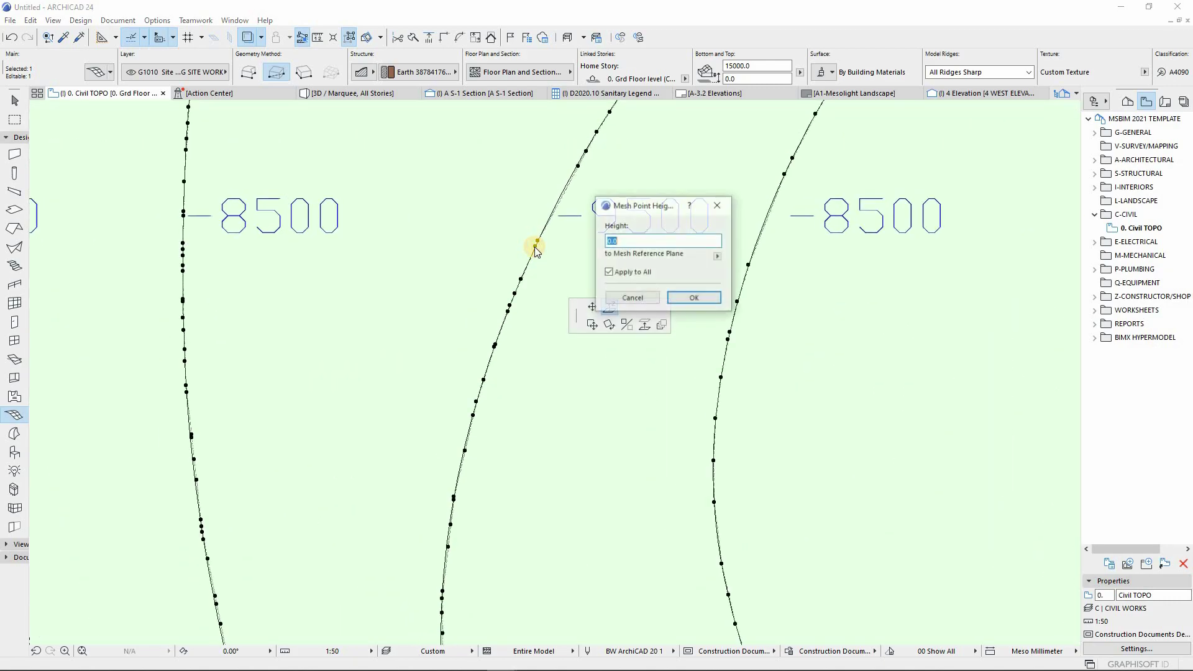
drag(633, 207, 395, 208)
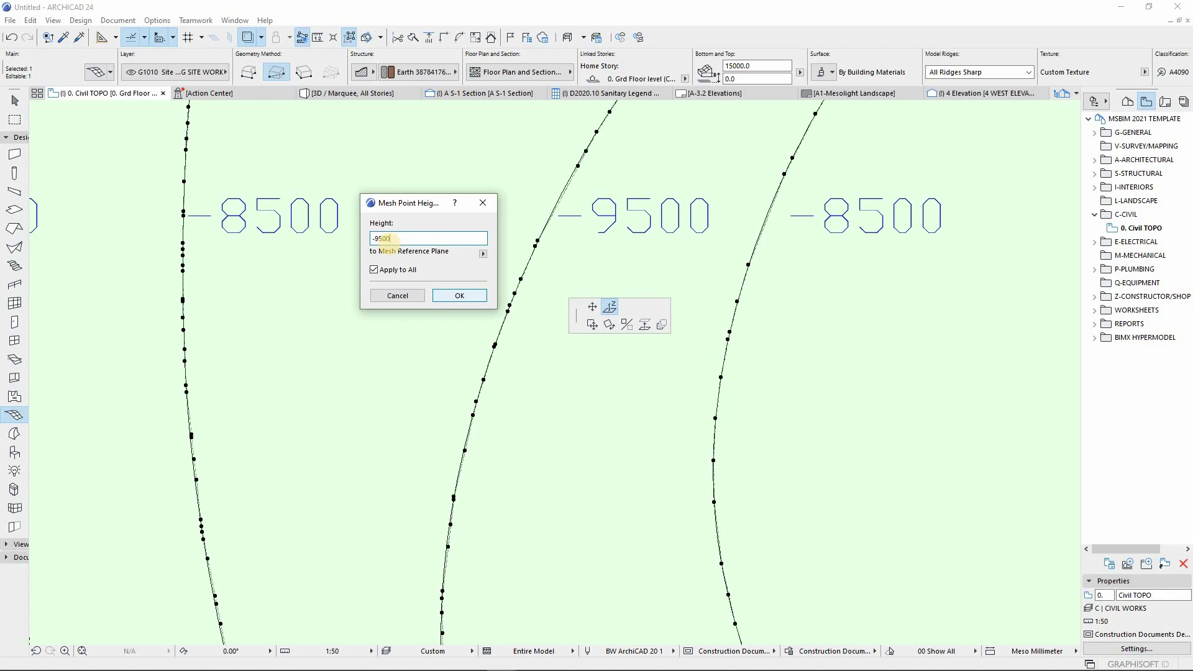
click(459, 296)
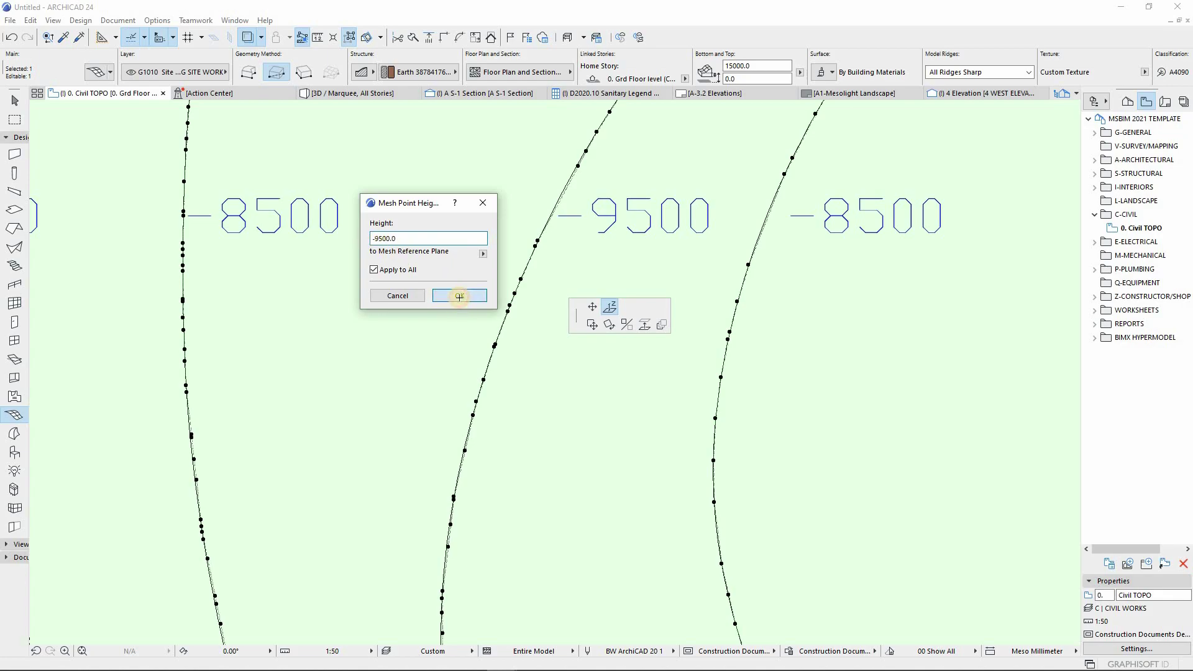
click(348, 93)
key(Escape)
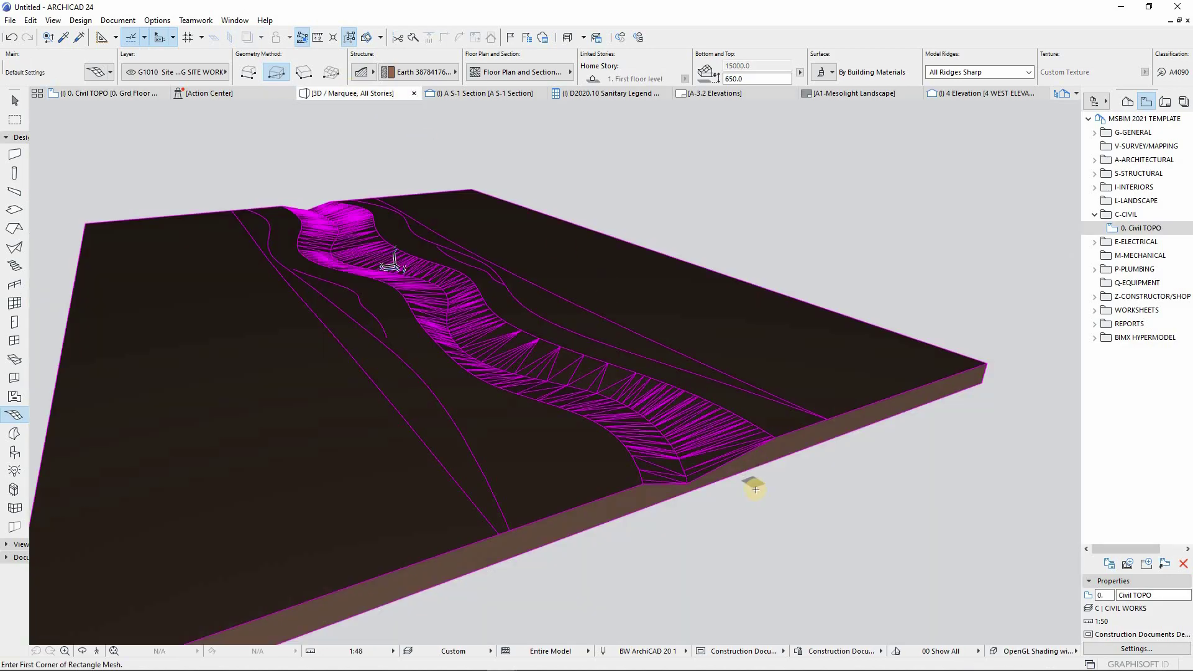
mouse_move(743, 493)
shift+middle_down()
mouse_move(702, 469)
mouse_move(673, 423)
mouse_move(607, 460)
shift+middle_up()
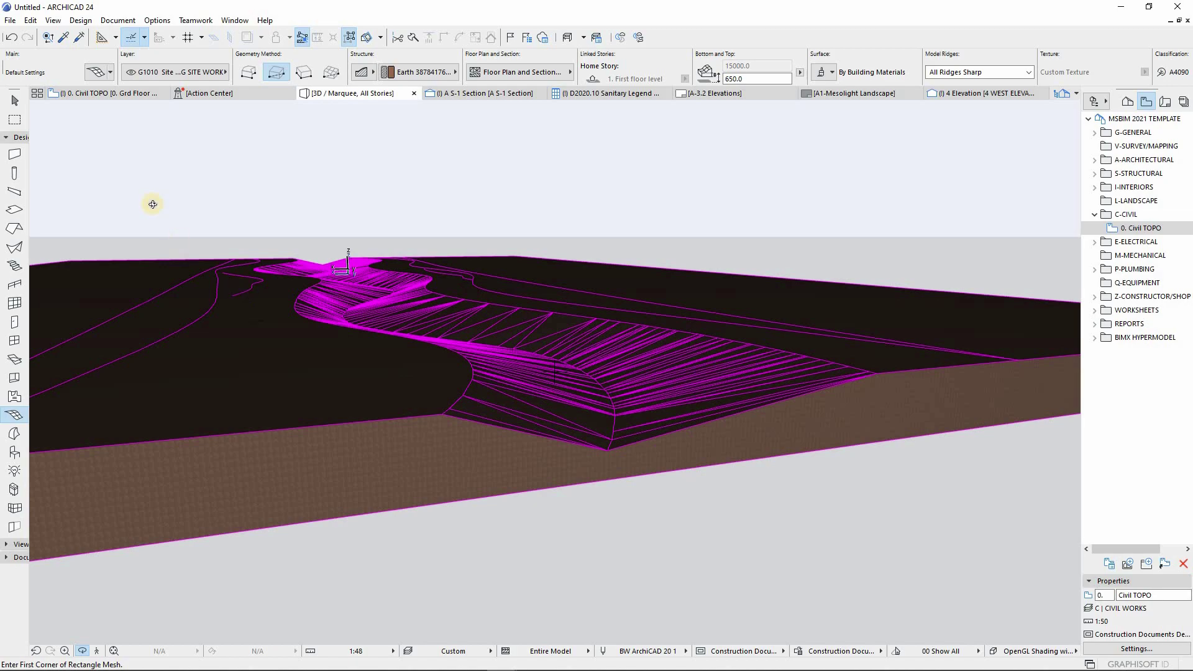
click(99, 92)
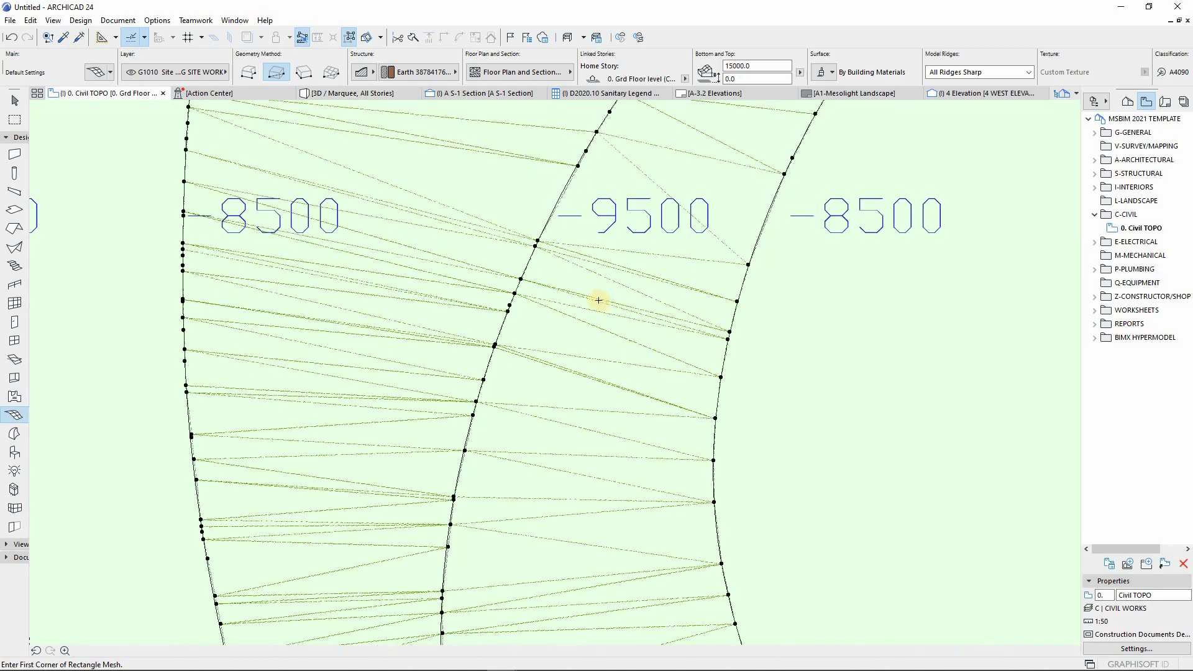
Set the points on the right and left contours to a height of -8500.
click(737, 302)
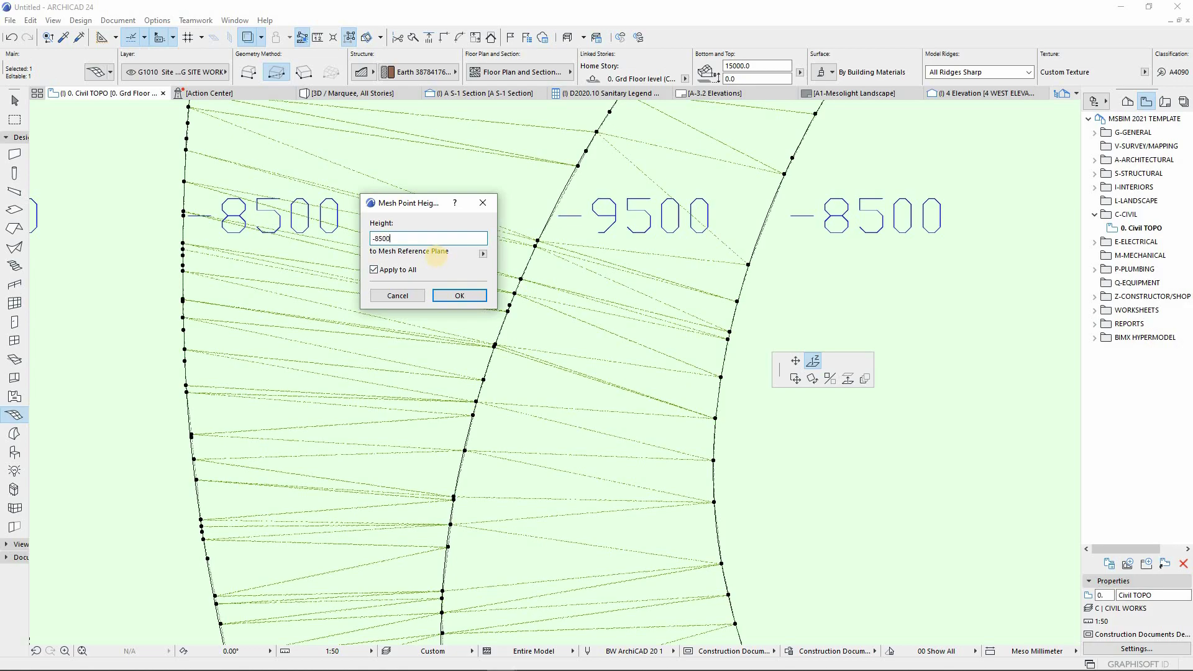
text(-8500)
key(Return)
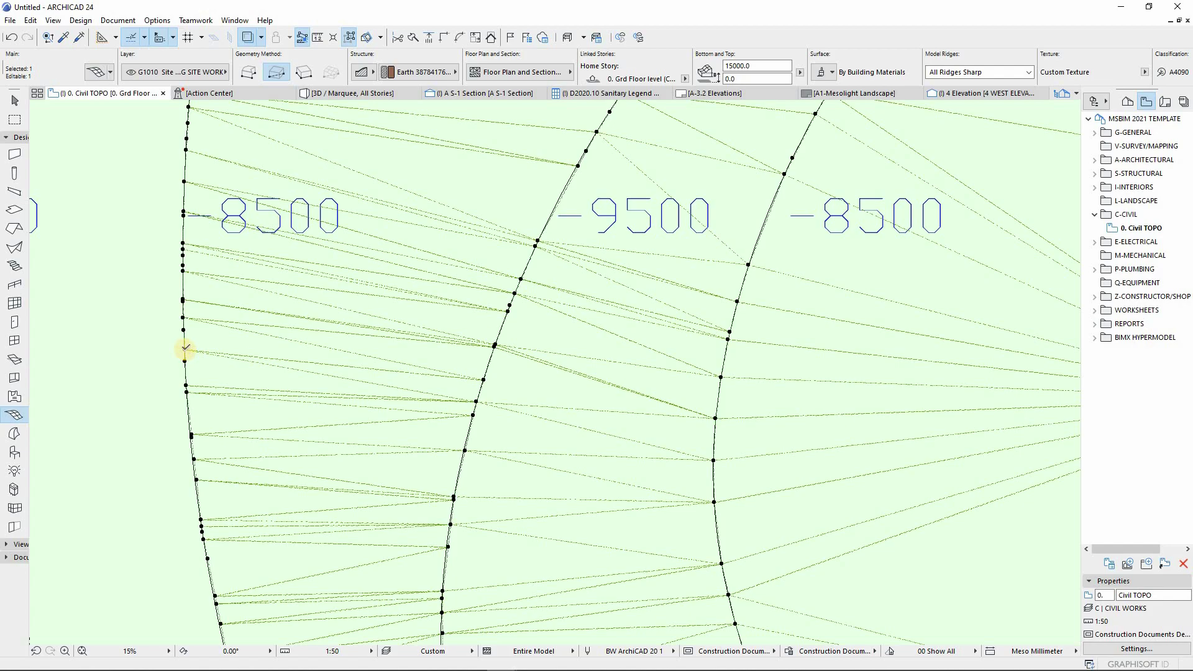
click(185, 351)
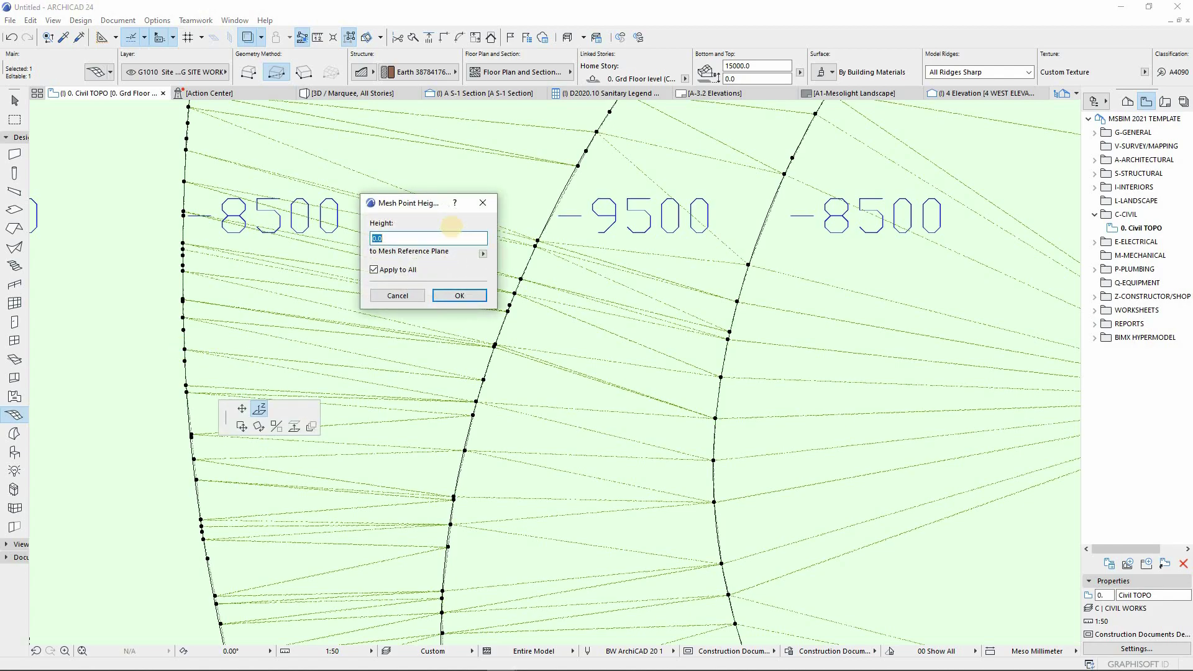
text(-8500)
click(458, 295)
Set the upper-right contour to -400 and the top-right node to 150.
scroll(453, 220, down, 2)
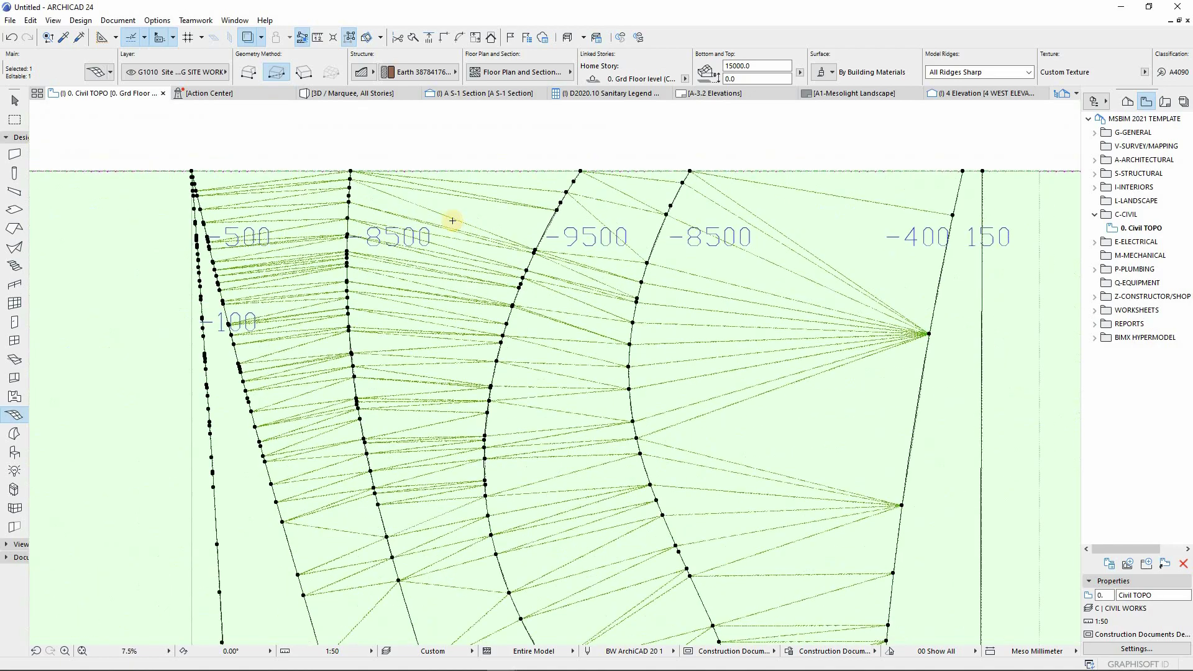
scroll(490, 239, down, 2)
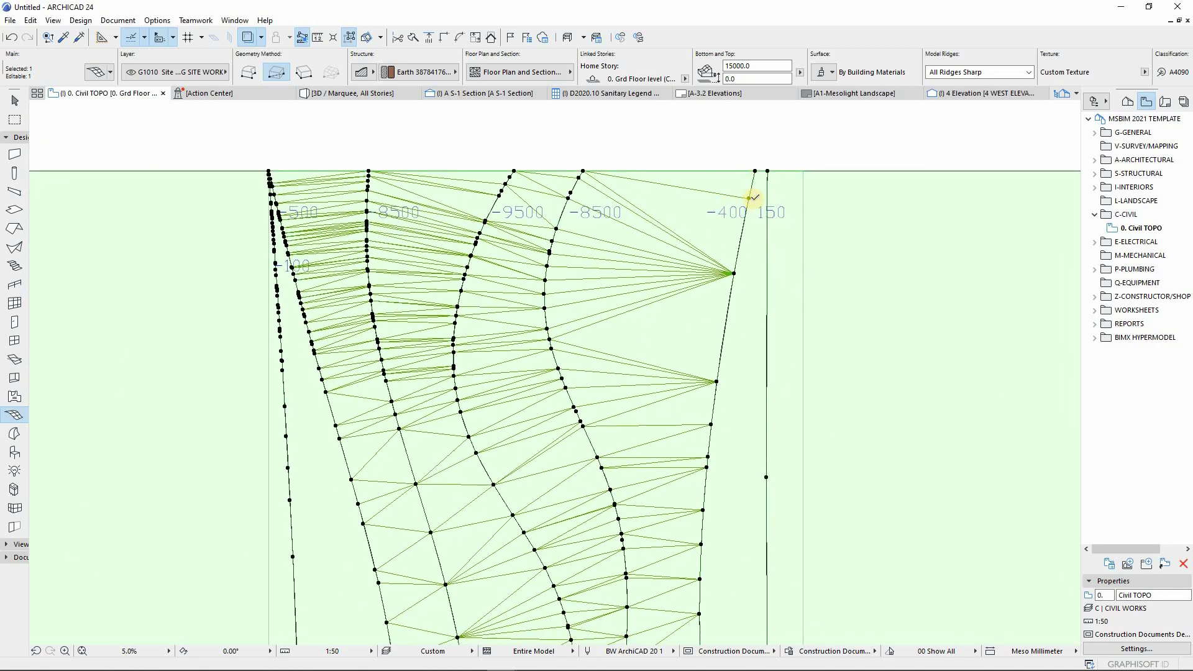
scroll(754, 197, up, 1)
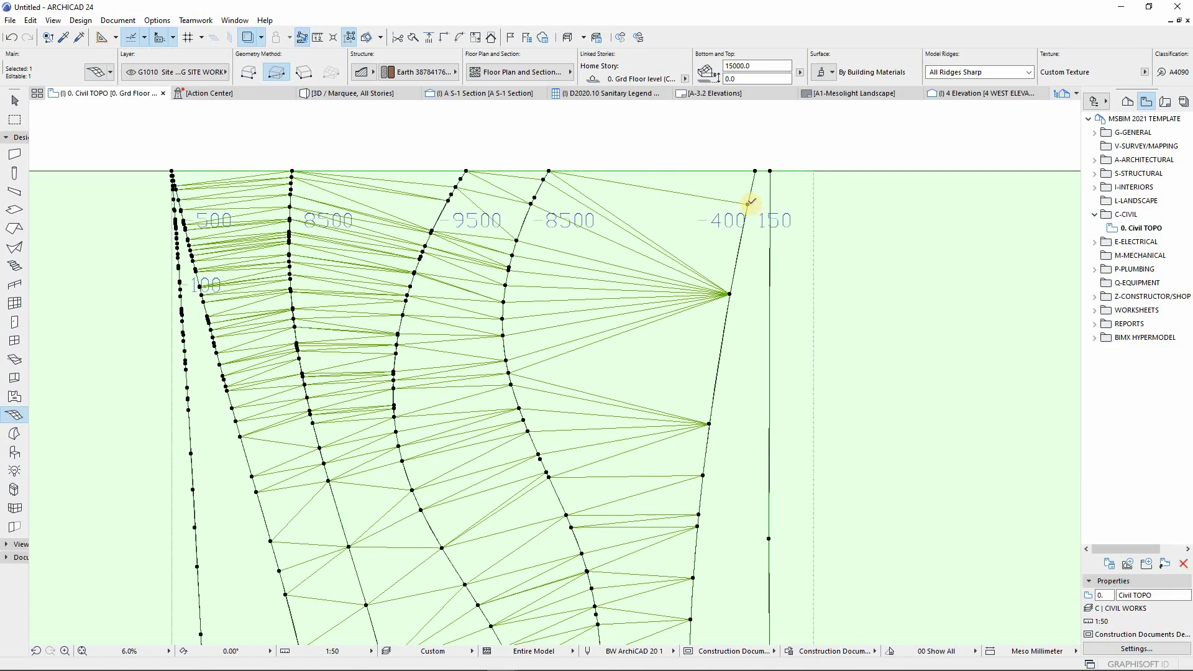
click(750, 208)
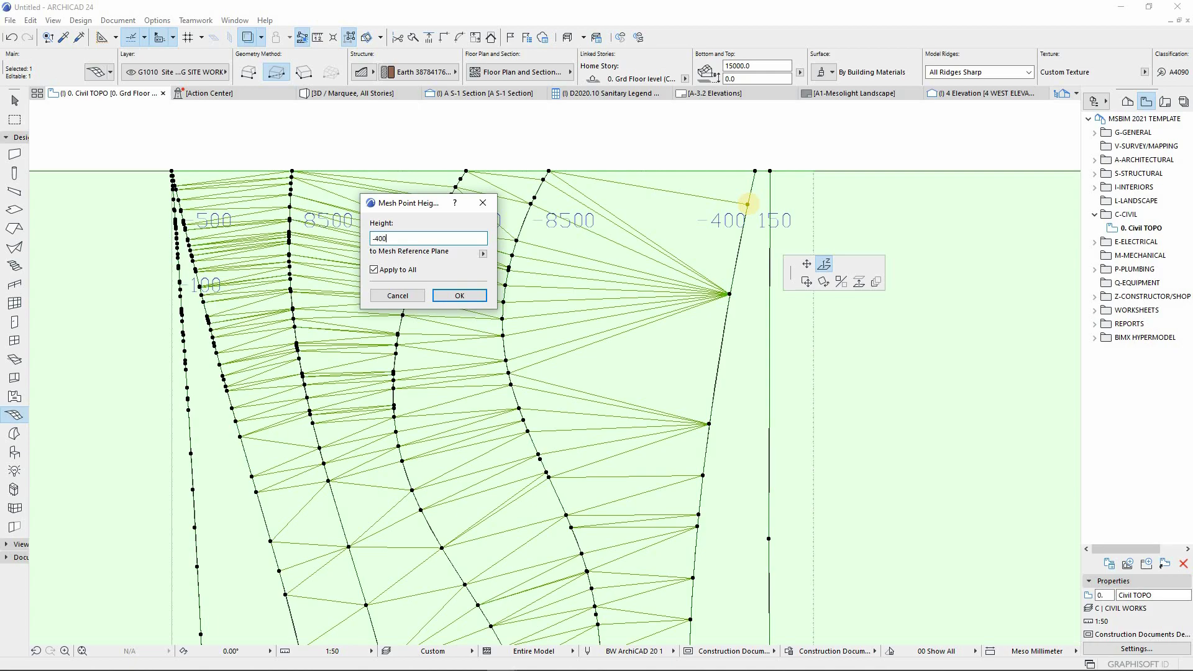
click(475, 296)
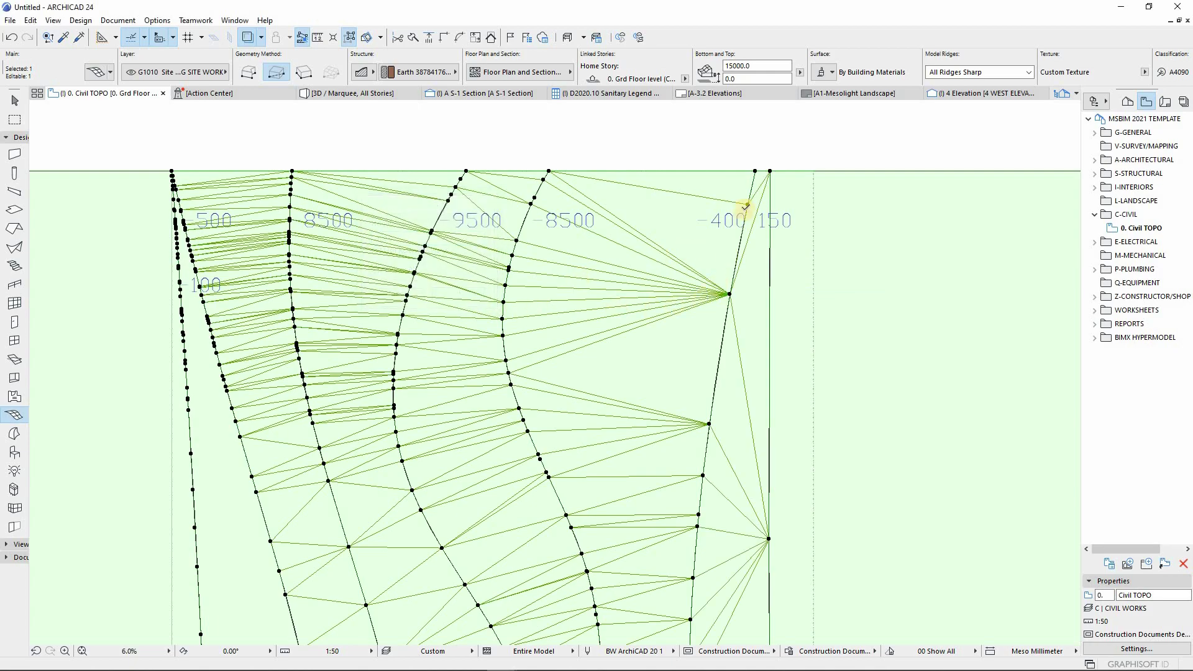
click(769, 172)
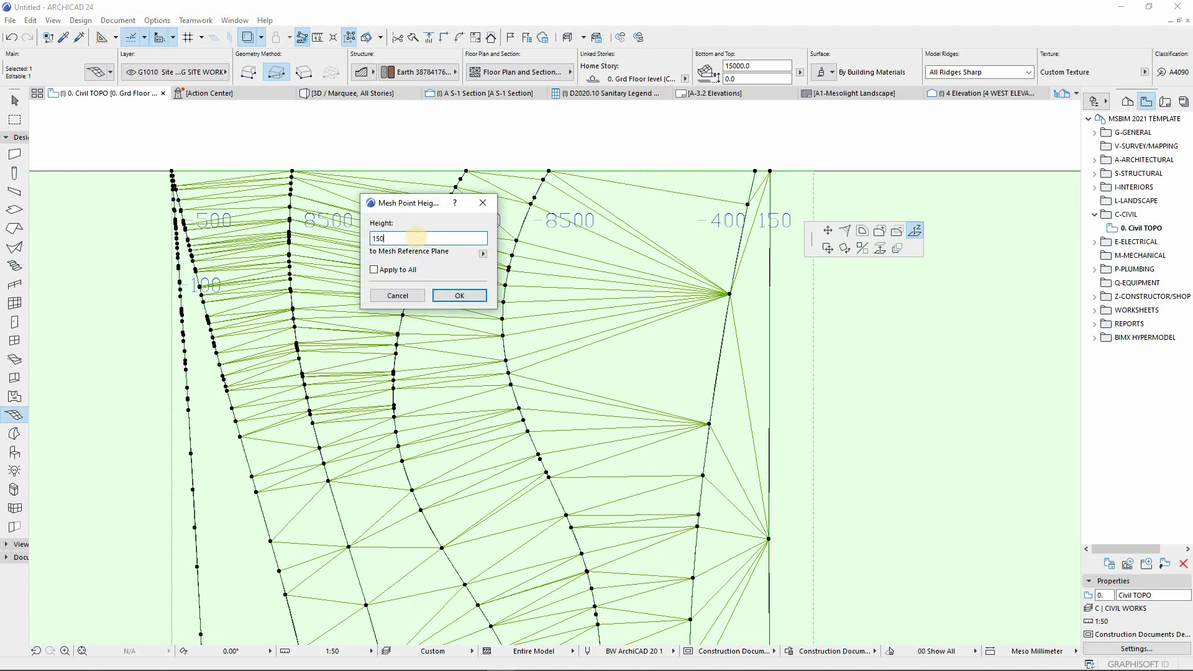
text(150)
key(Return)
Set the far-left contour to -500 and raise the 100 contour's points to 100.
scroll(392, 216, down, 3)
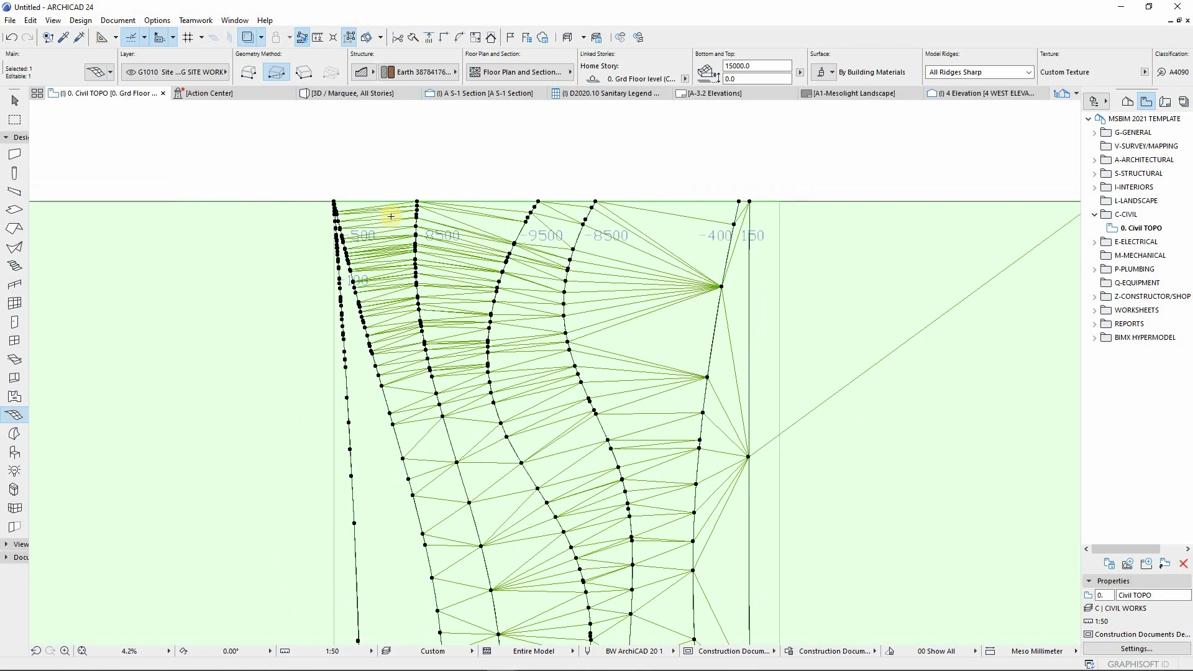
scroll(298, 286, up, 3)
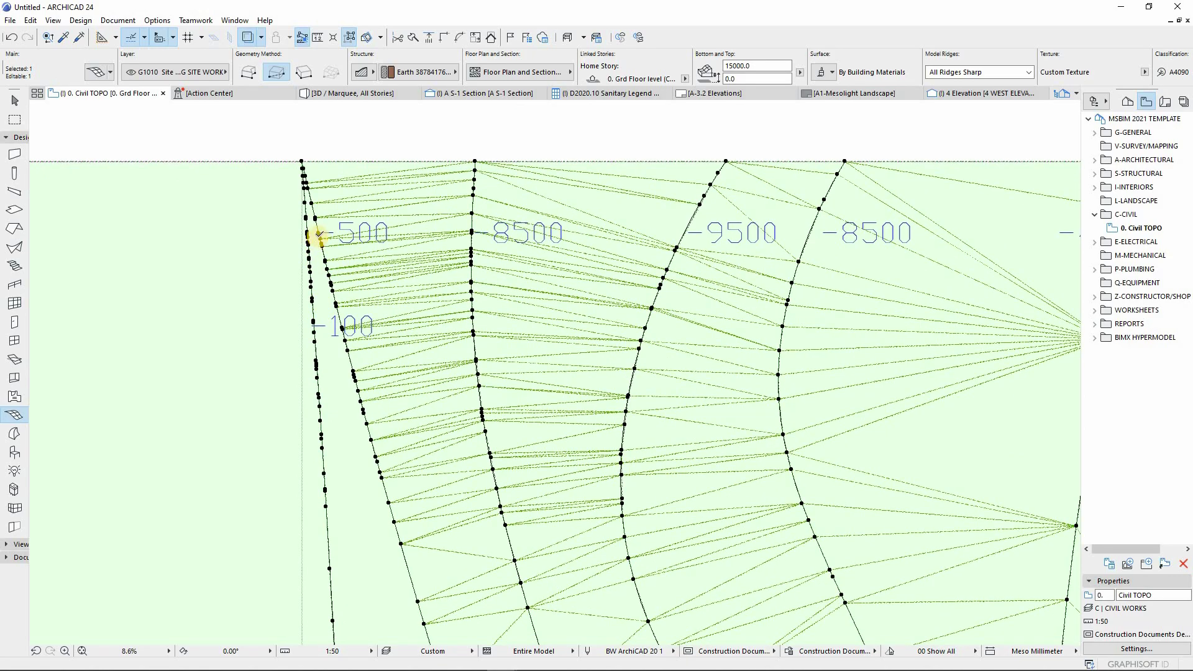
click(317, 235)
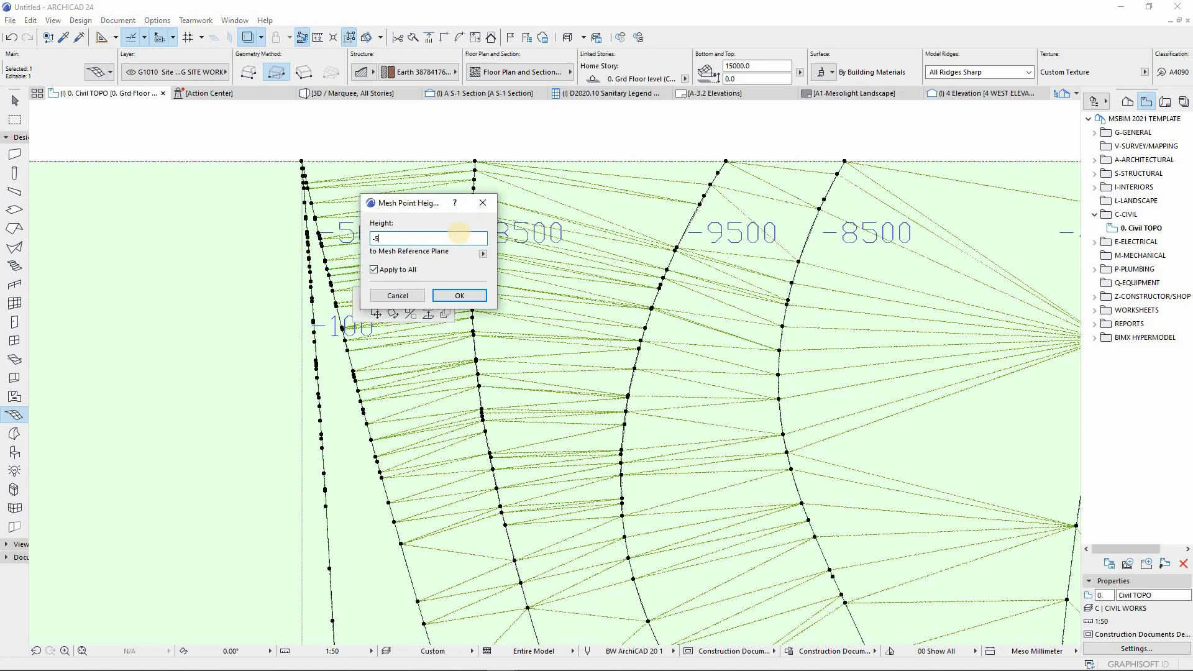
key(Return)
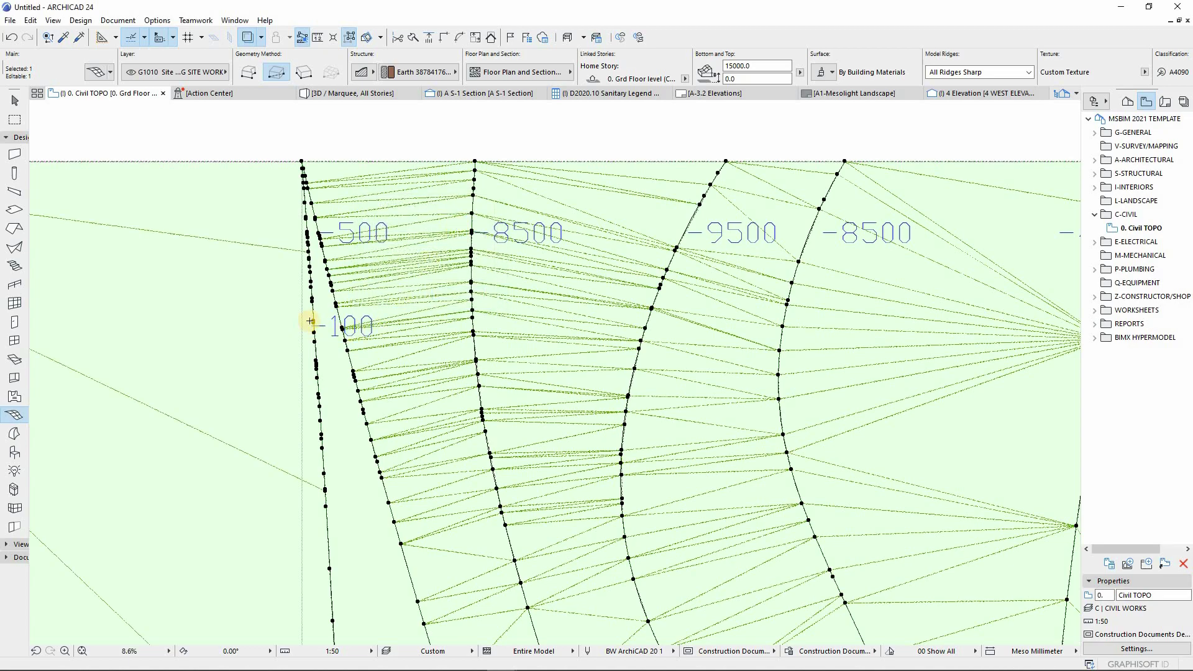
click(314, 325)
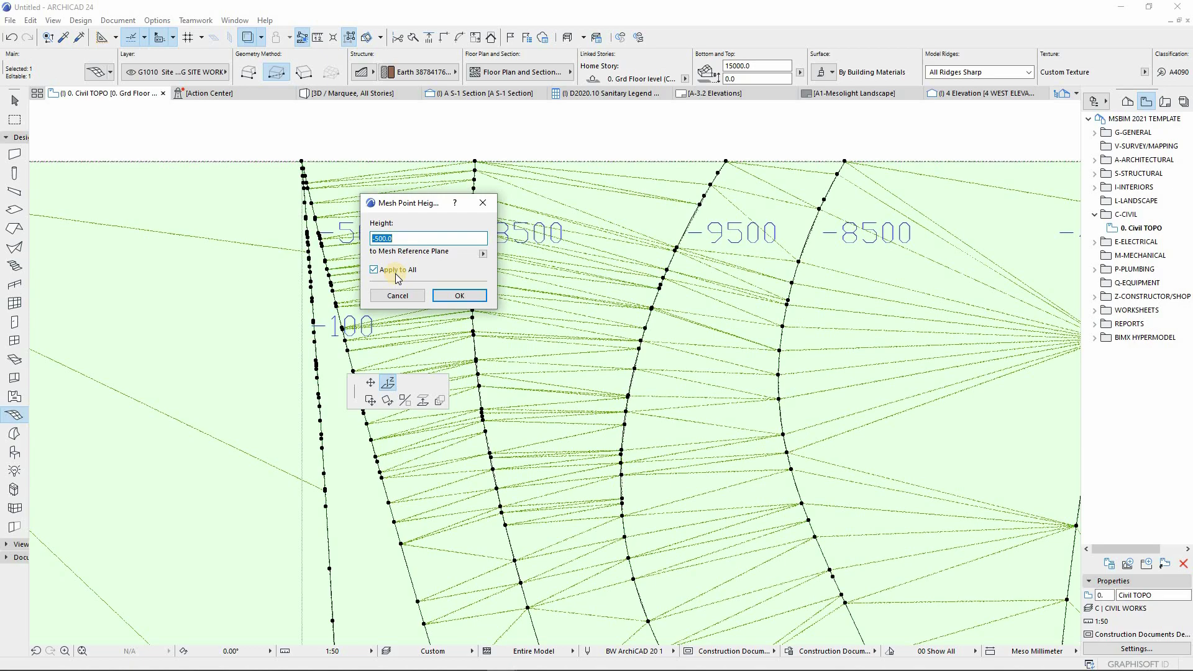
text(100)
click(458, 296)
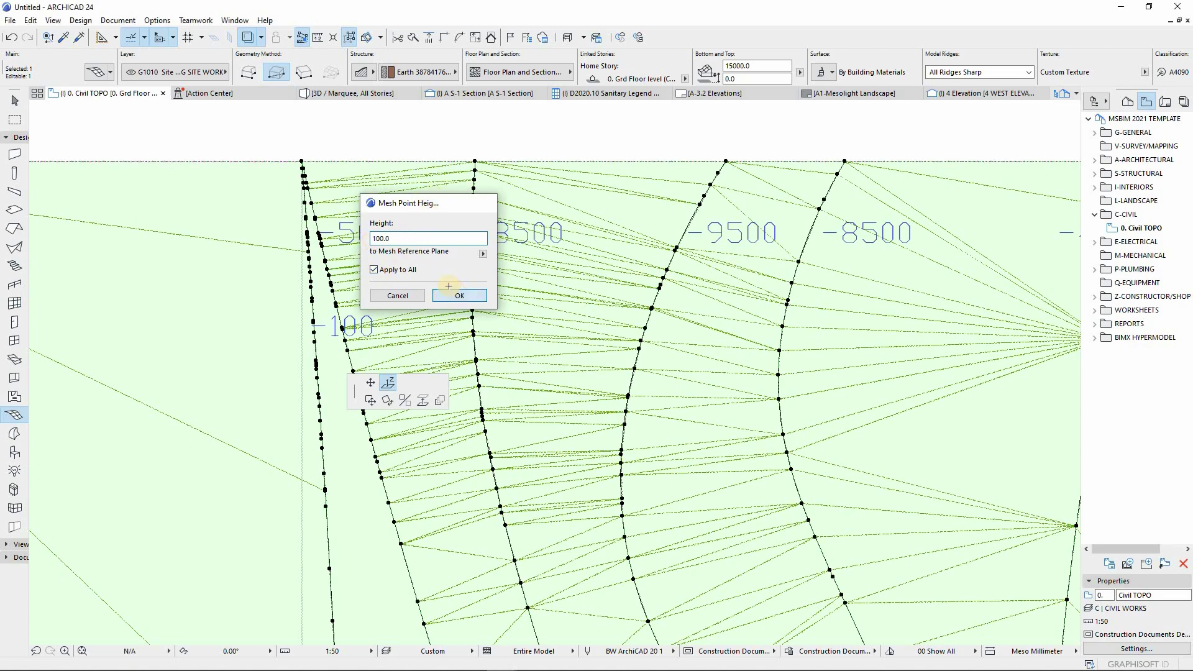
Open the 3D view, orbit and zoom into the valley, and select the terrain mesh.
click(336, 94)
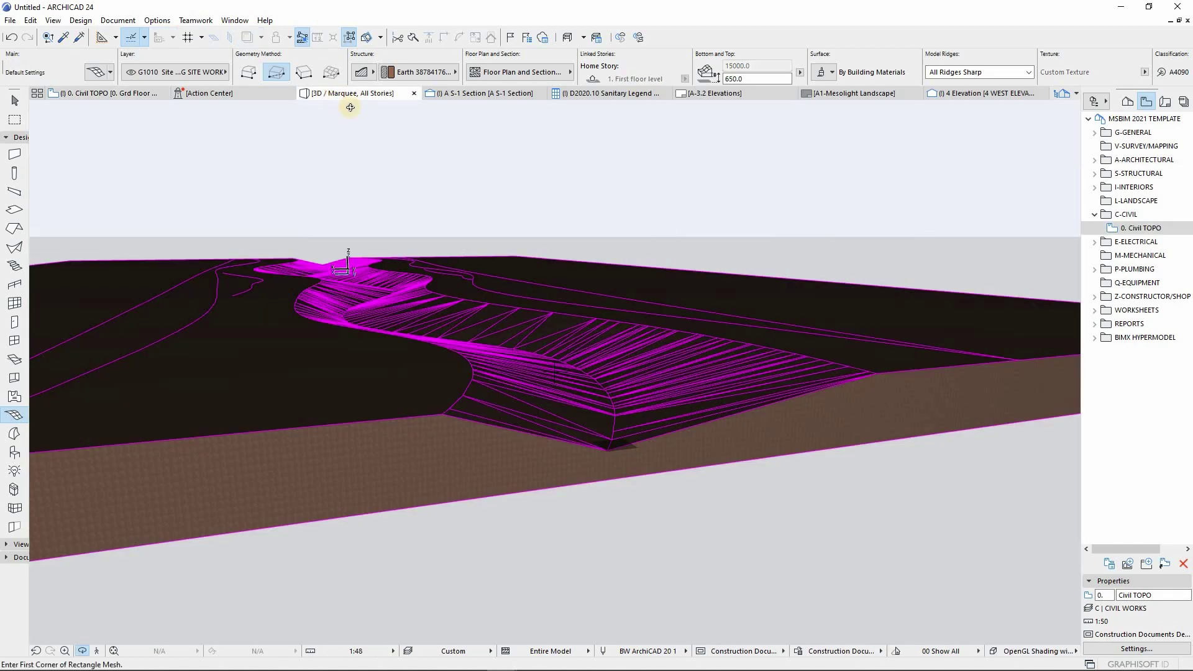
shift+middle_drag(499, 420, 443, 267)
scroll(538, 304, up, 3)
scroll(522, 398, up, 3)
scroll(443, 267, up, 2)
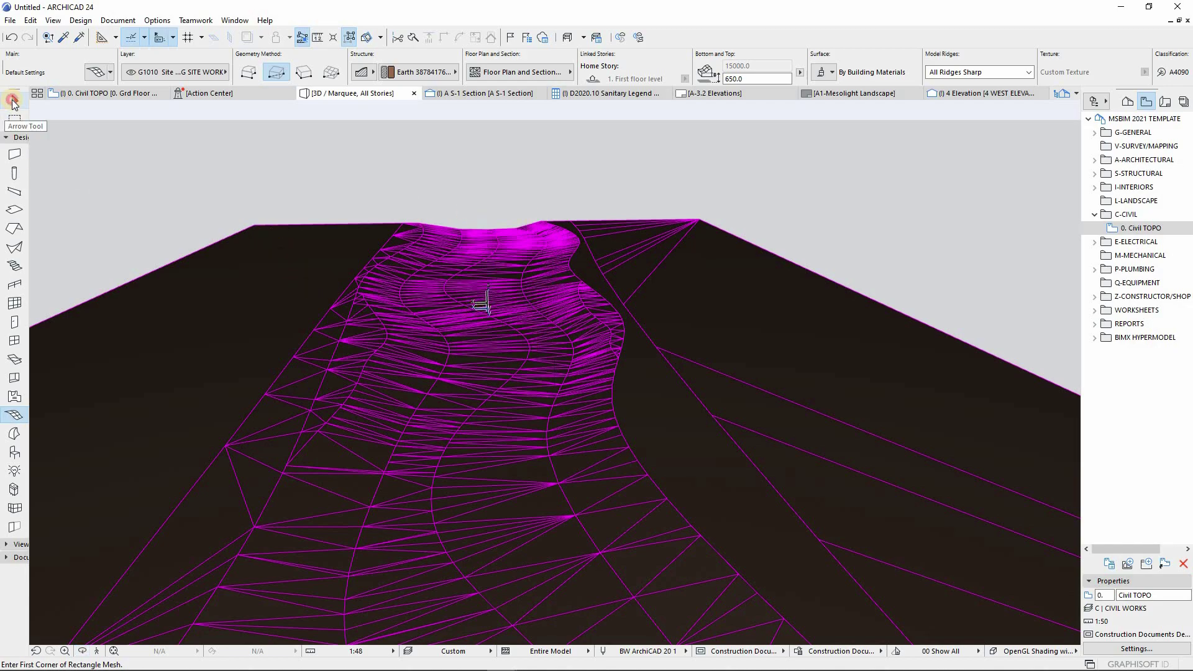
click(13, 101)
click(247, 301)
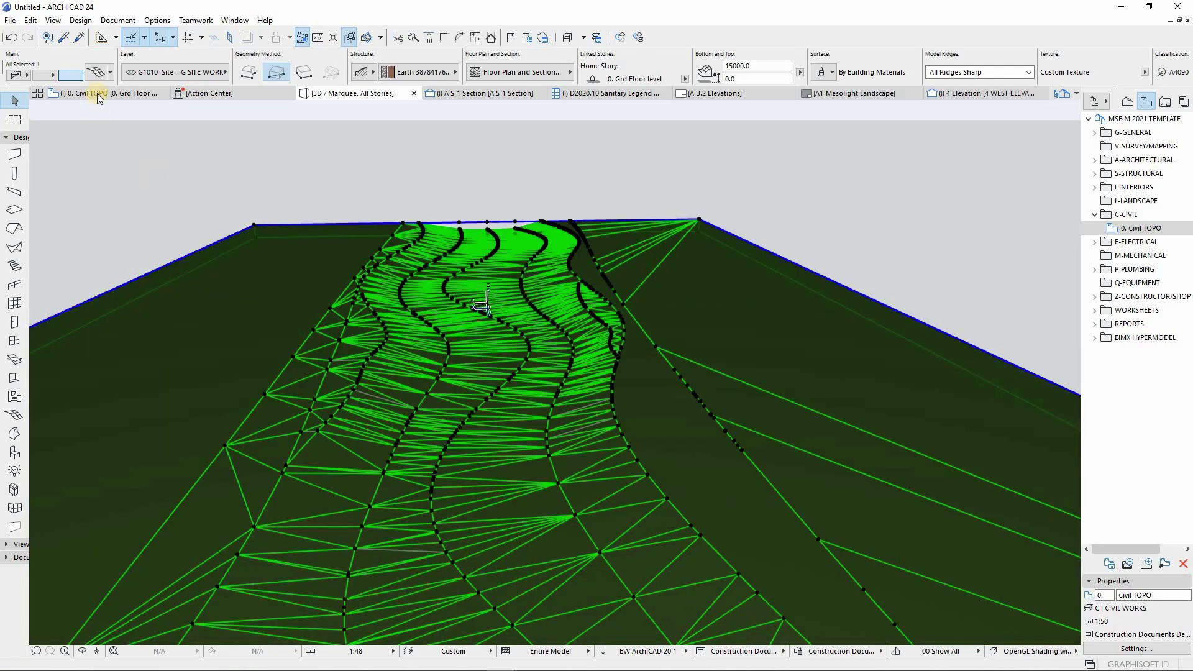
Set the mesh's 3D appearance to User Defined Sharp ridges and return to the Civil TOPO plan.
key(ctrl+t)
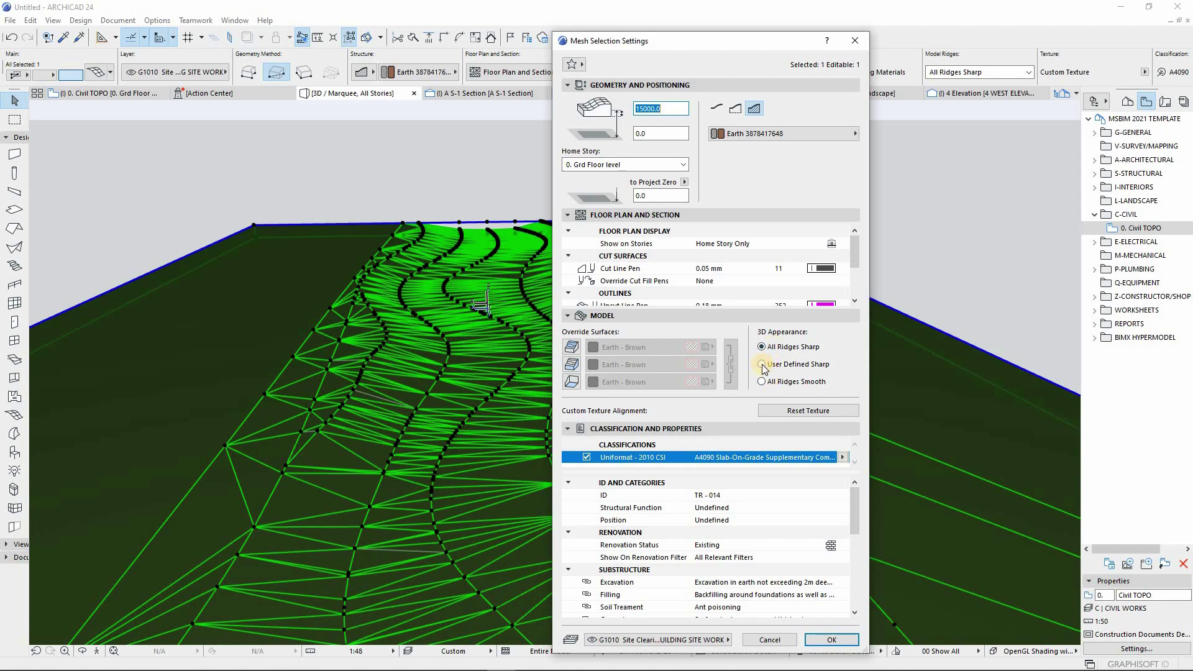
click(831, 640)
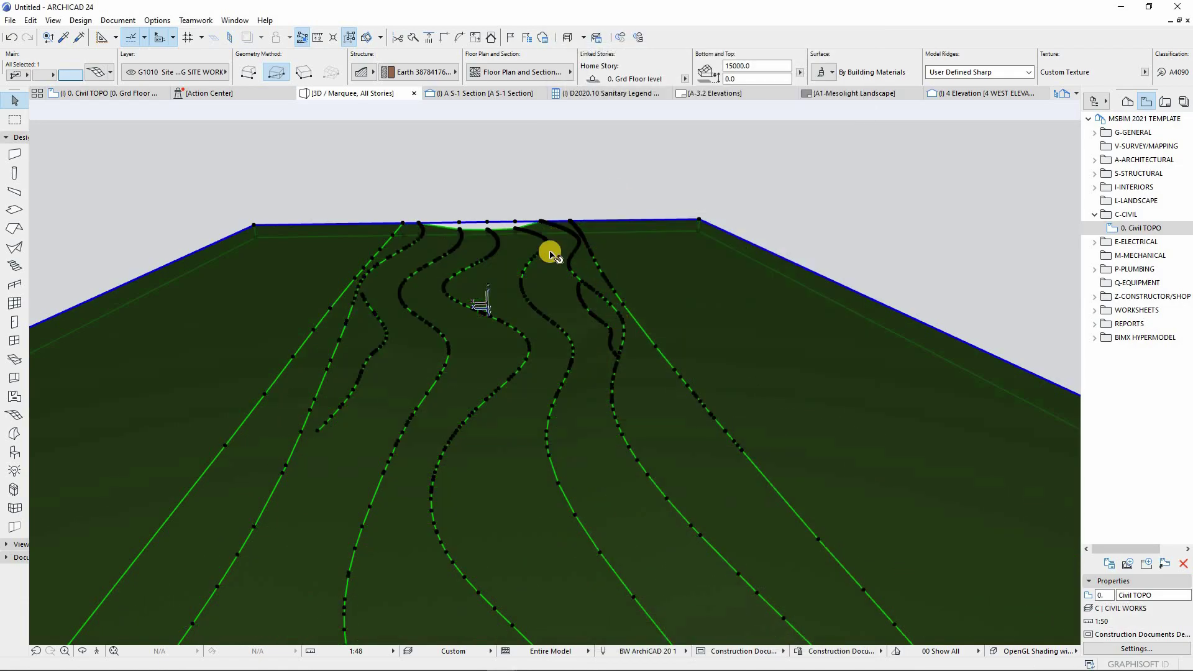
click(605, 187)
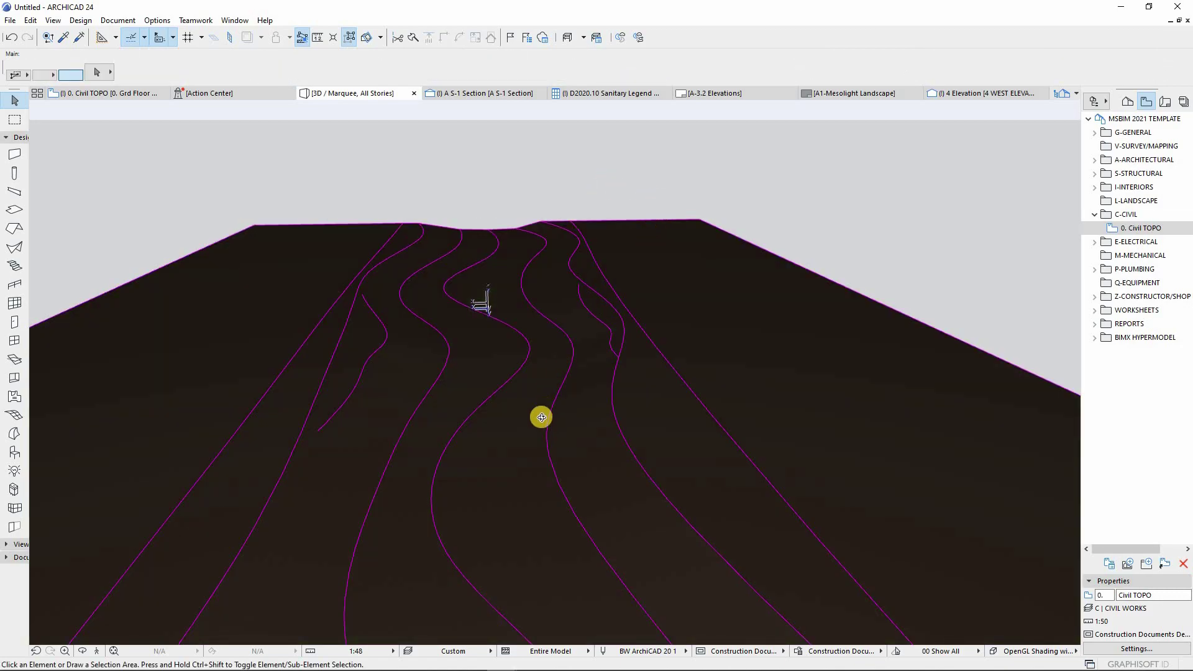
shift+middle_drag(529, 389, 458, 266)
scroll(458, 266, down, 4)
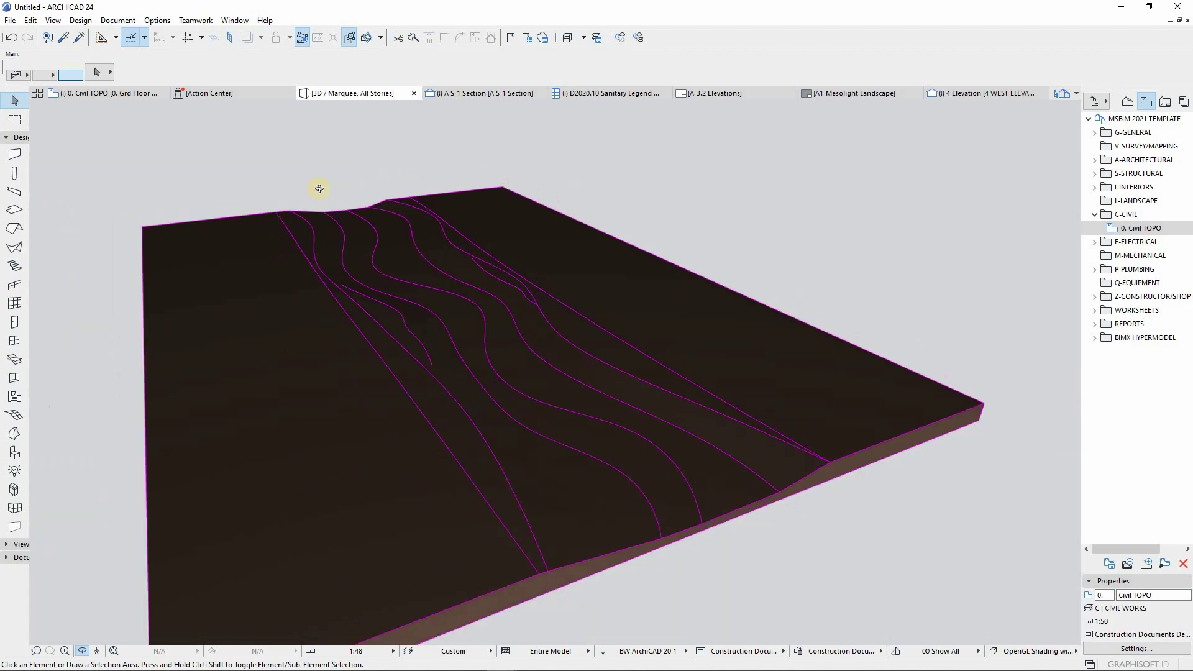
click(99, 93)
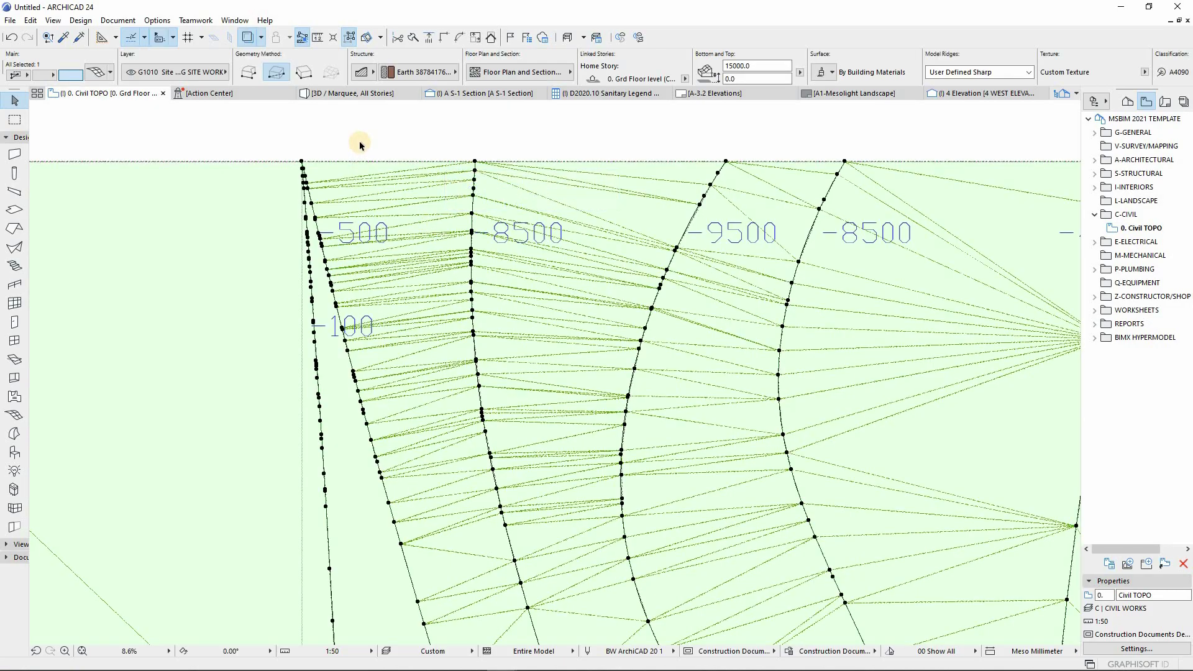
Zoom out on the Civil TOPO plan and deselect the terrain mesh.
scroll(441, 150, down, 2)
scroll(441, 149, down, 6)
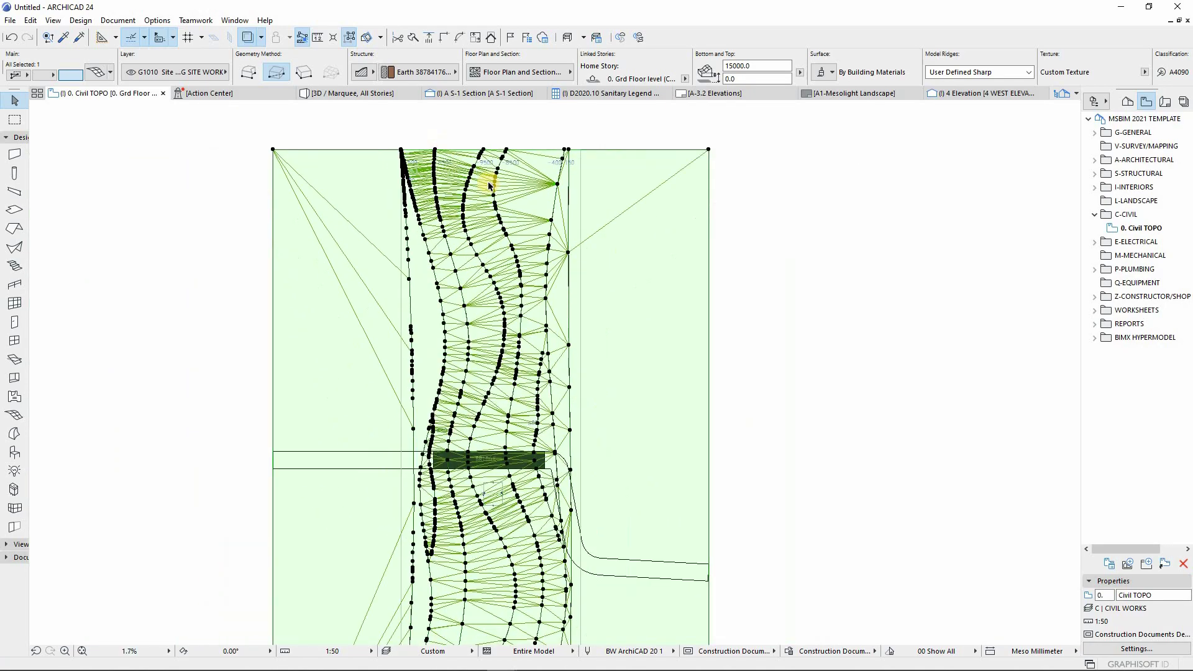
click(746, 278)
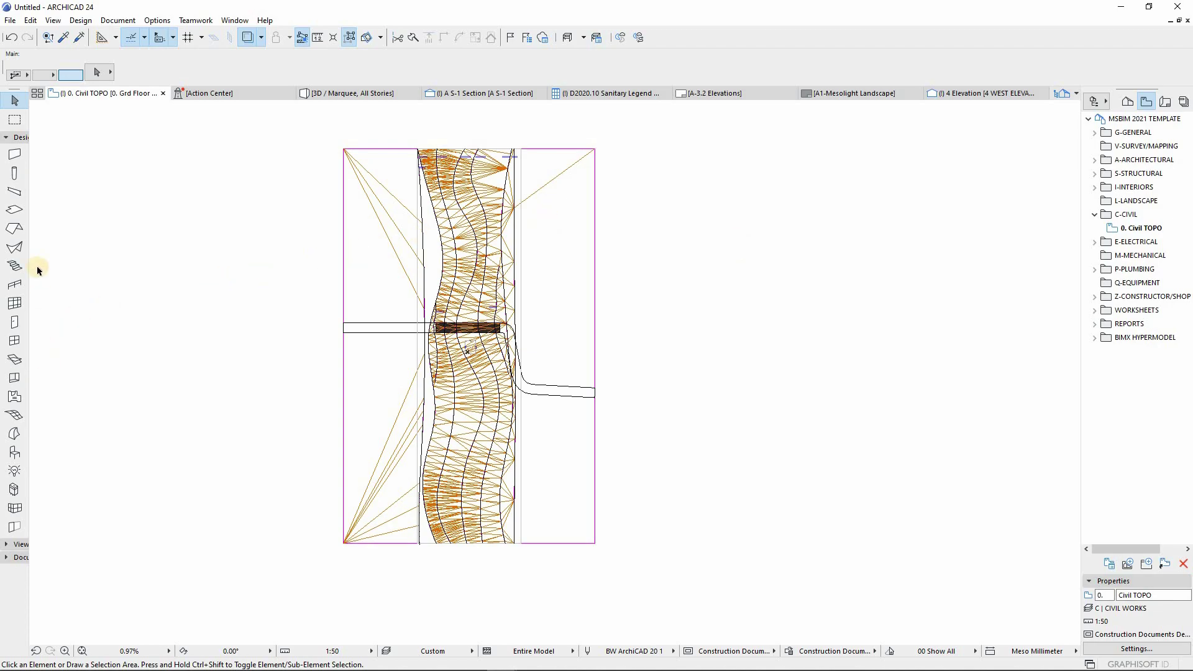
Set the new slab's structure to the Water material and its thickness to 9500.0.
click(13, 211)
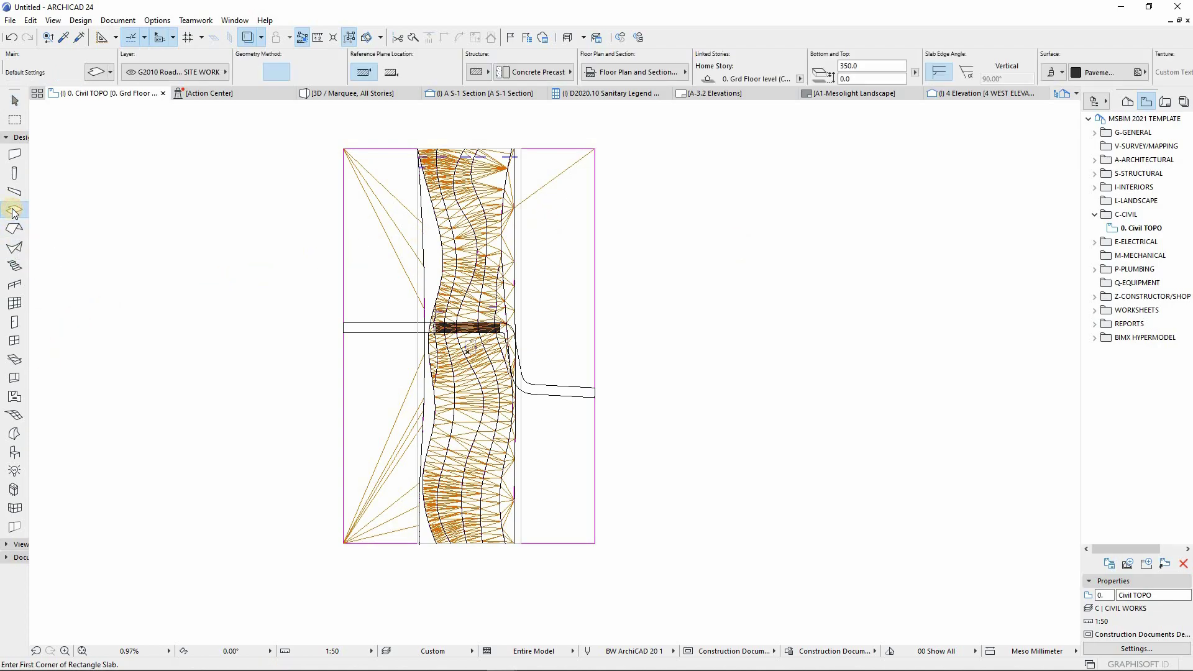
click(494, 71)
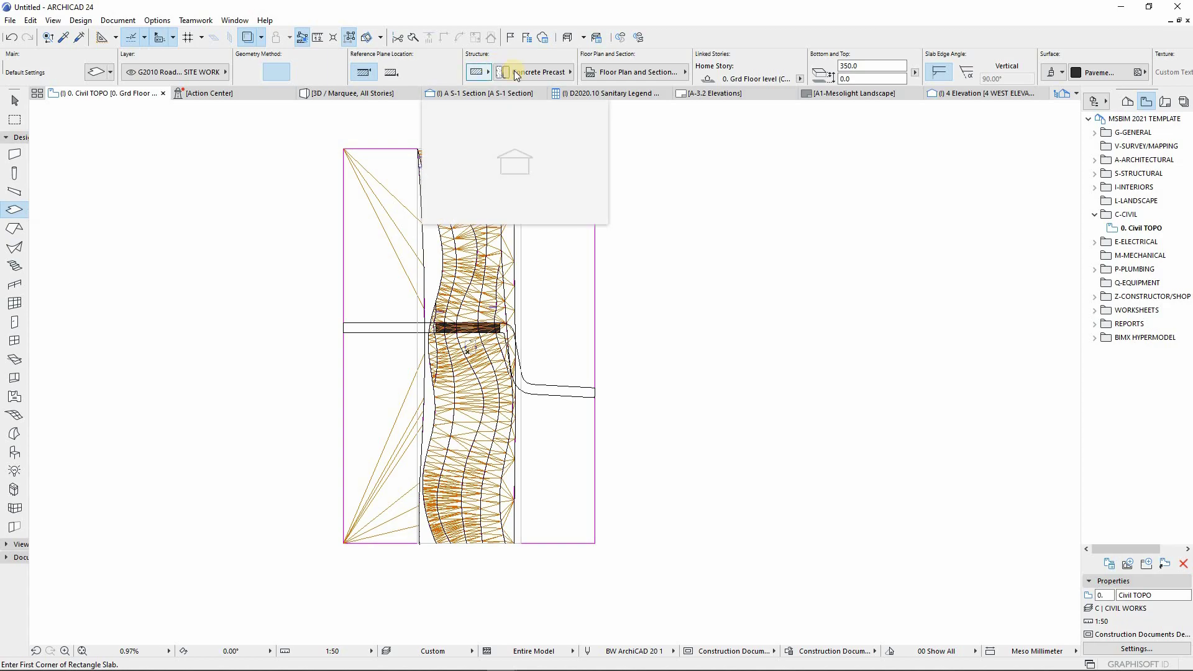
click(520, 72)
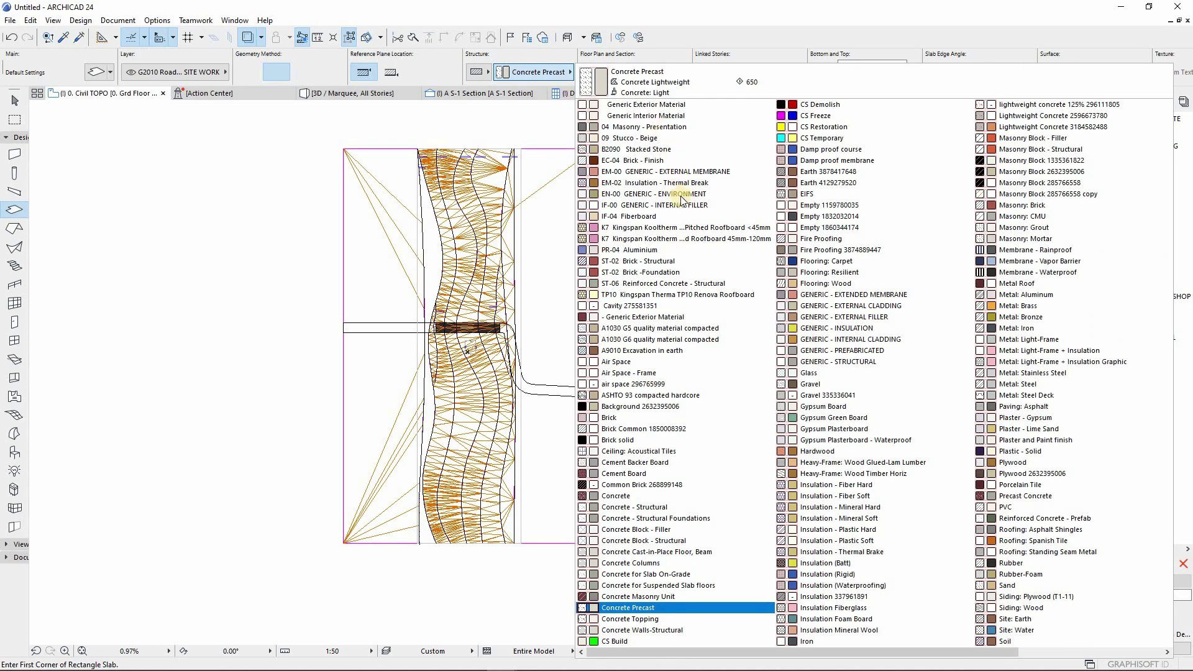
scroll(687, 218, down, 1)
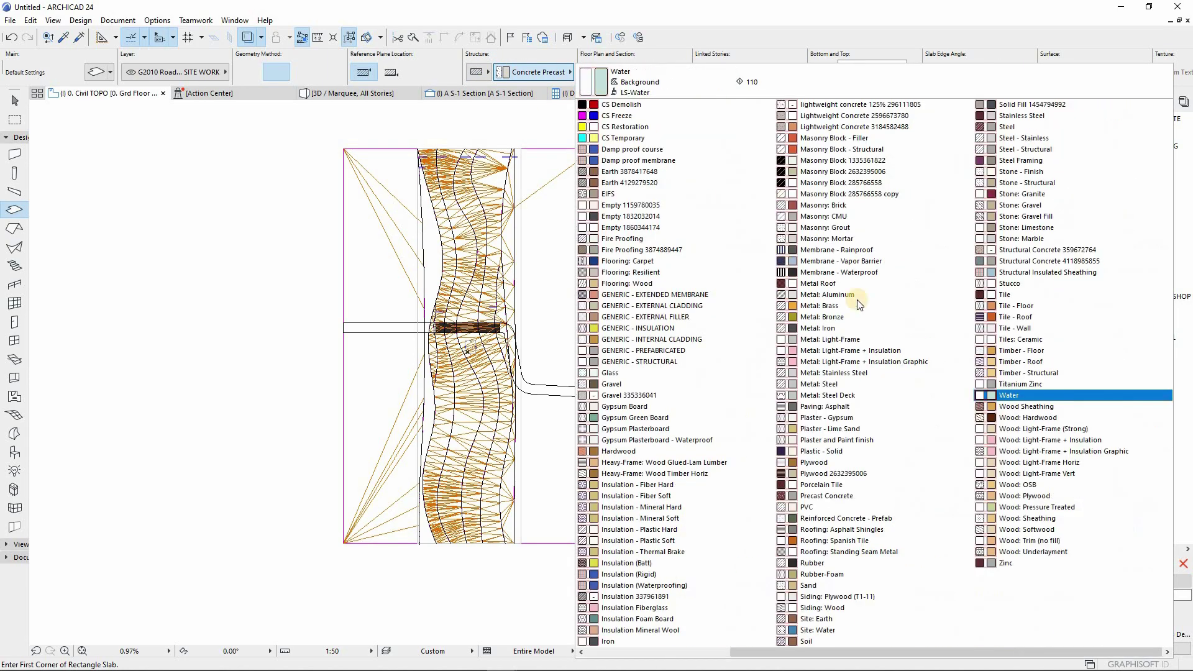
click(1011, 395)
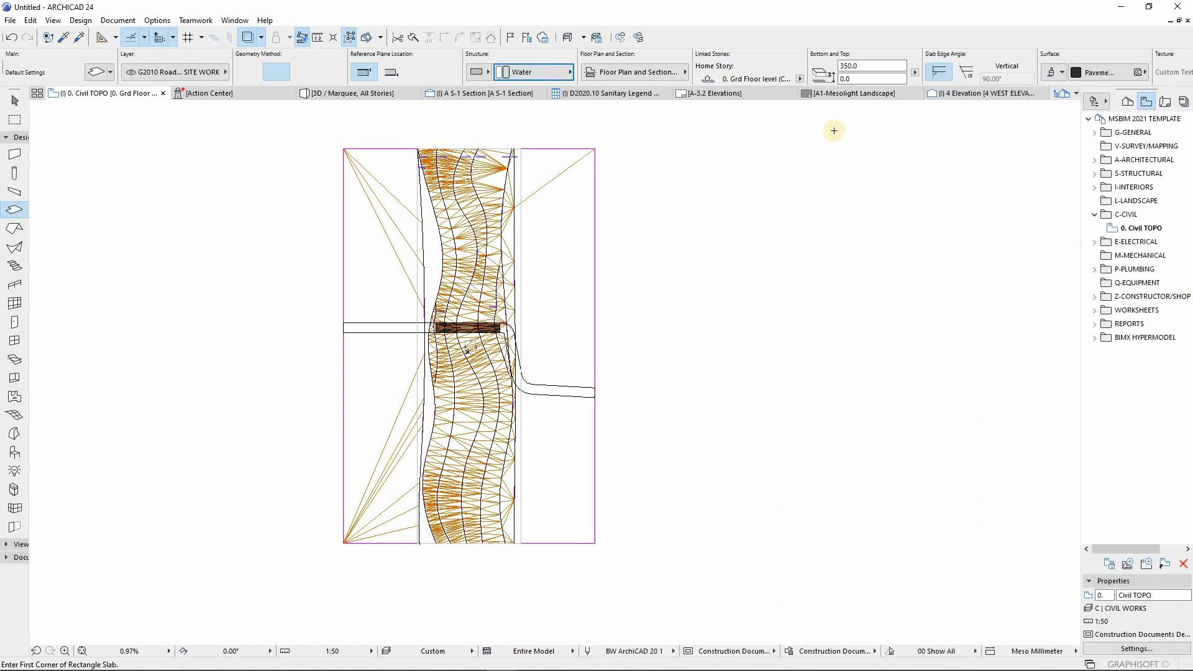
click(872, 62)
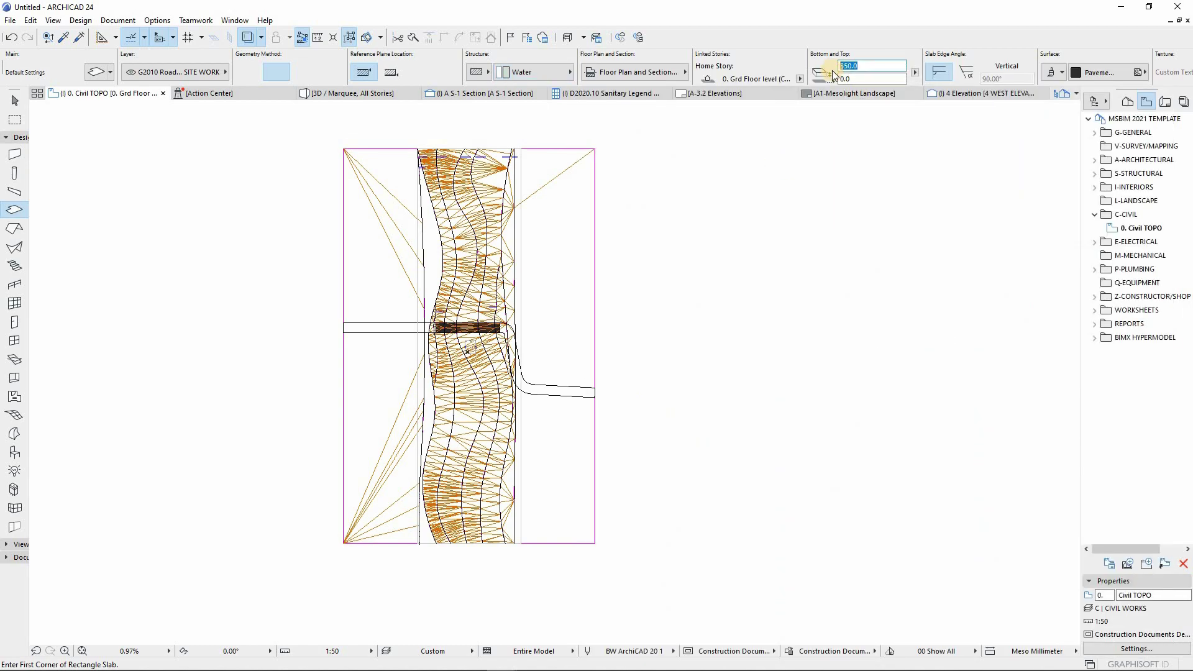
key(BackSpace)
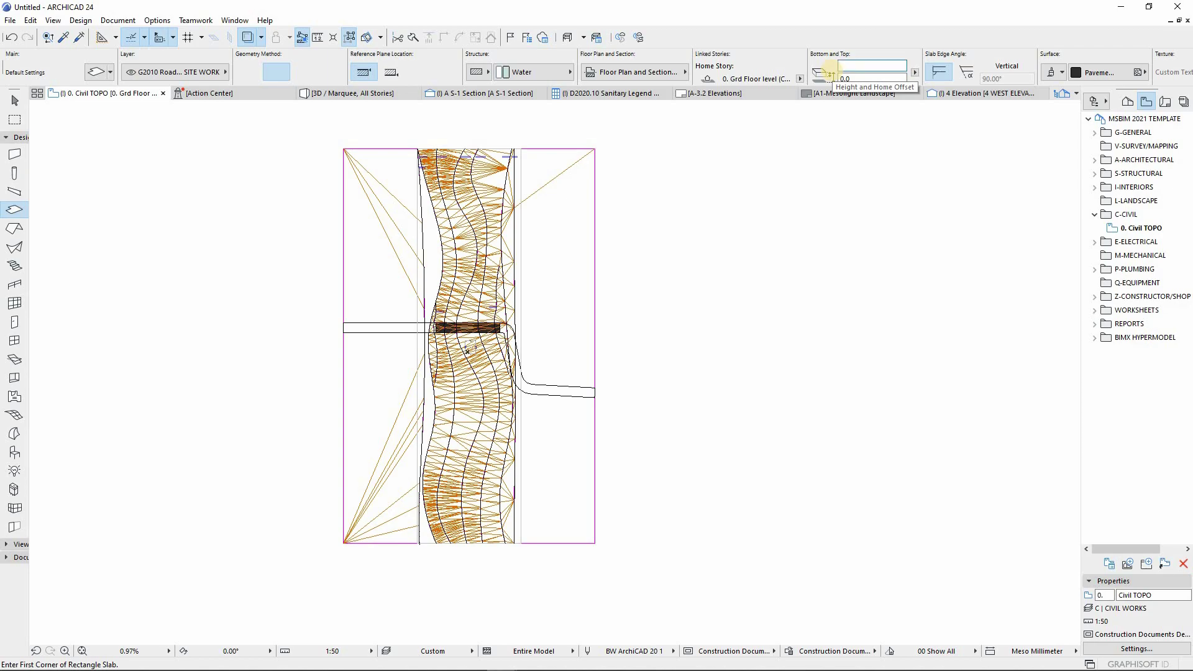
text(9500)
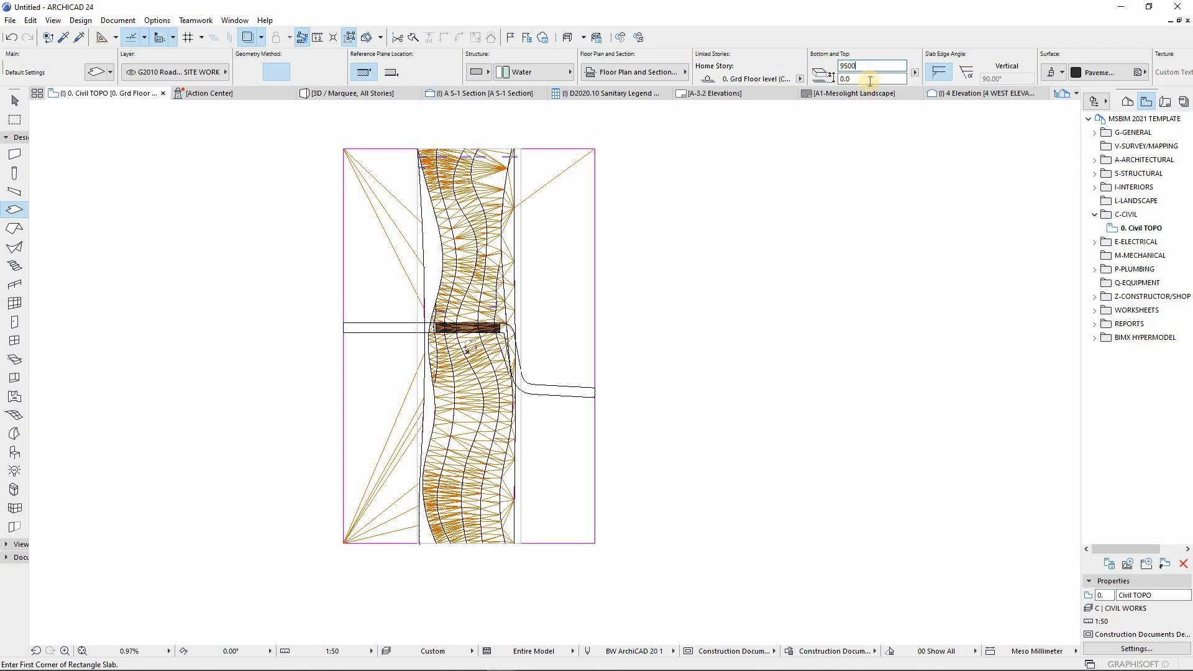
text(.0)
scroll(521, 134, up, 4)
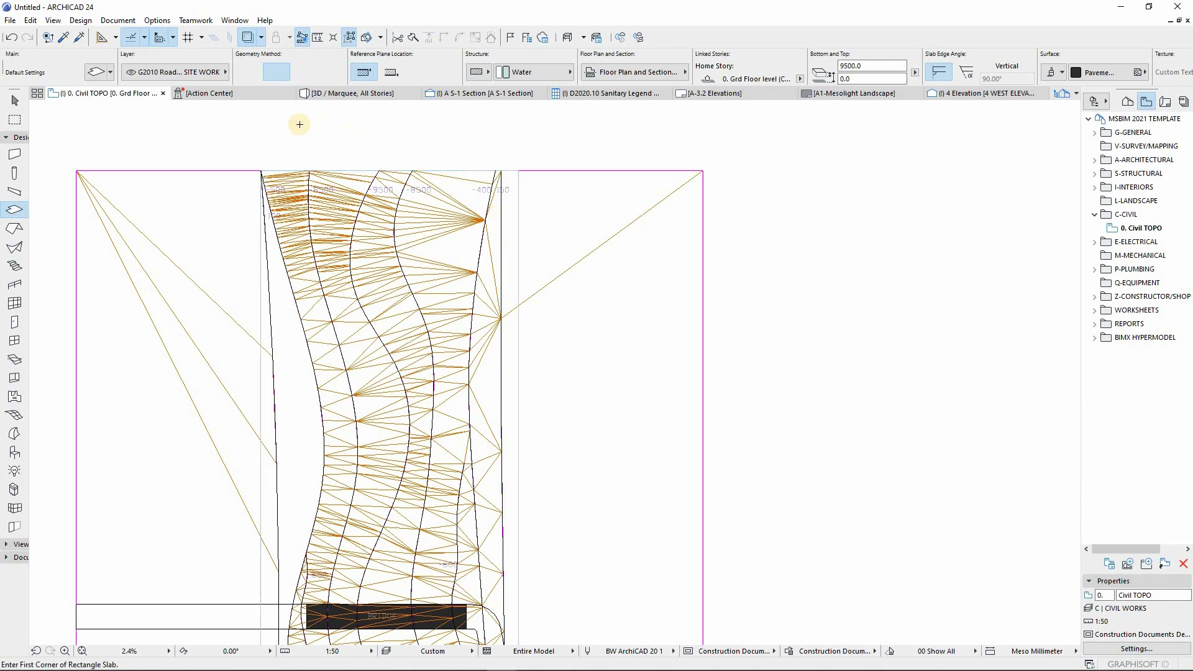
Orbit the 3D view to a low side angle and select the Water slab in the valley.
click(323, 94)
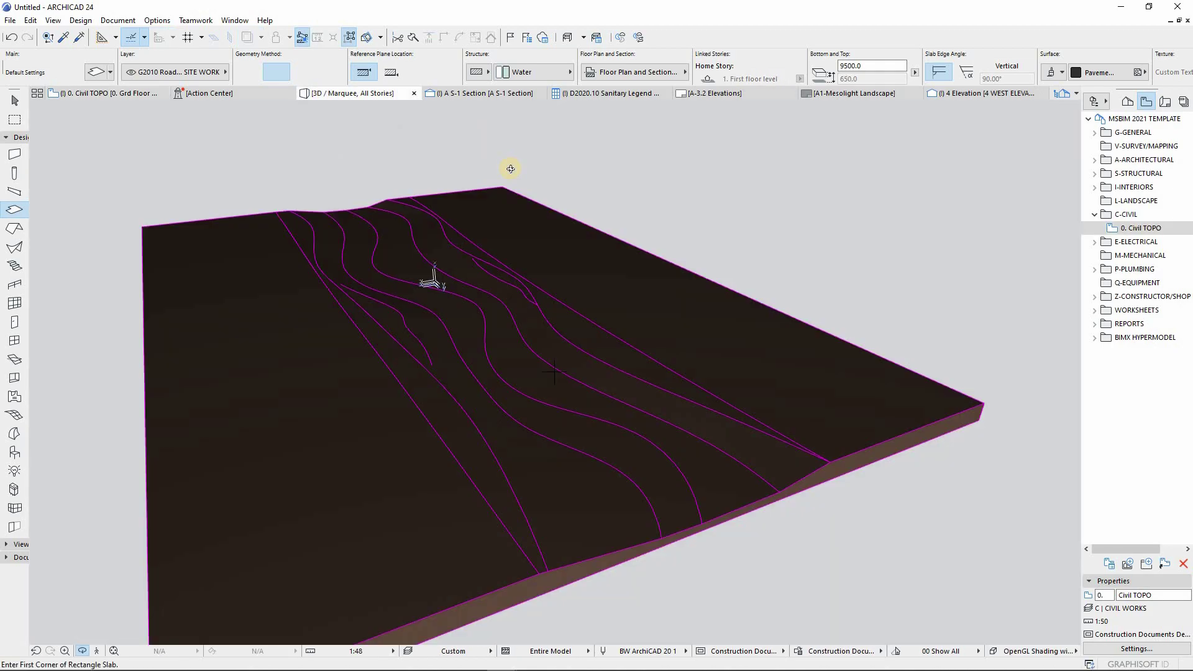
shift+middle_drag(506, 168, 690, 385)
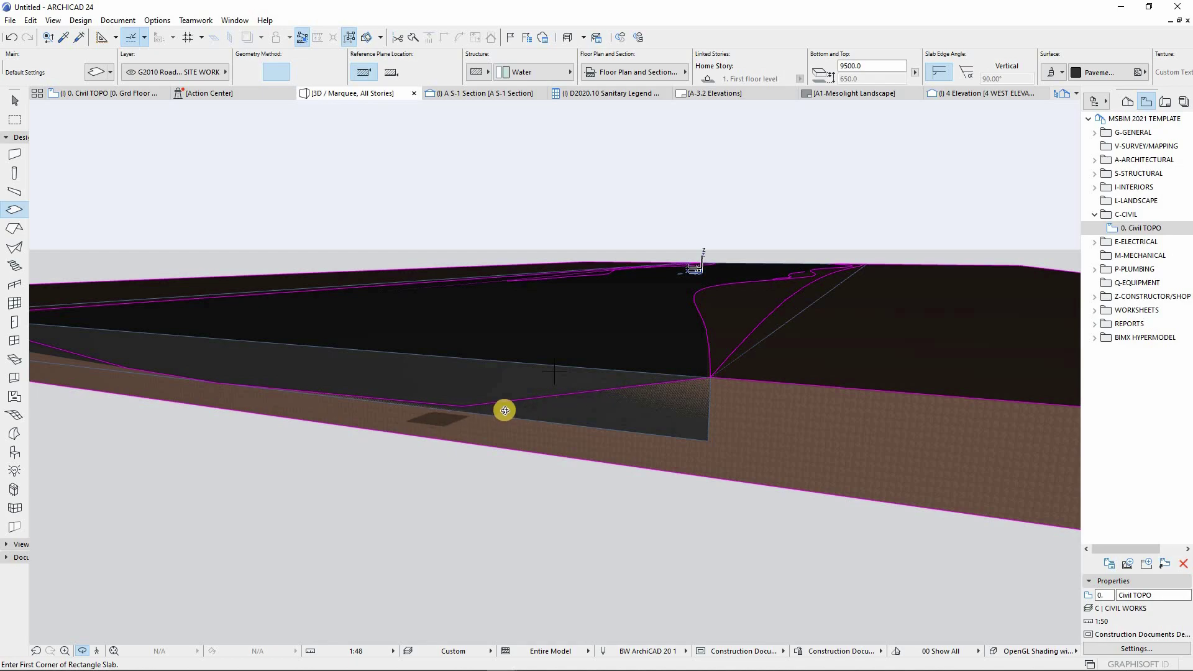
shift+middle_drag(492, 402, 687, 374)
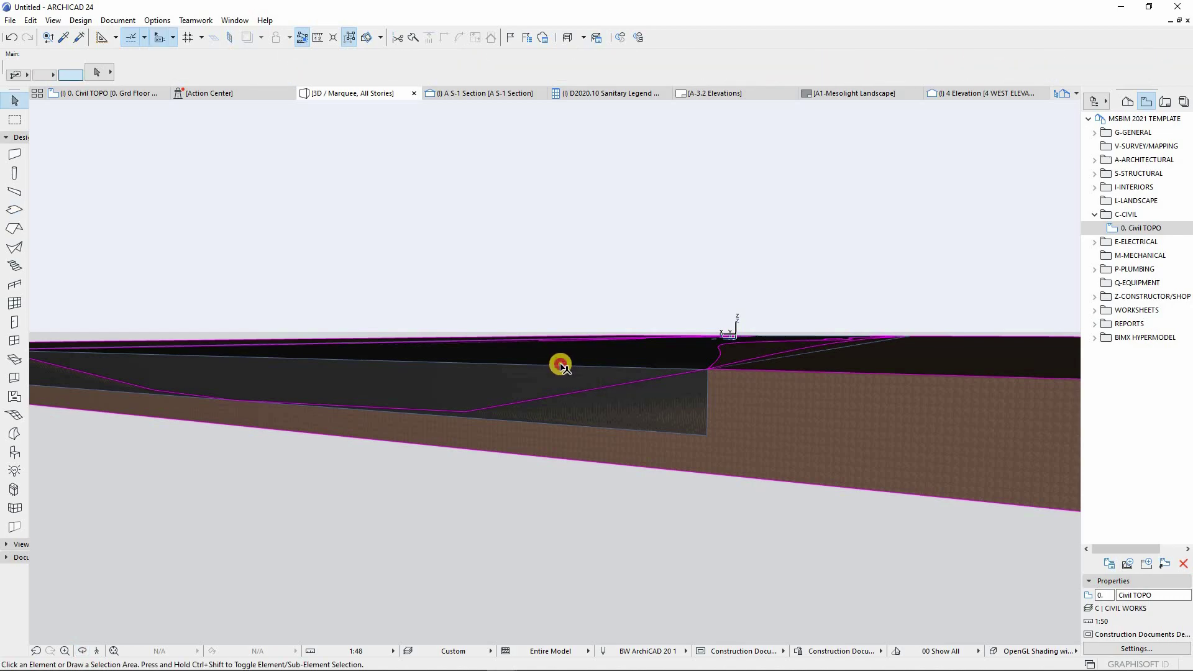
shift+click(560, 366)
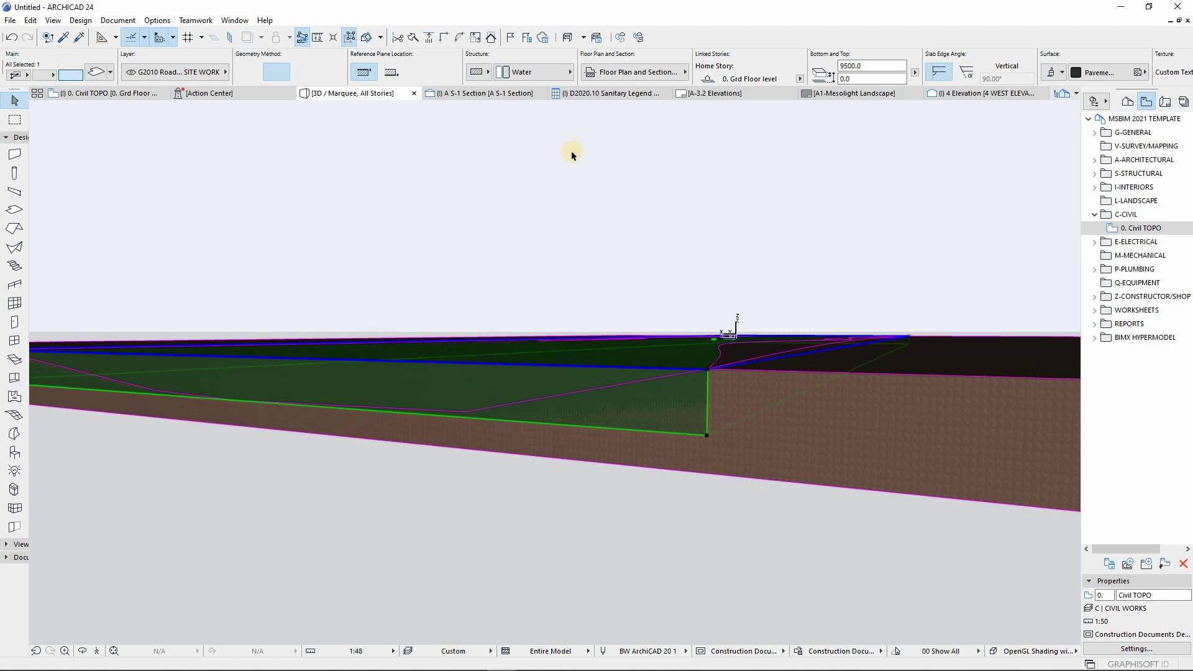
Start a Solid Element Operation from the selected water slab.
right_click(546, 159)
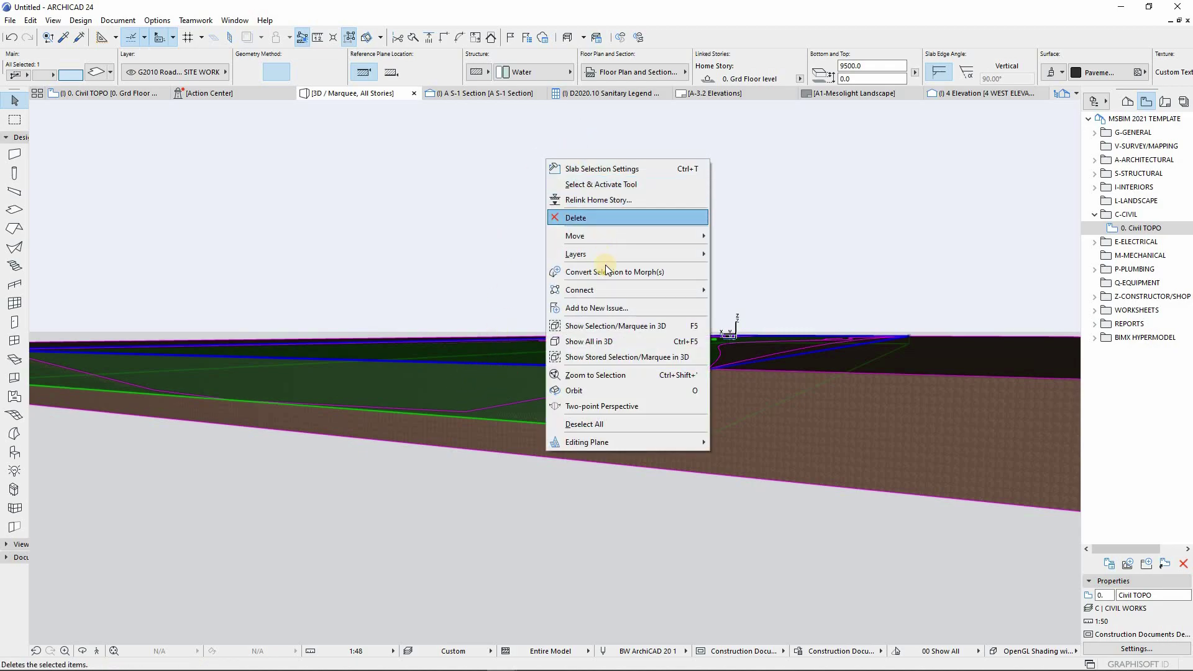
mouse_move(684, 290)
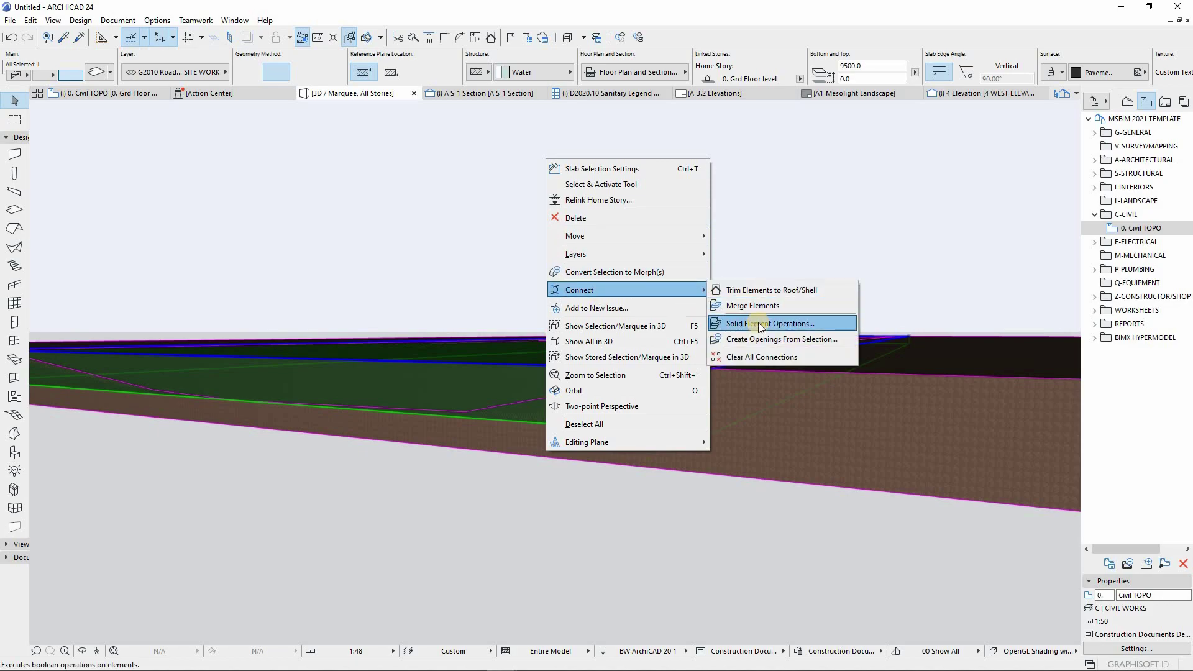
click(758, 323)
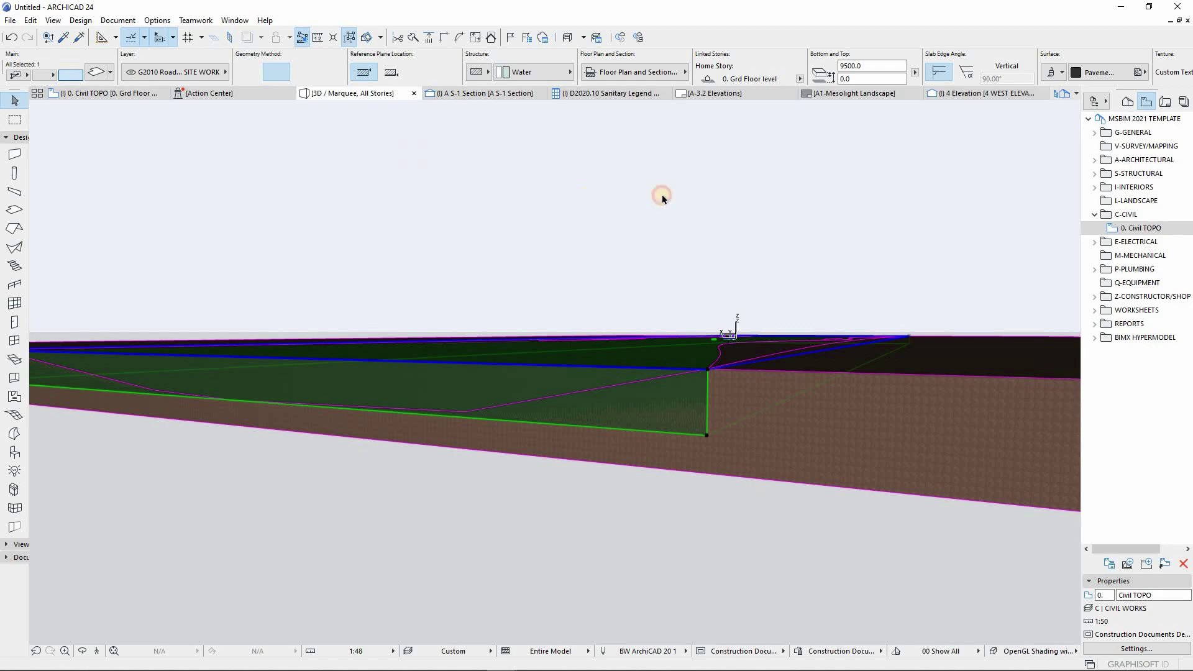
click(713, 183)
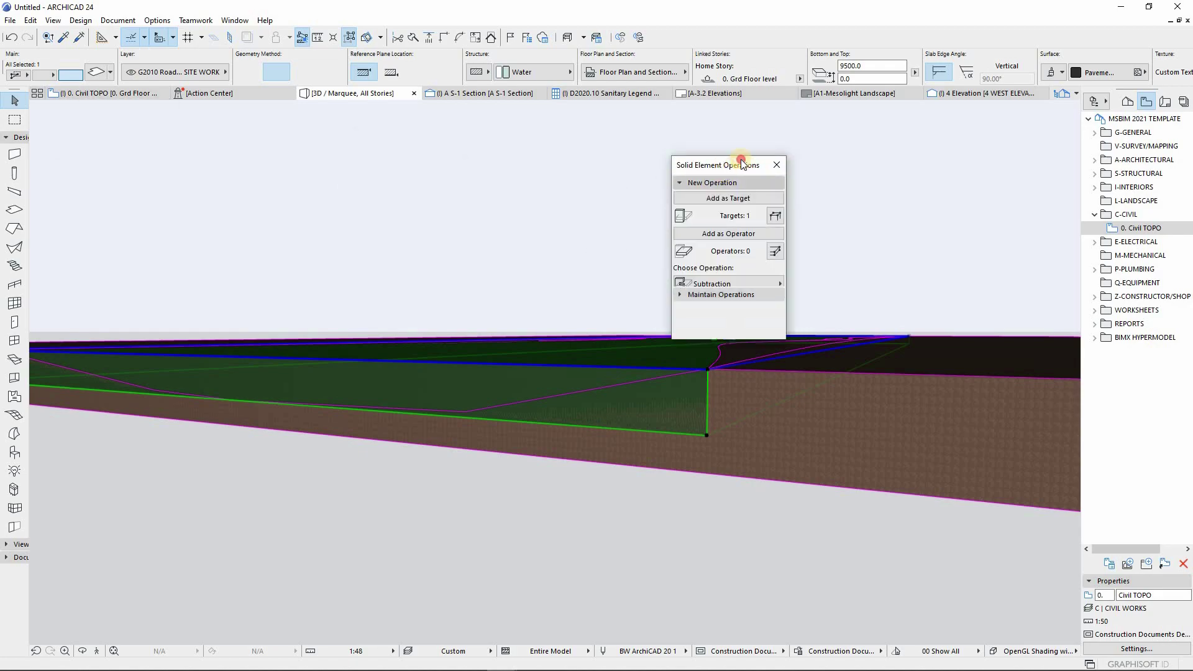
drag(742, 162, 829, 124)
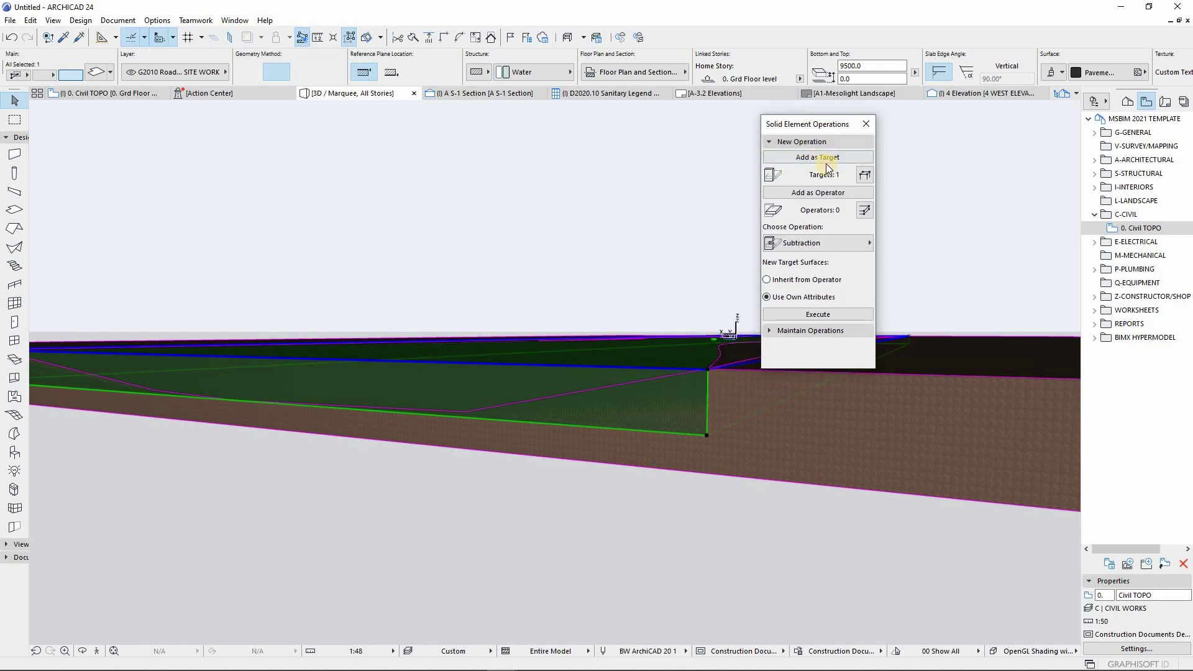
drag(840, 122, 875, 105)
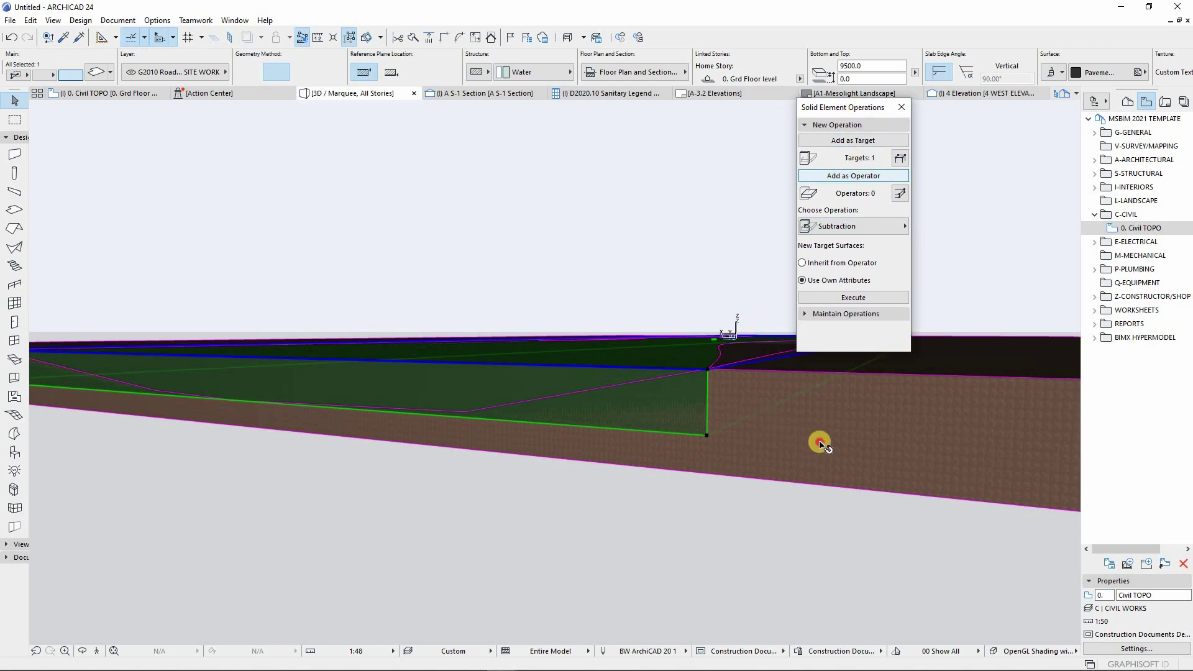
Add the slab as operator and execute Subtraction with downward extrusion on the terrain.
click(784, 400)
click(848, 229)
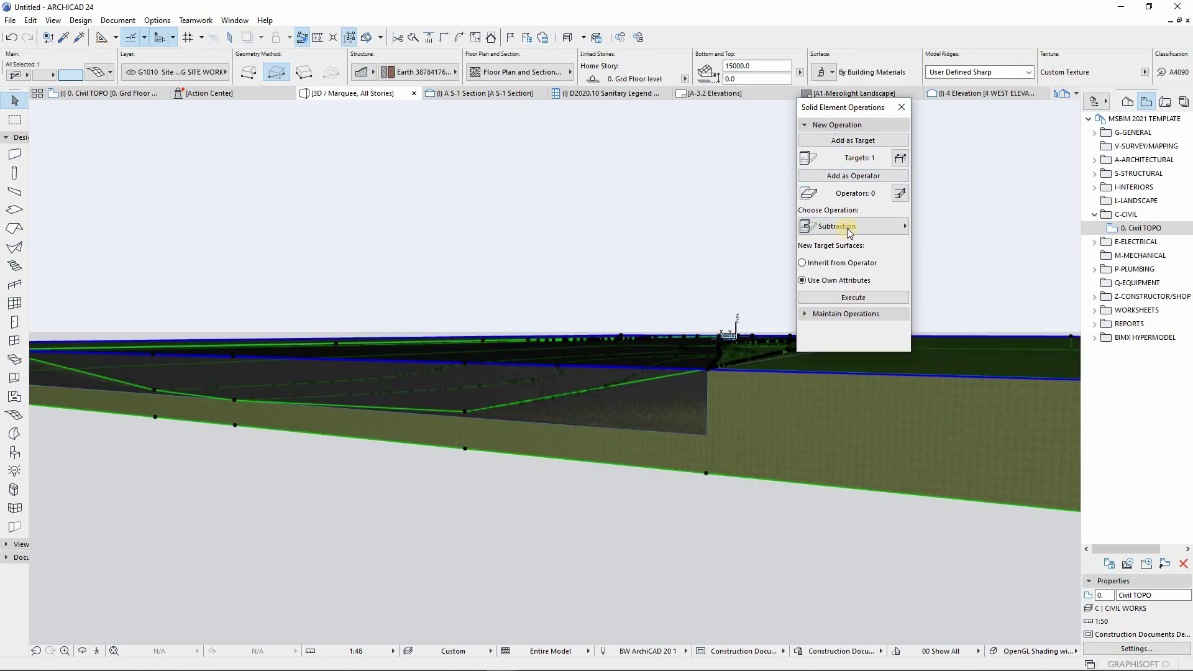
click(856, 178)
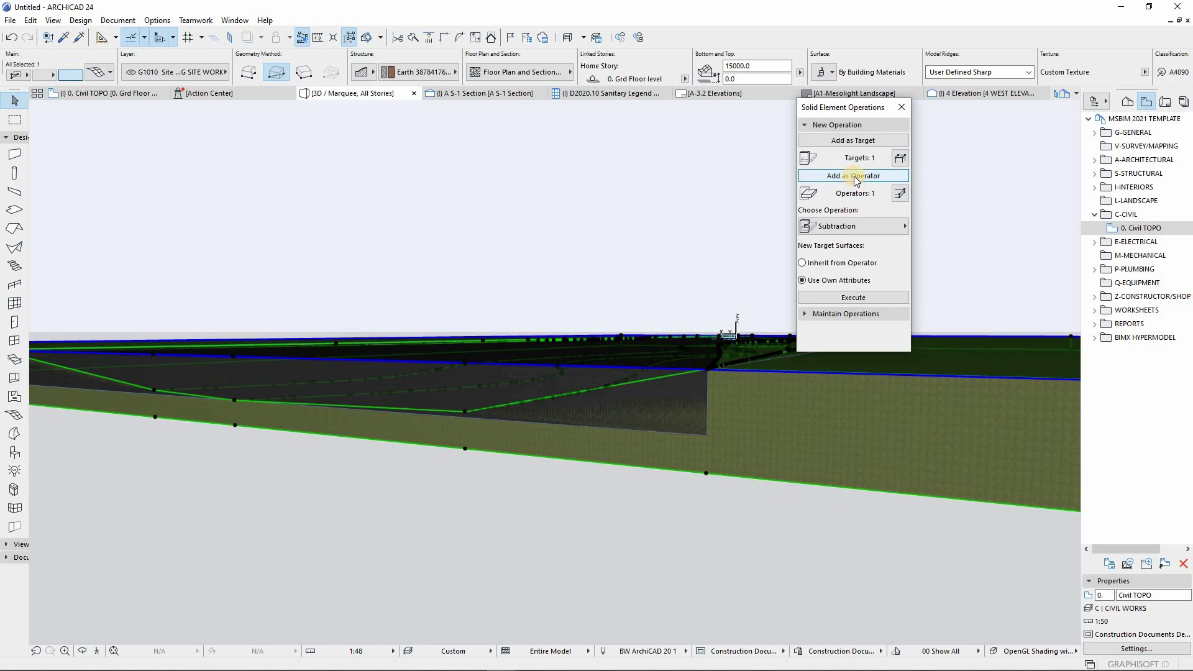
click(698, 381)
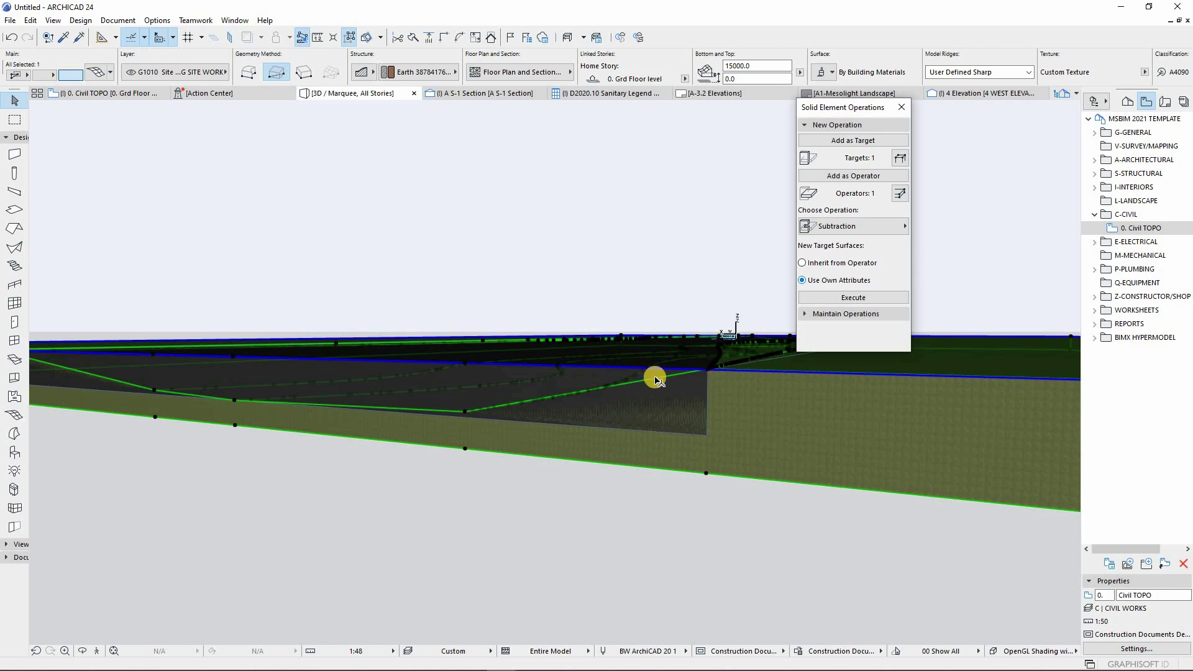
click(830, 231)
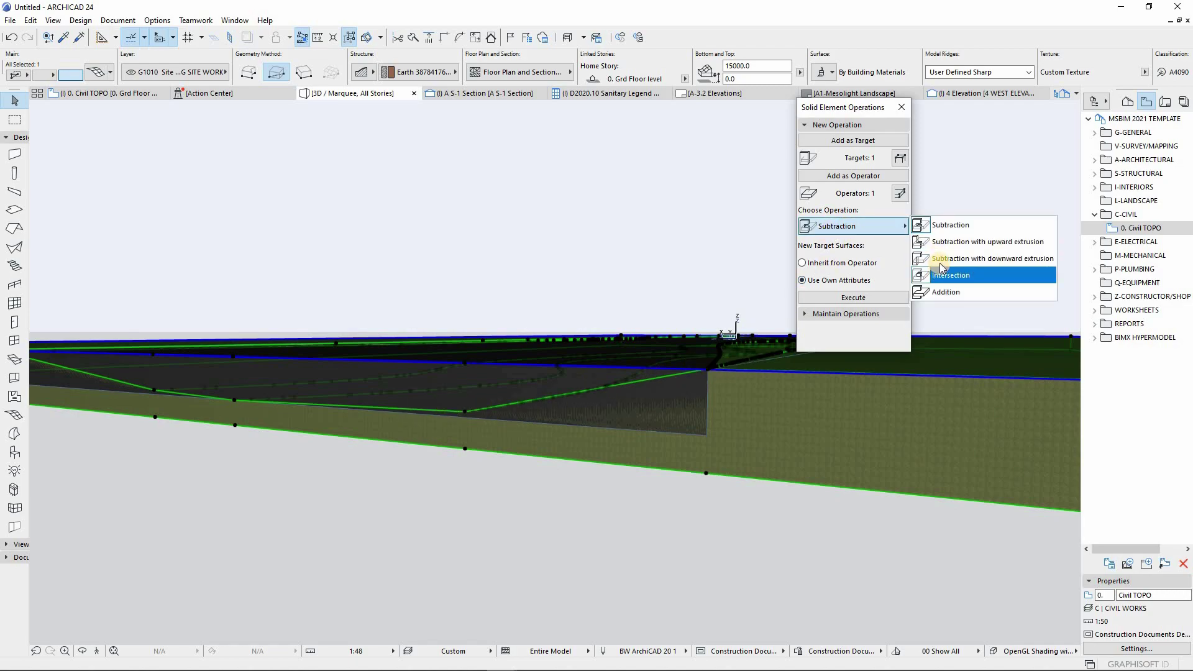
click(959, 258)
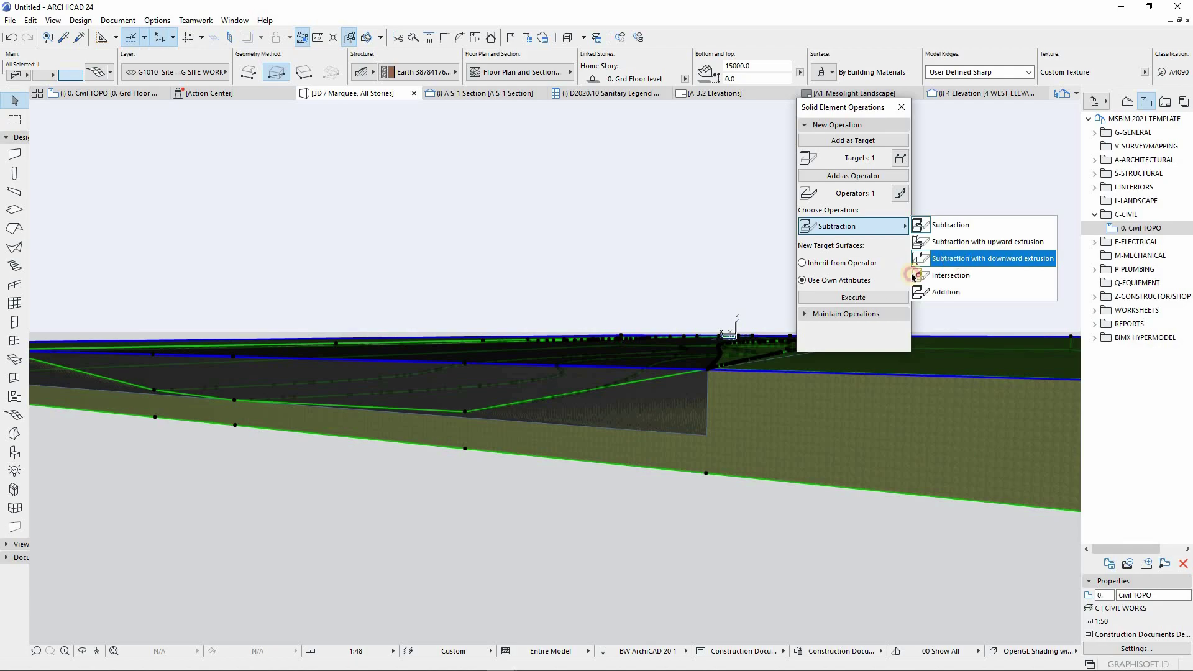
click(853, 298)
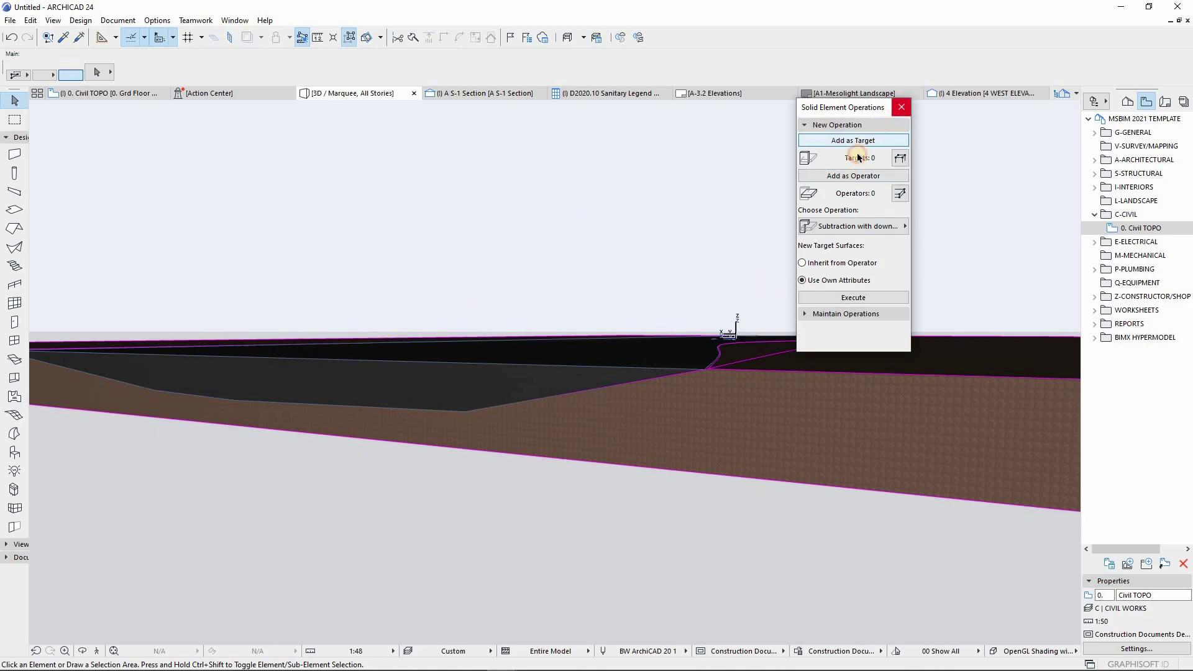
Close the Solid Element Operations panel, orbit over the cut terrain, and select the water slab.
click(901, 107)
shift+middle_drag(233, 488, 365, 434)
shift+middle_drag(429, 383, 484, 389)
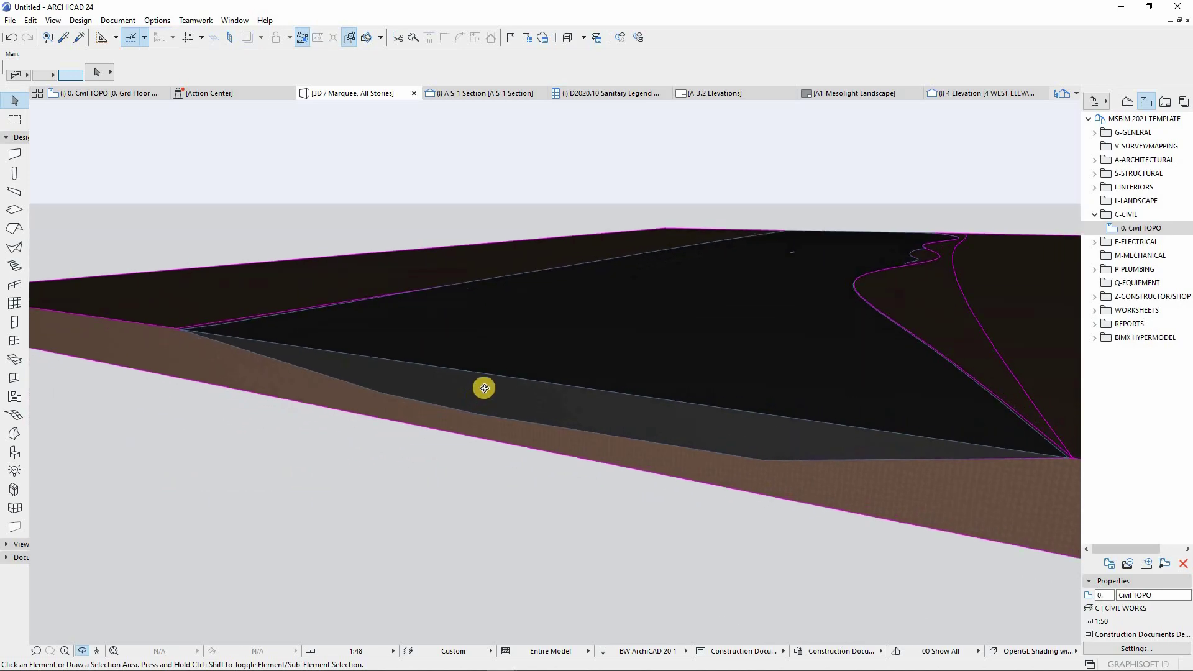
click(567, 335)
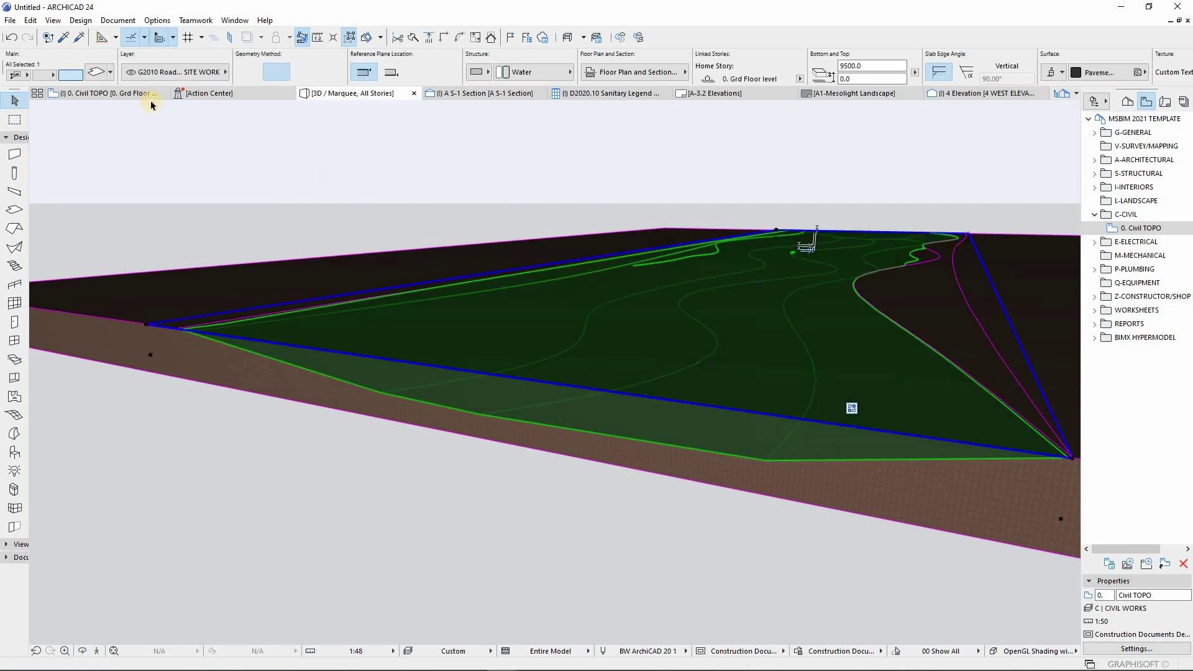
Override the slab's top, side and bottom surfaces with the Water material.
click(99, 73)
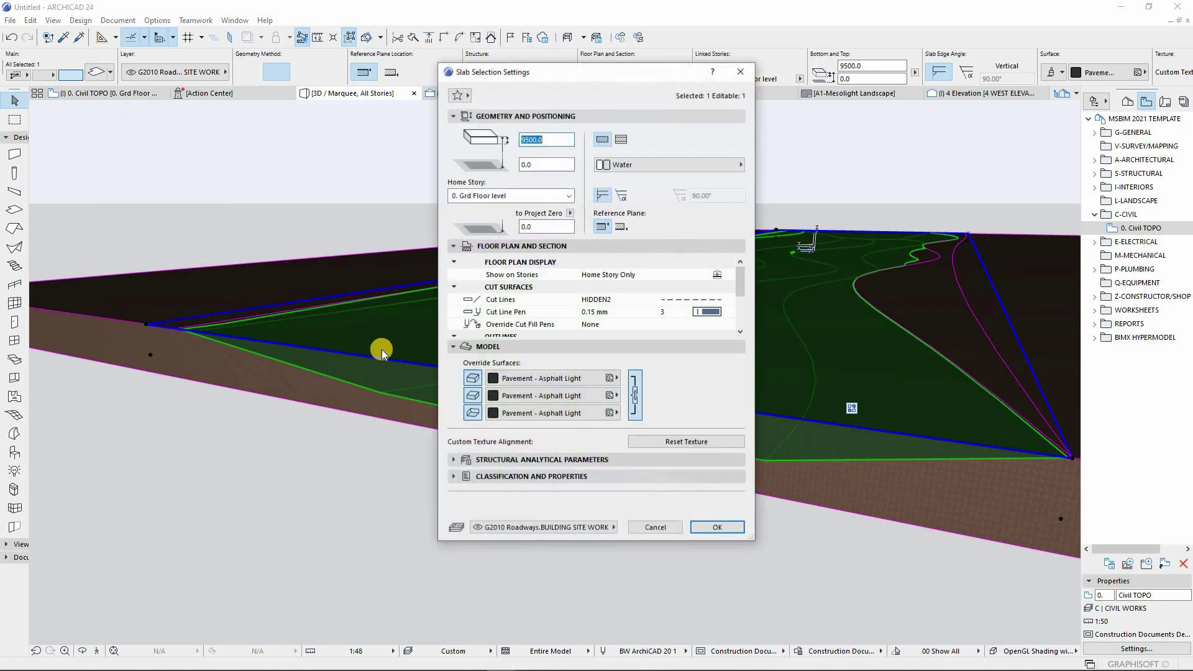
click(473, 379)
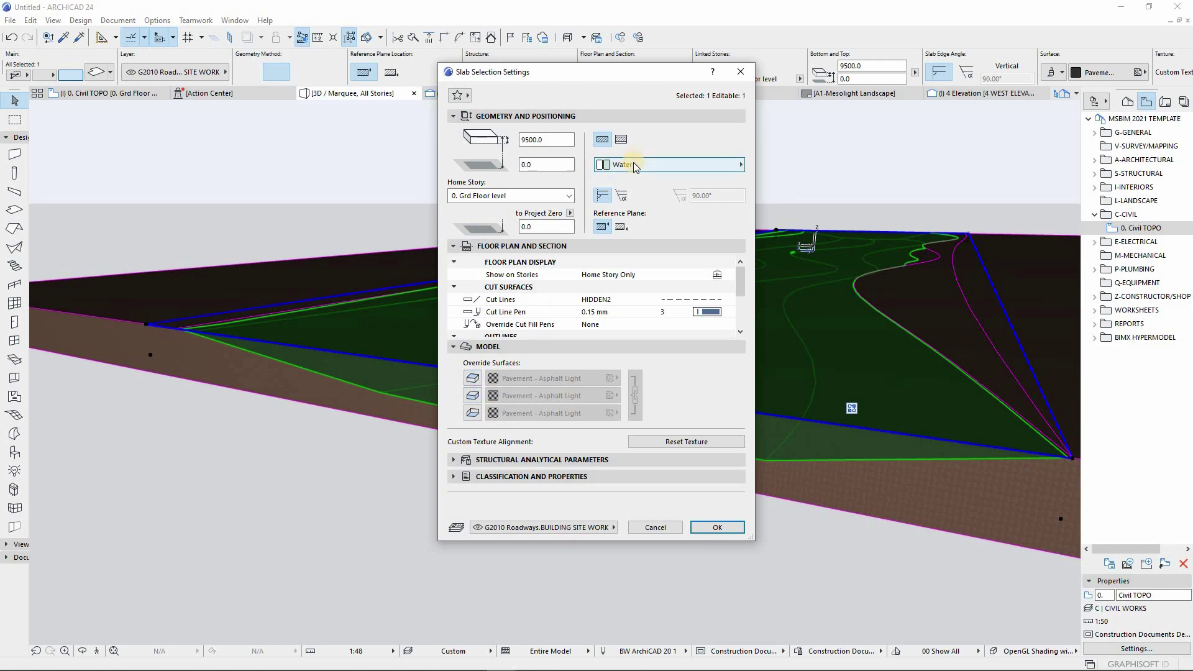
click(472, 378)
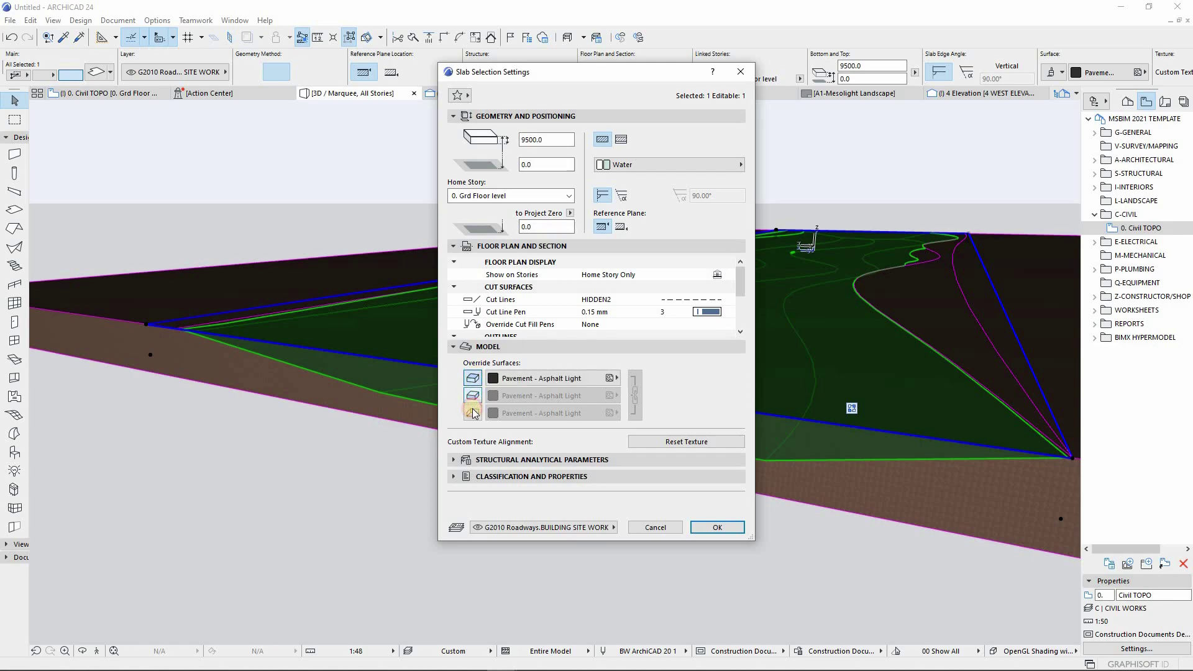
click(474, 412)
click(472, 395)
click(546, 395)
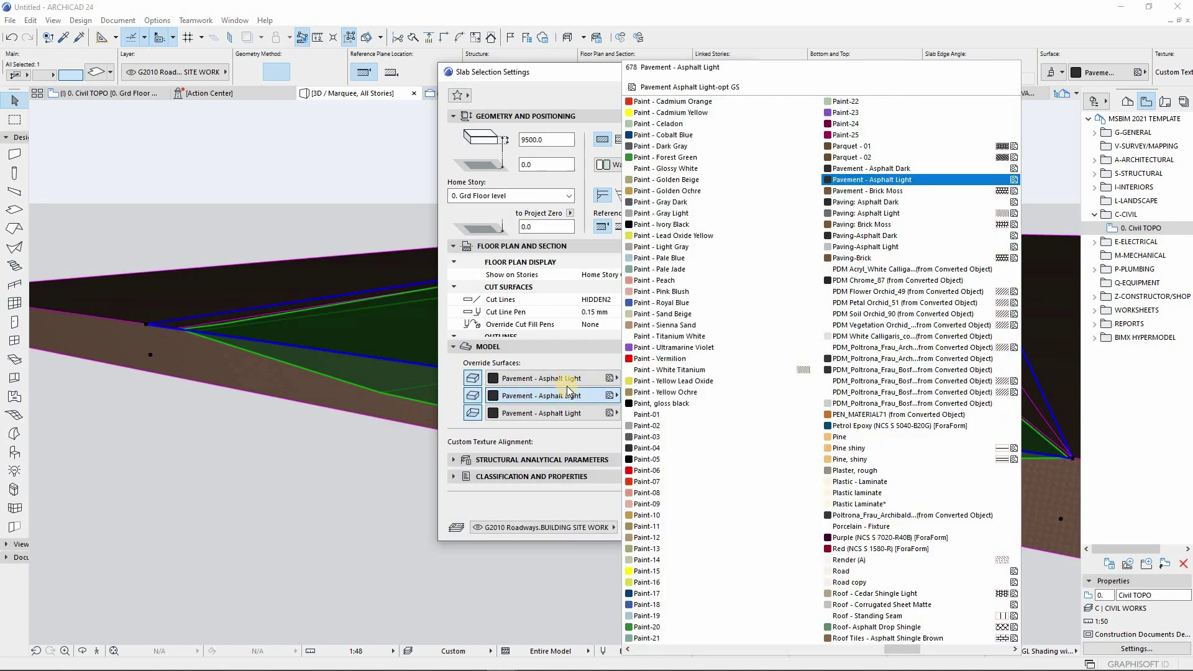
key(w)
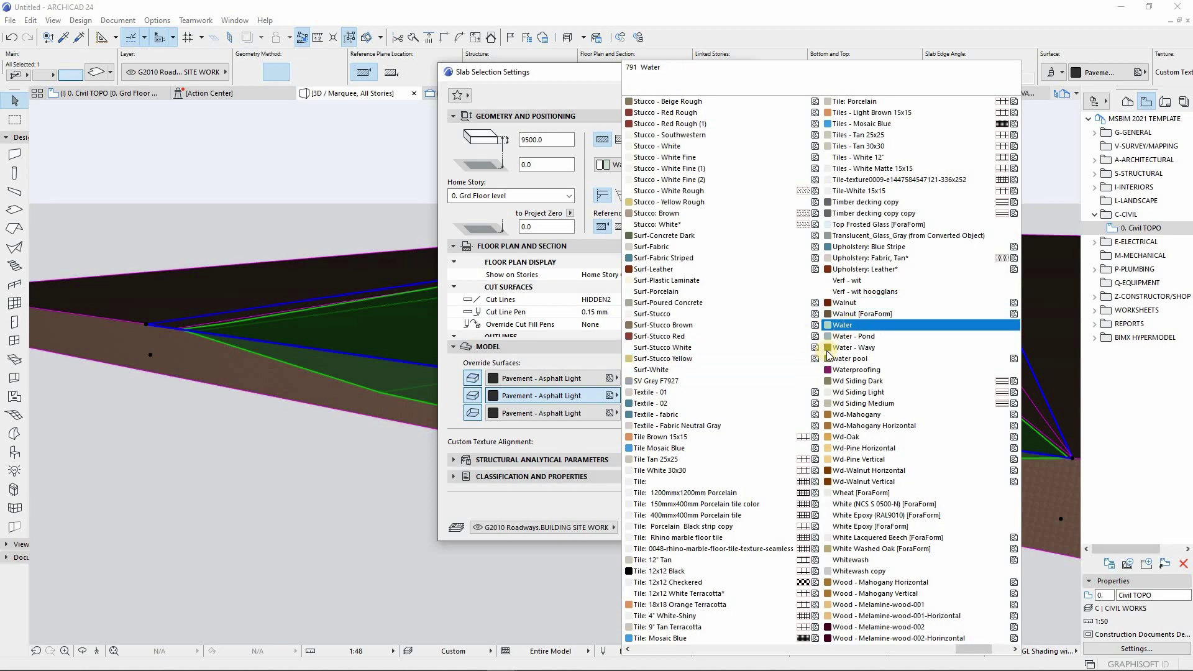
click(846, 325)
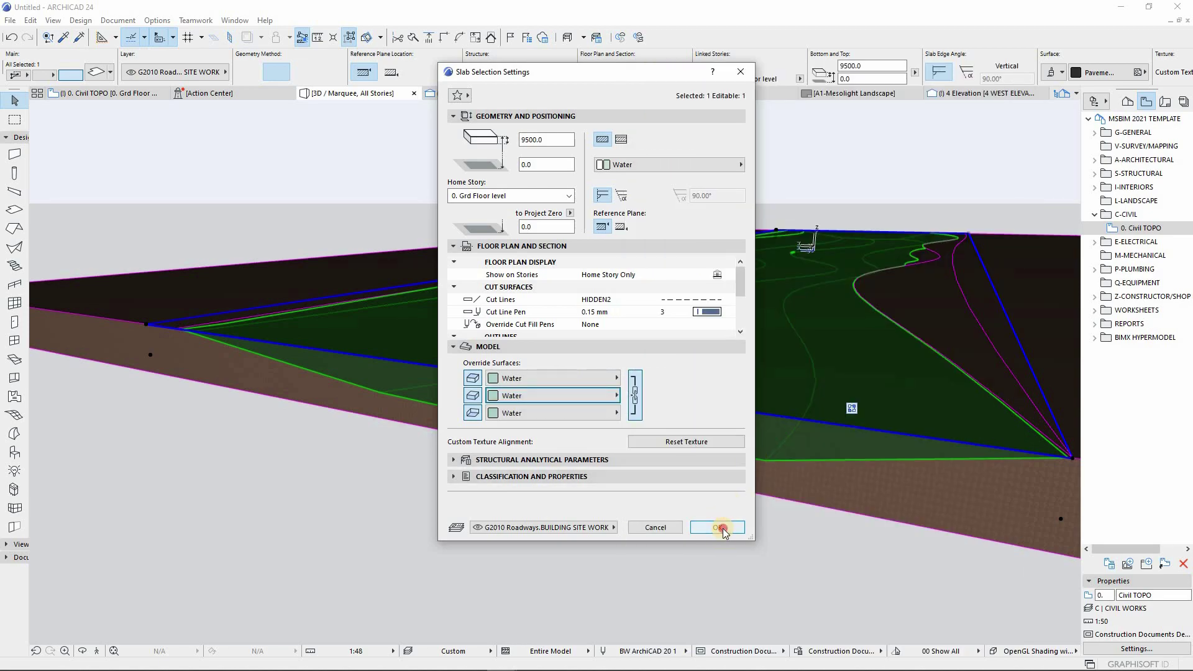
click(718, 528)
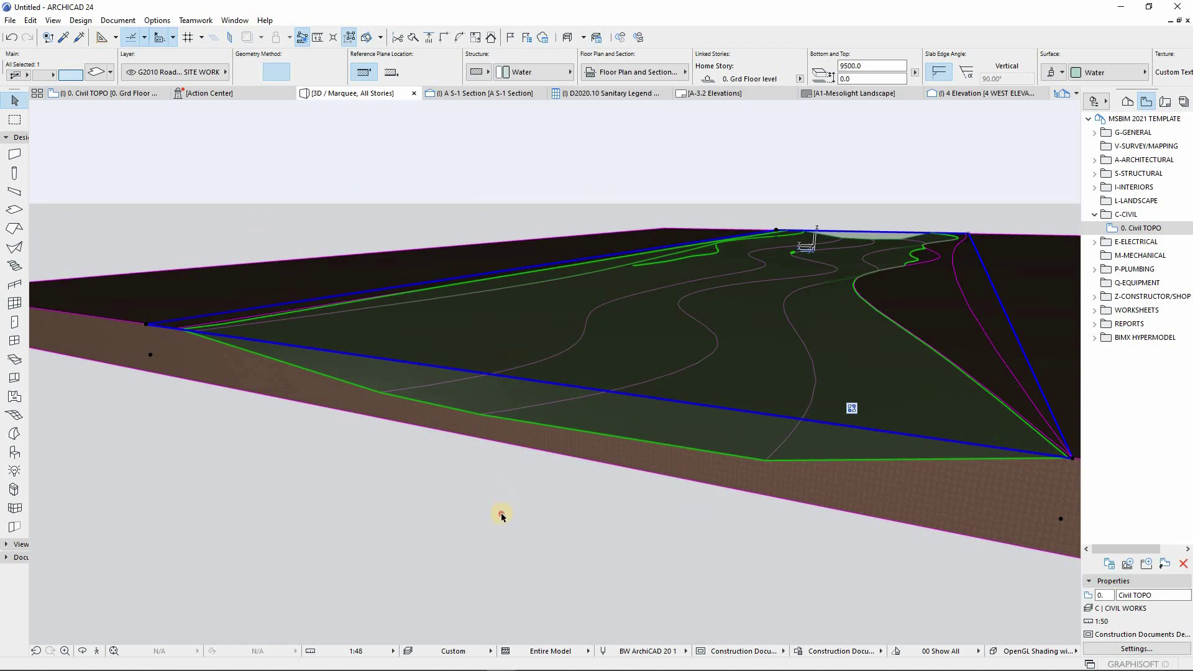
Set the water slab's bottom elevation to -2500.0 in the Info Box.
click(644, 513)
shift+middle_drag(606, 415, 437, 391)
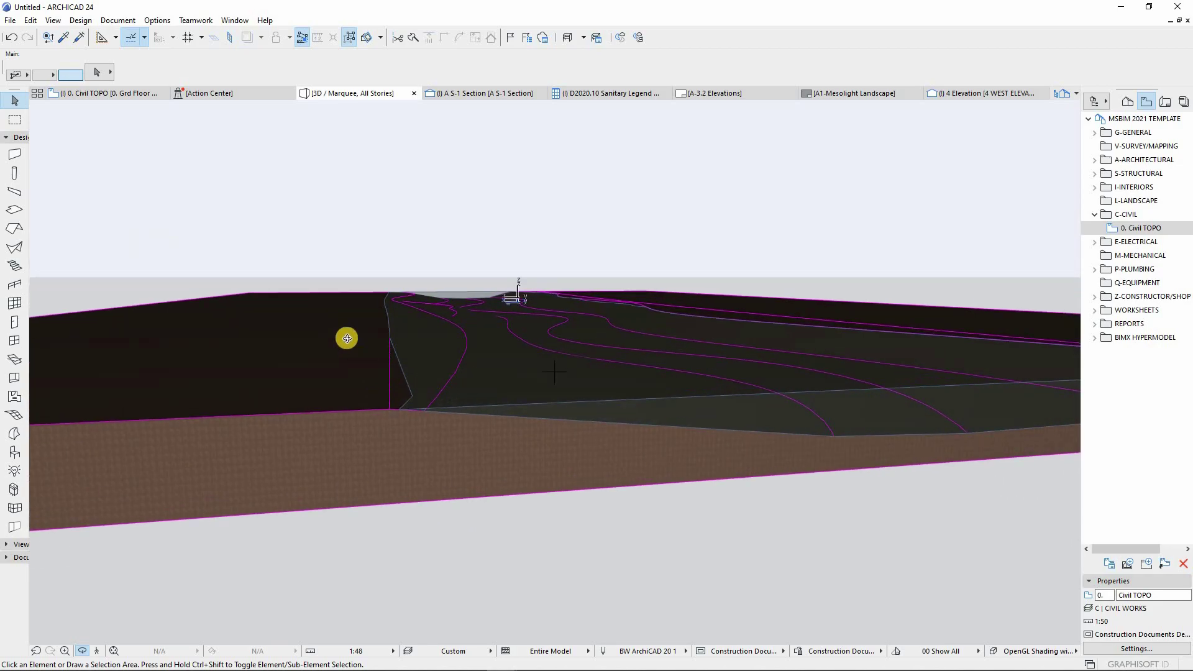
click(549, 283)
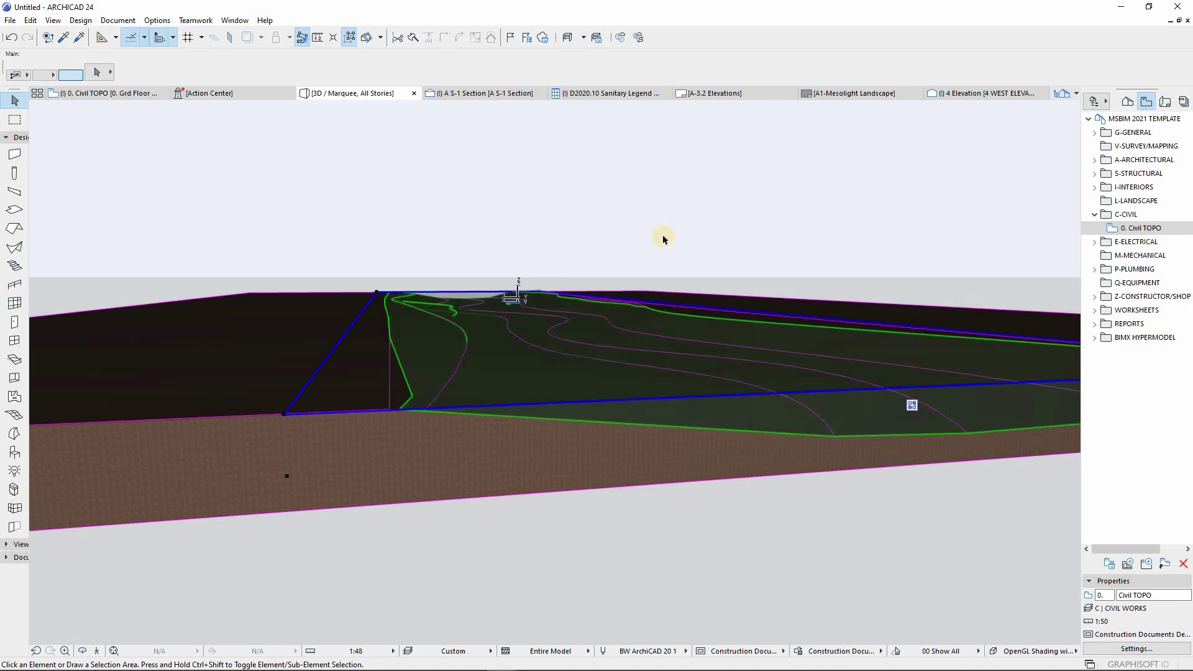
click(852, 75)
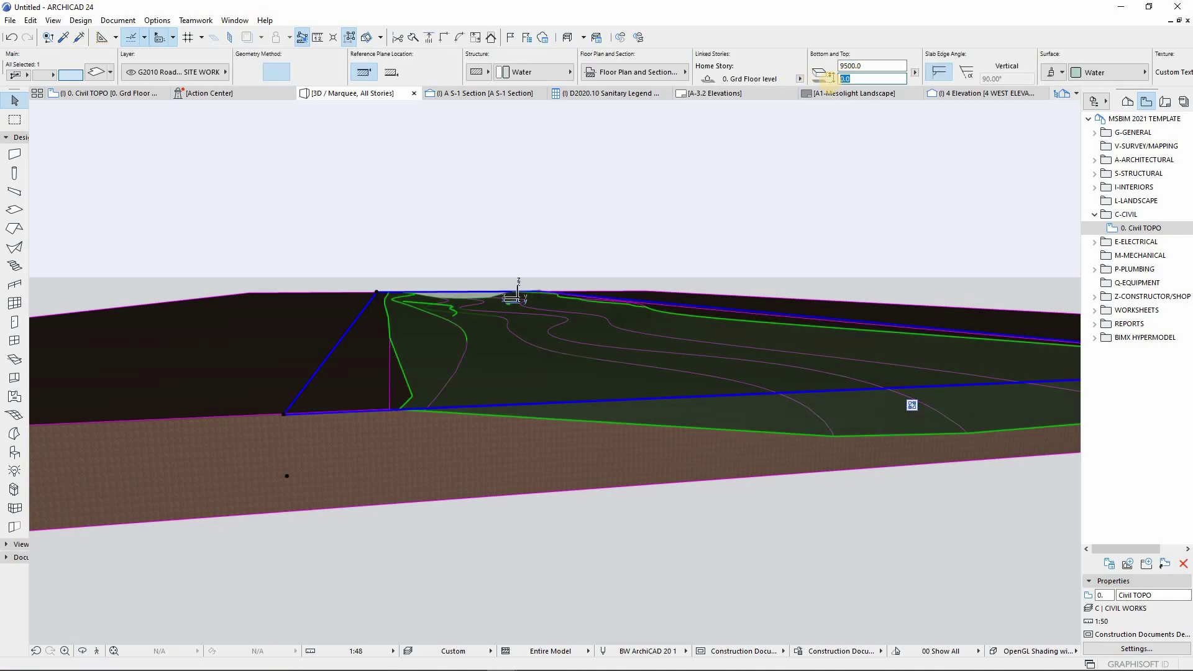
text(-250)
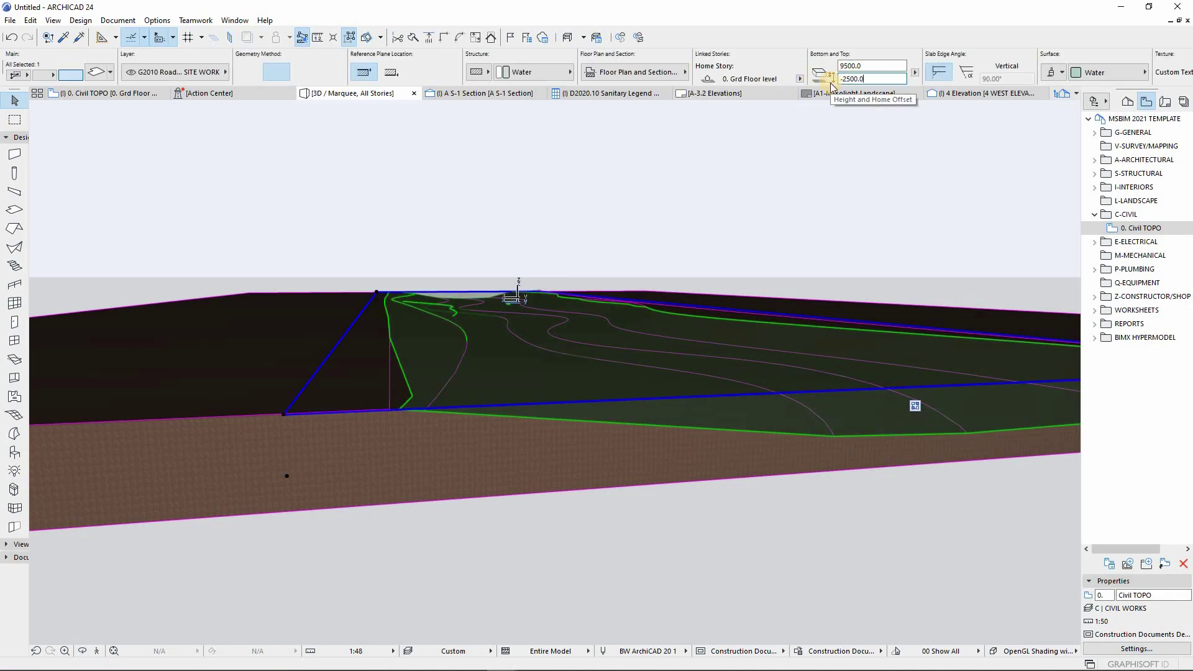
key(Return)
shift+middle_drag(603, 374, 858, 101)
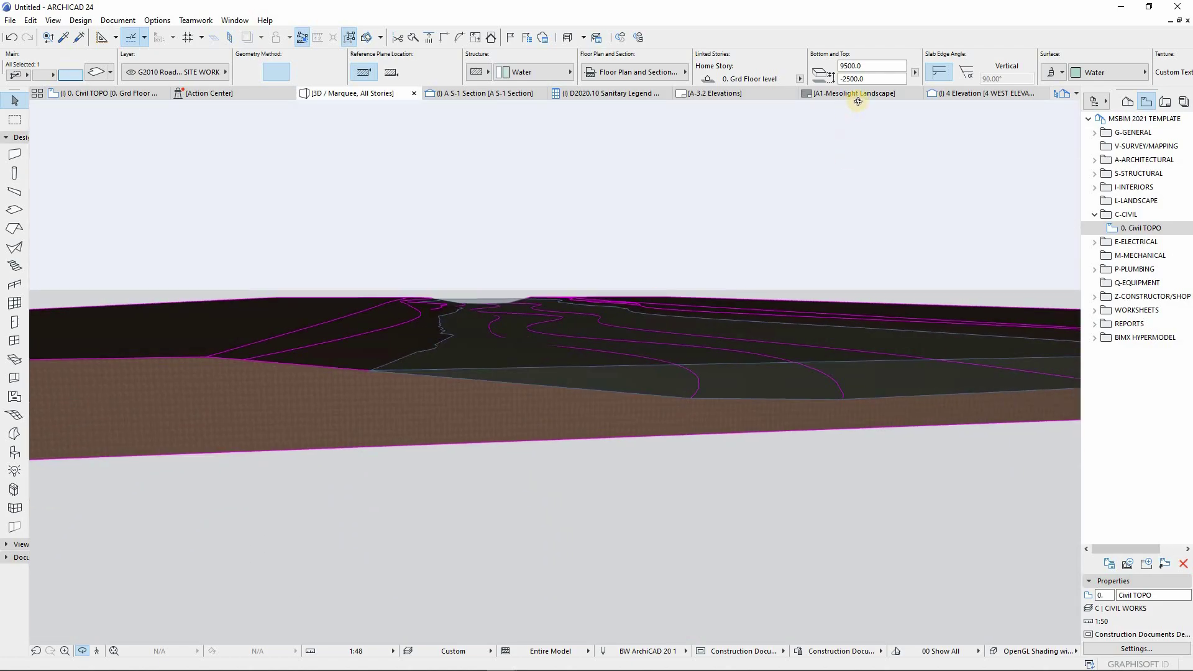
Change the slab's bottom elevation to -2000.0 and check the water filling the channel.
double_click(848, 79)
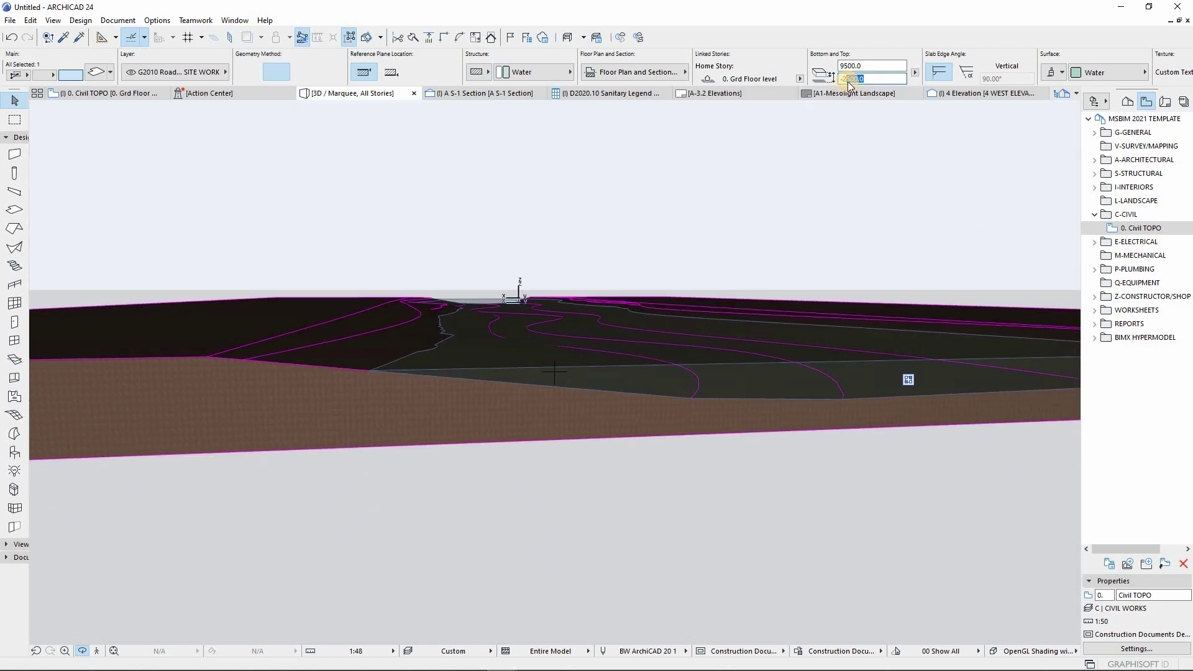
text(2000.0)
click(631, 223)
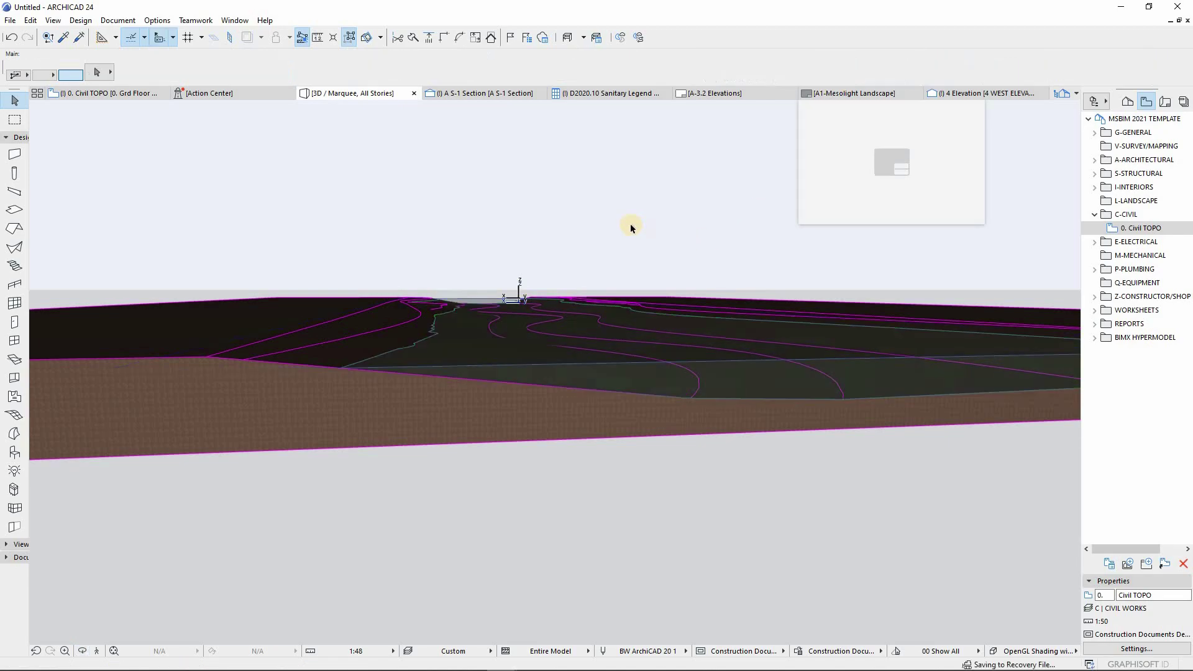
shift+middle_drag(660, 249, 537, 210)
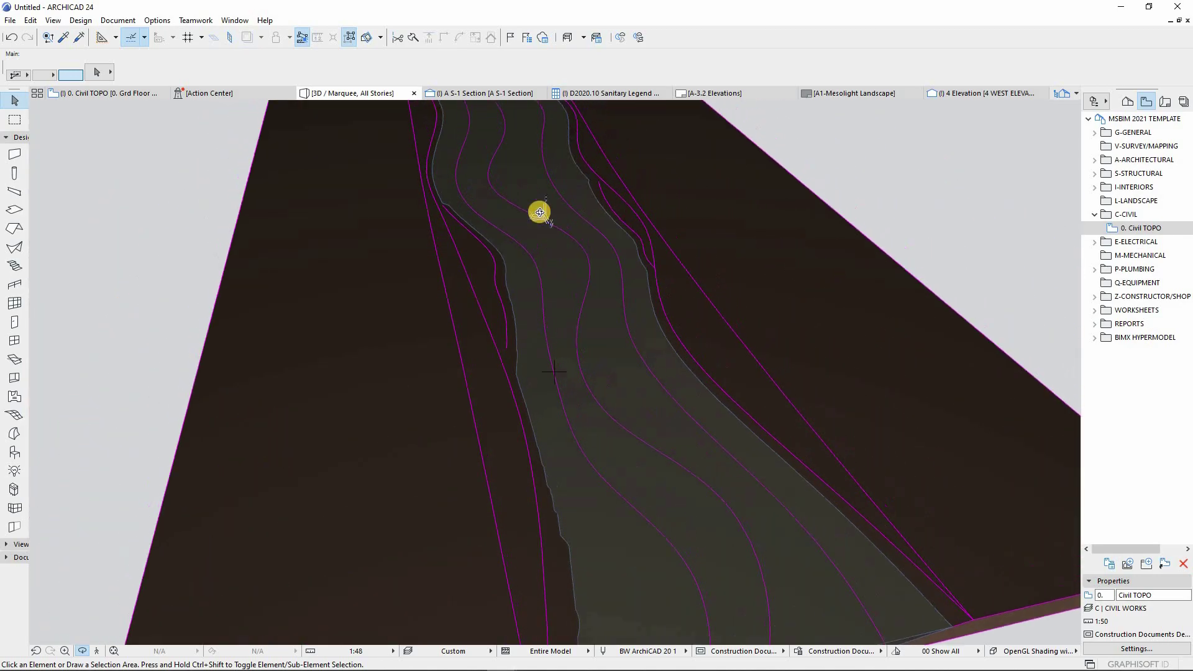
shift+middle_drag(546, 308, 426, 381)
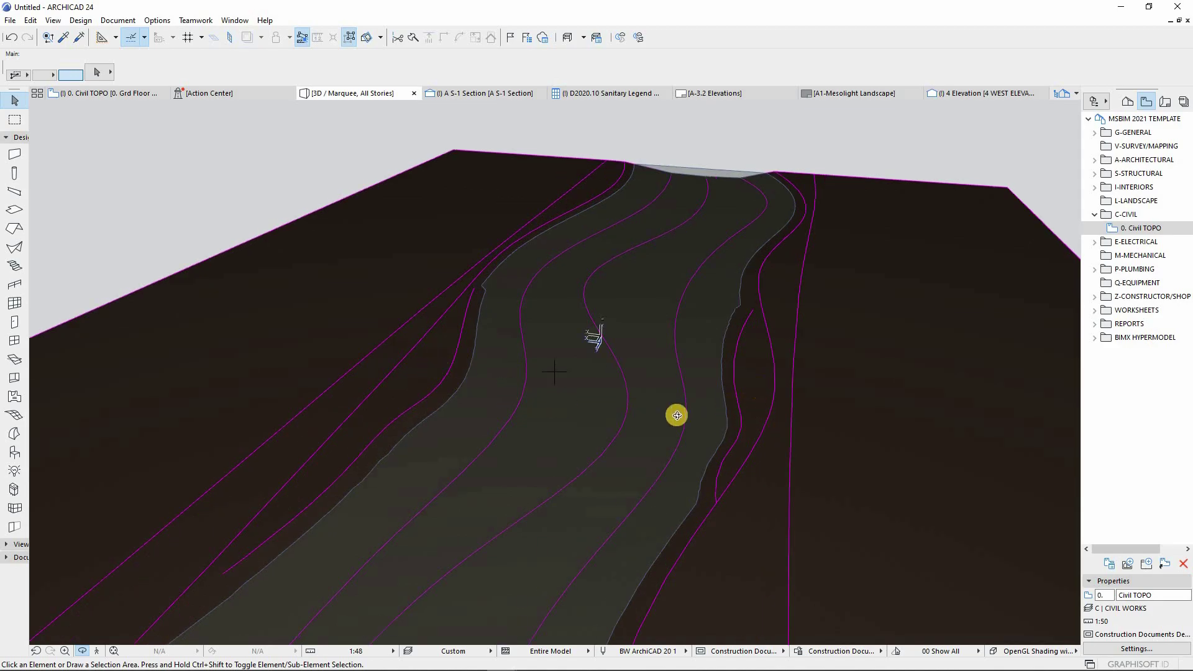
shift+middle_drag(602, 426, 733, 506)
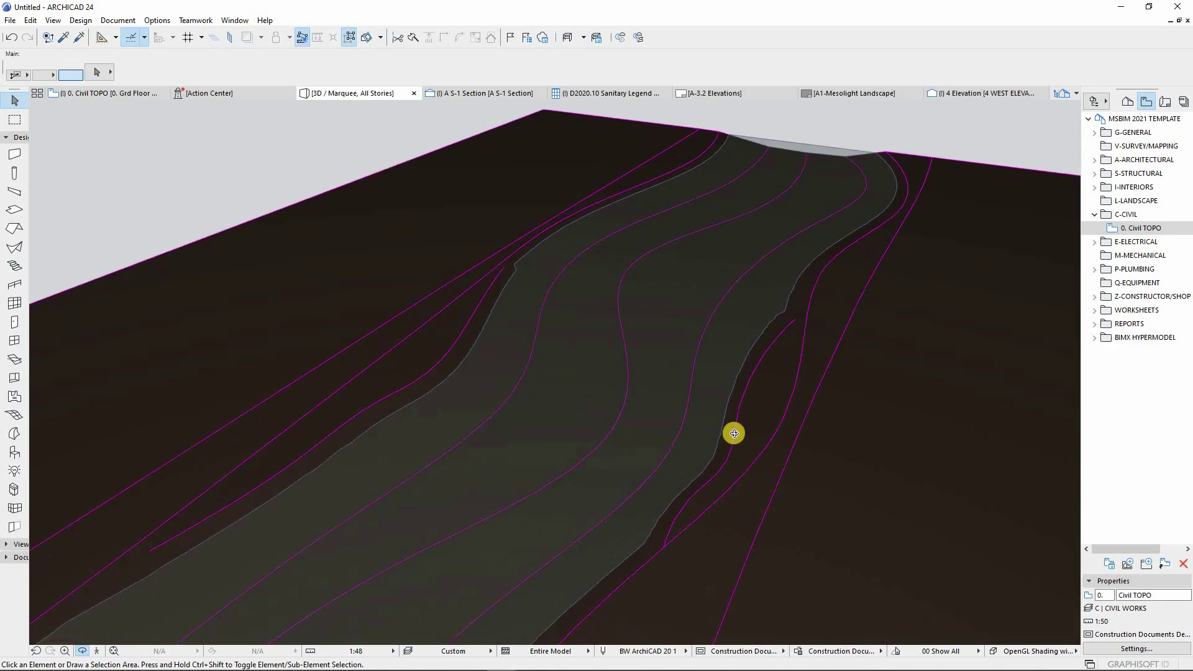
shift+middle_drag(509, 379, 651, 376)
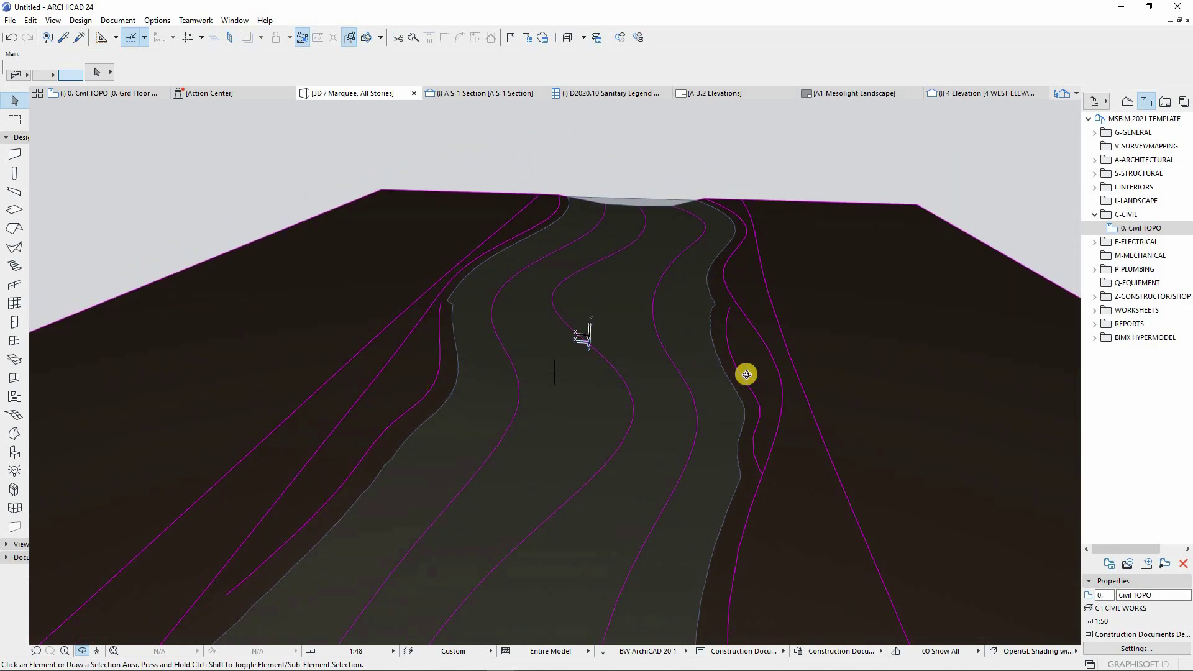